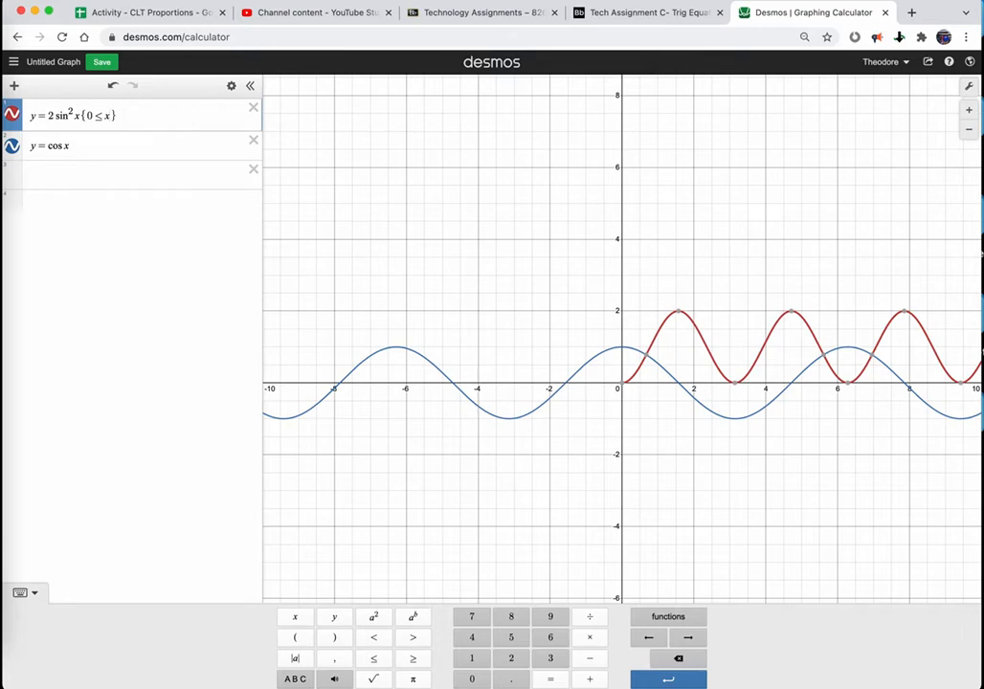
Complete the domain restriction on y = 2 sin²x with the upper bound x ≤ 2π.
text(<=)
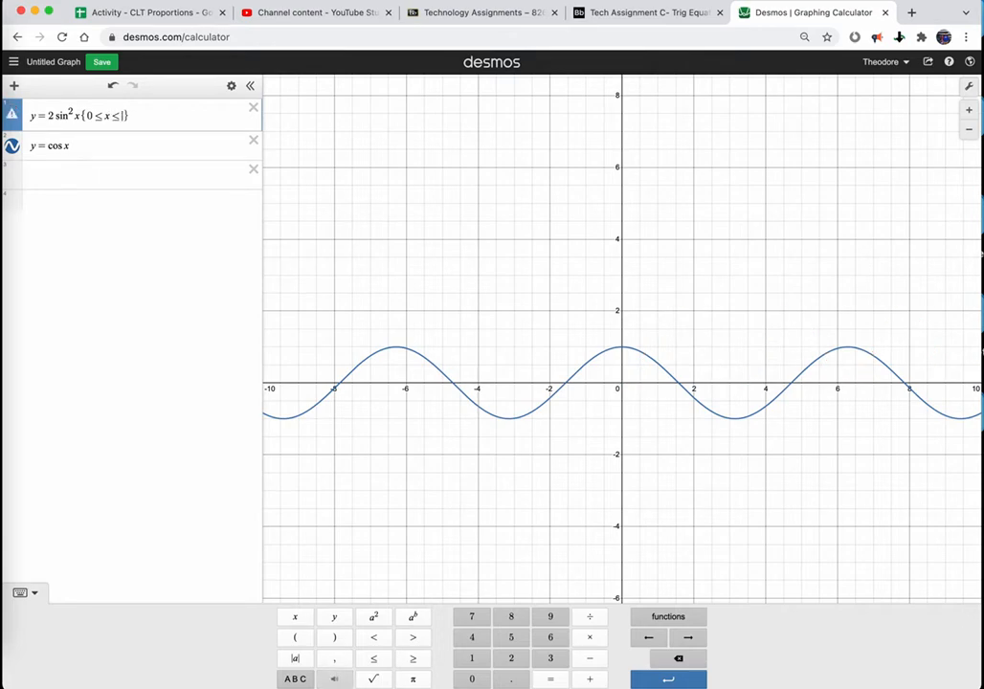
text(2)
text(pi)
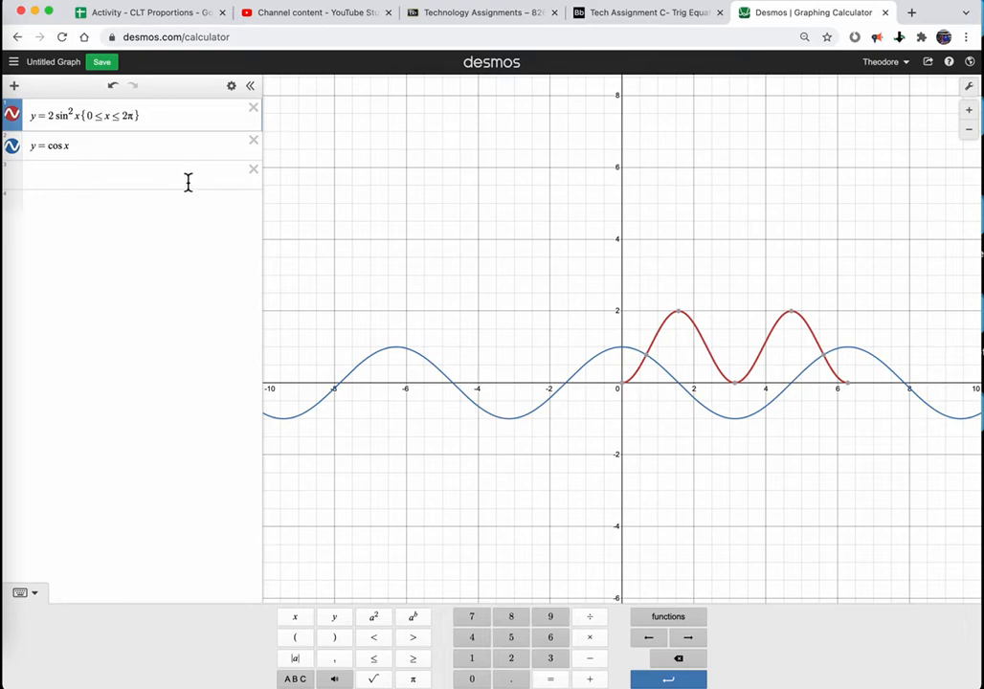
Check the domain in the assignment document and copy the restriction {0 ≤ x ≤ 2π} onto the equation y = cos x.
click(622, 19)
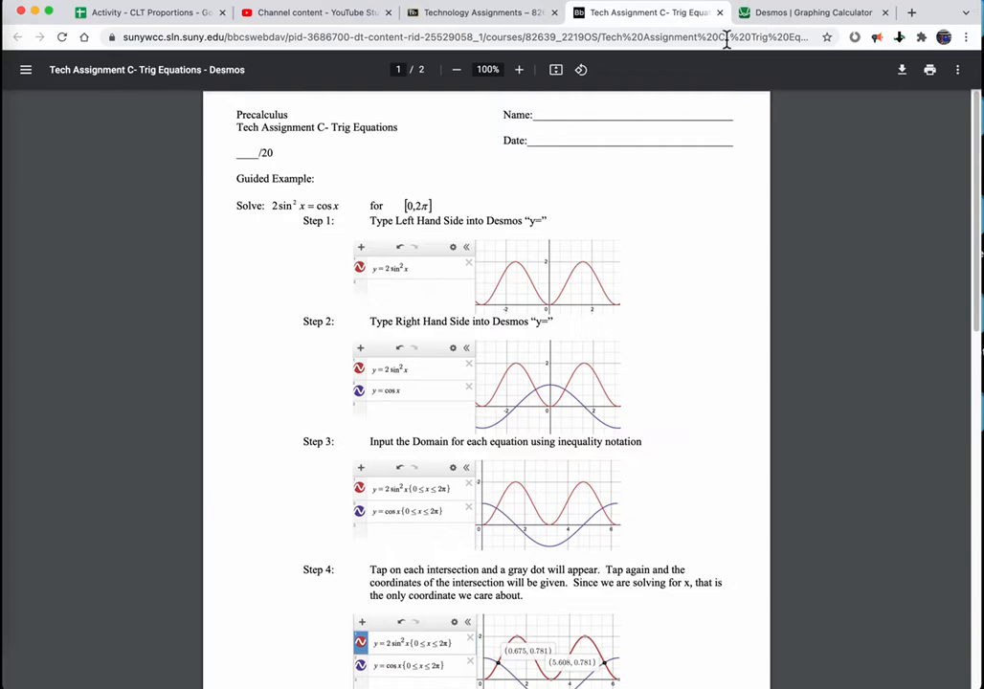
click(764, 14)
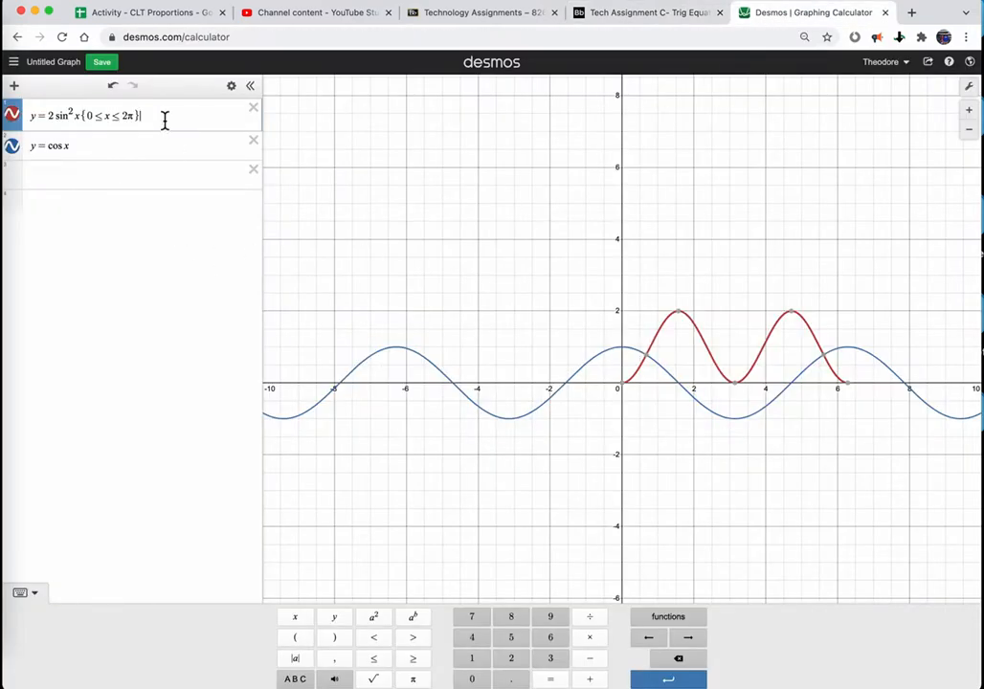
drag(163, 119, 97, 121)
key(super+c)
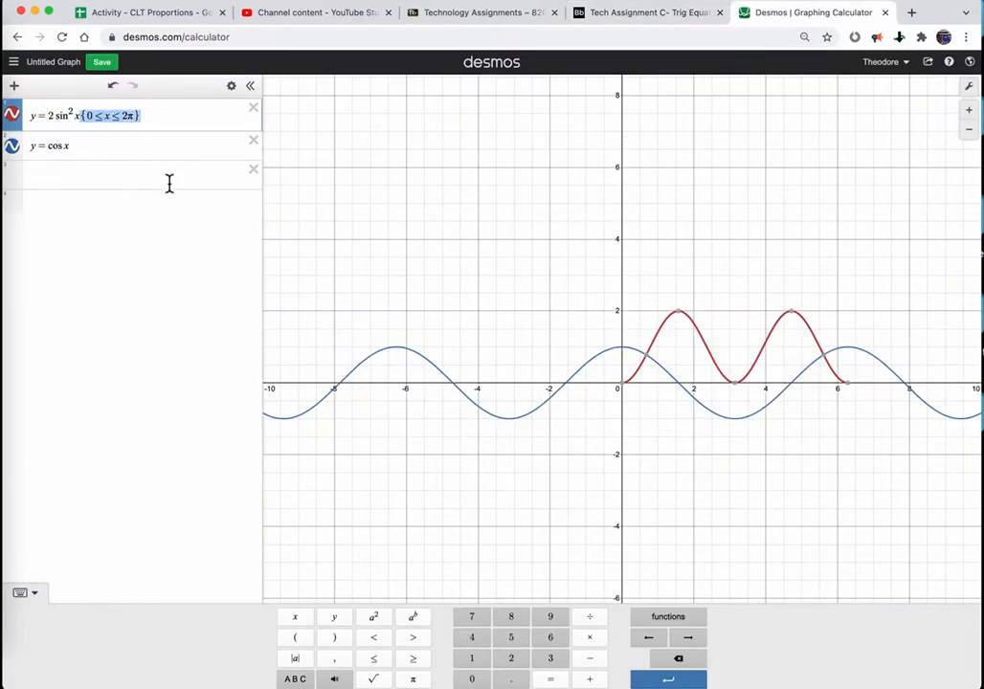
click(142, 150)
key(super+v)
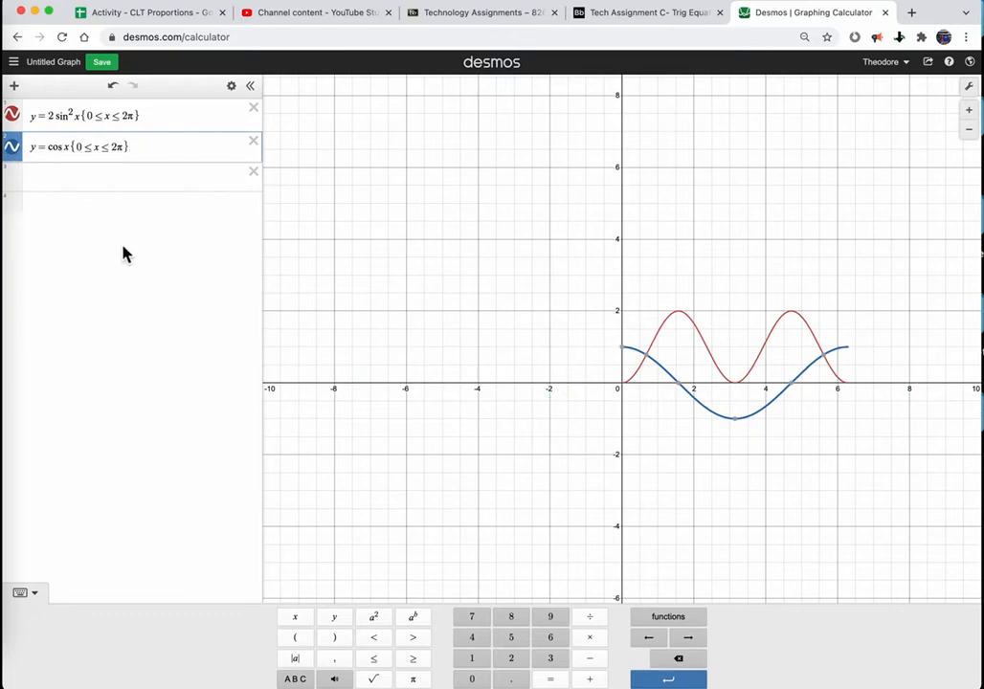
Frame the graph on the restricted curves and display the coordinates of both intersections.
scroll(776, 476, up, 5)
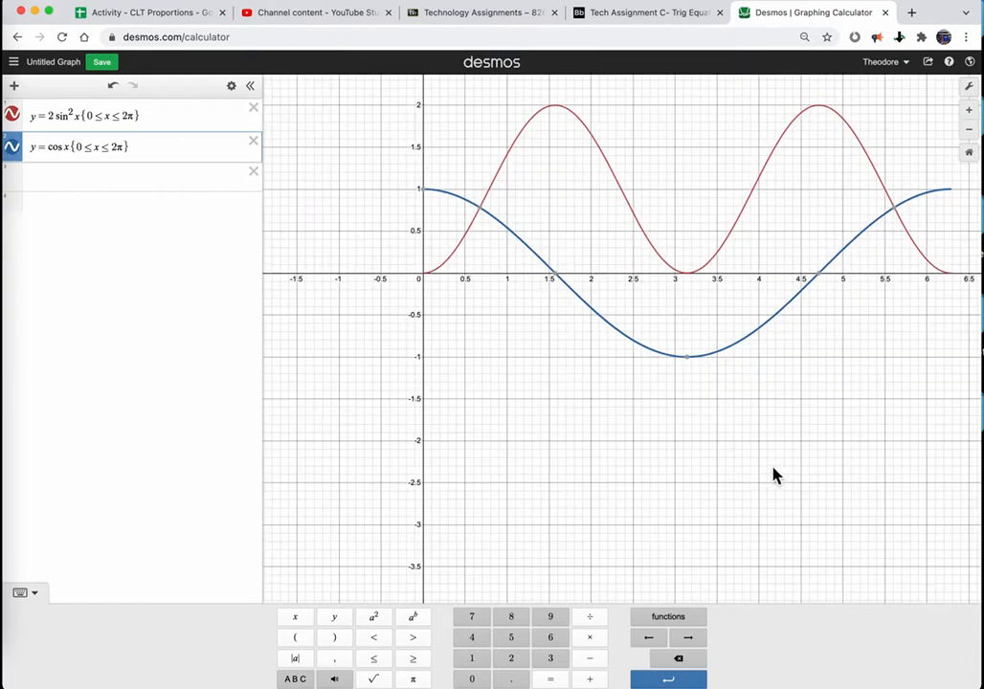
drag(876, 428, 776, 517)
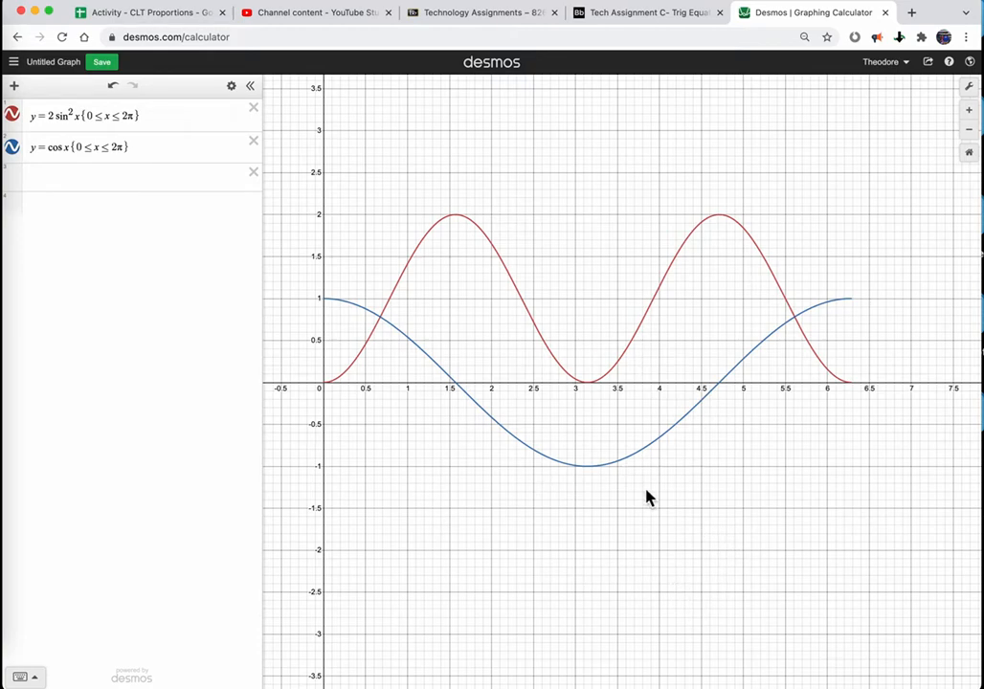
click(381, 320)
click(802, 330)
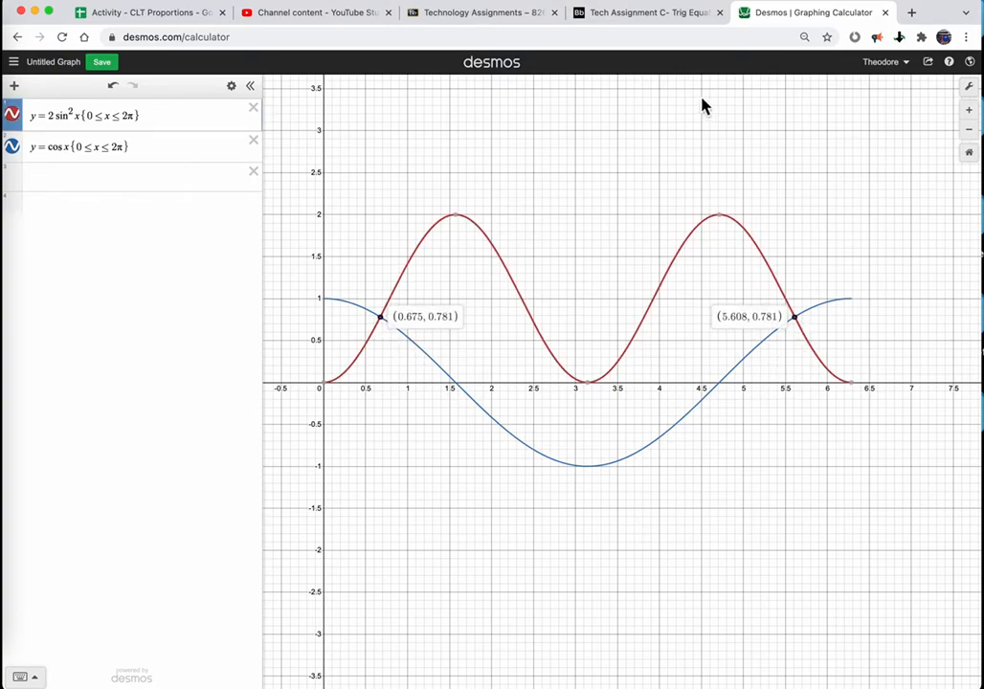
Check the equation in the assignment document, then display the coordinates of the curves' first intersection in the graph.
click(670, 13)
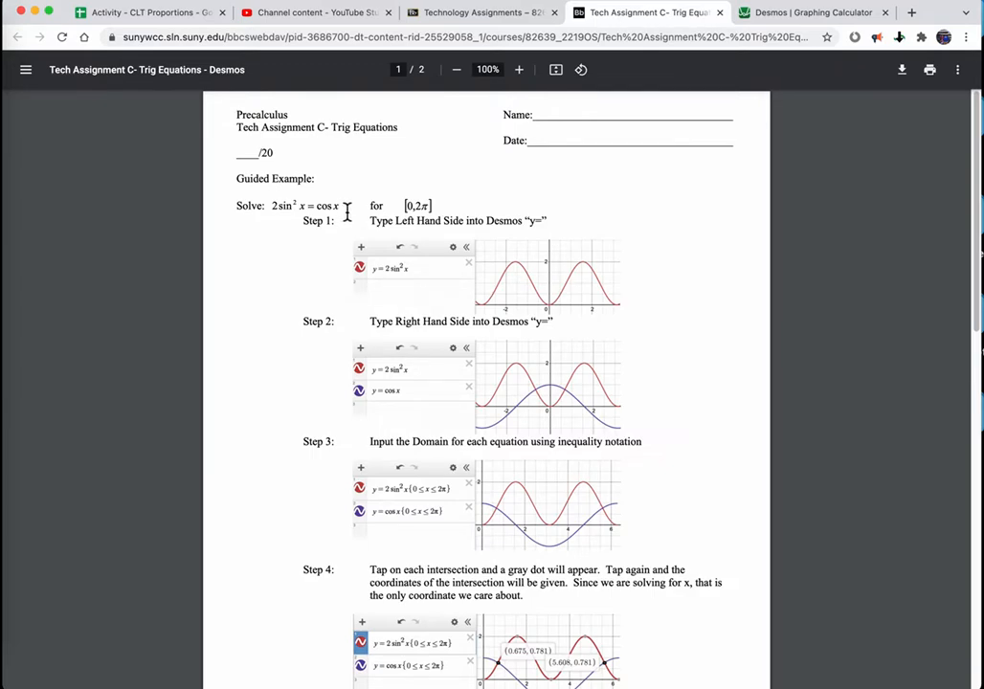
click(812, 21)
click(92, 180)
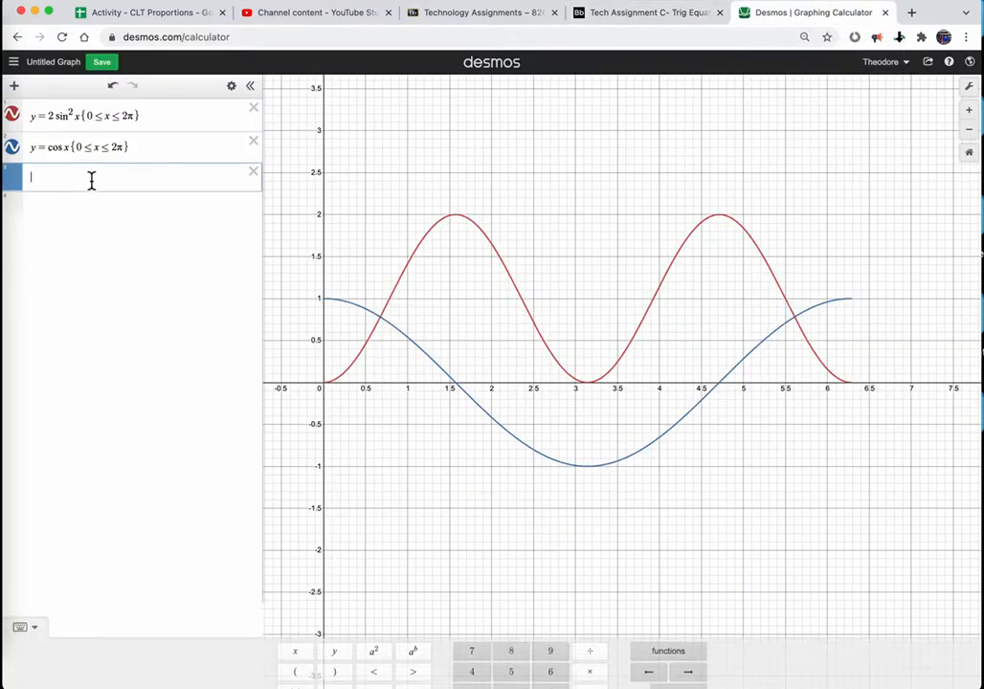
click(386, 328)
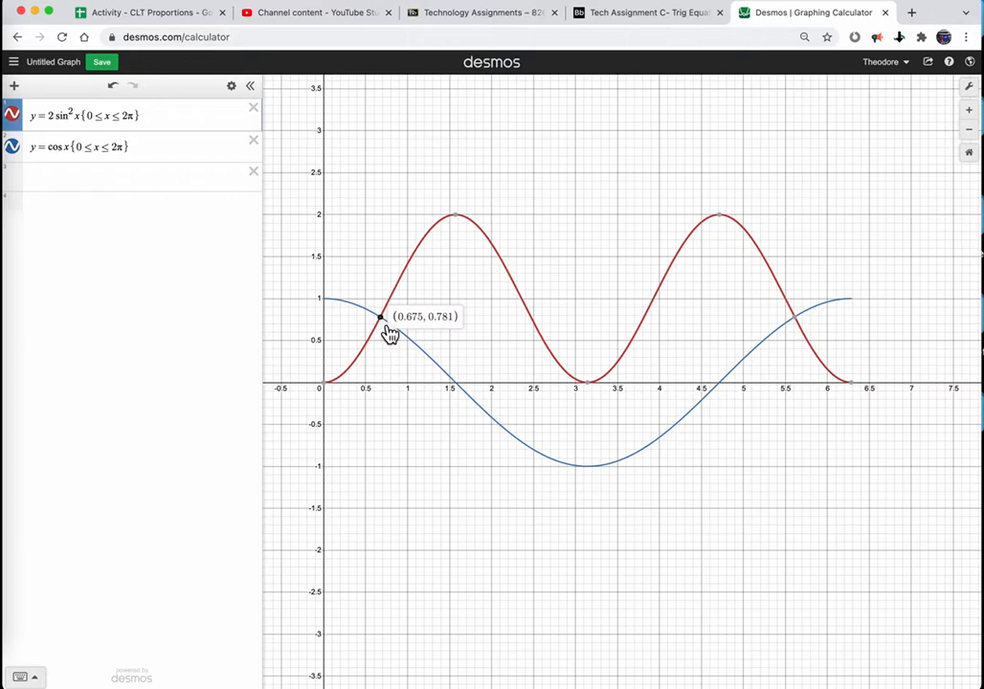
click(402, 489)
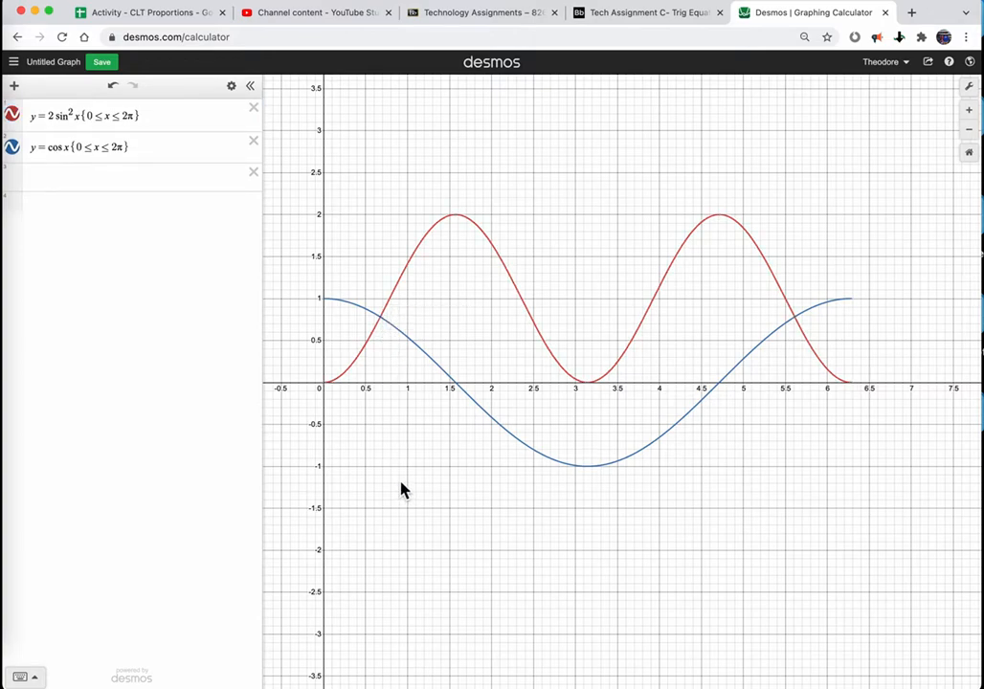
click(385, 323)
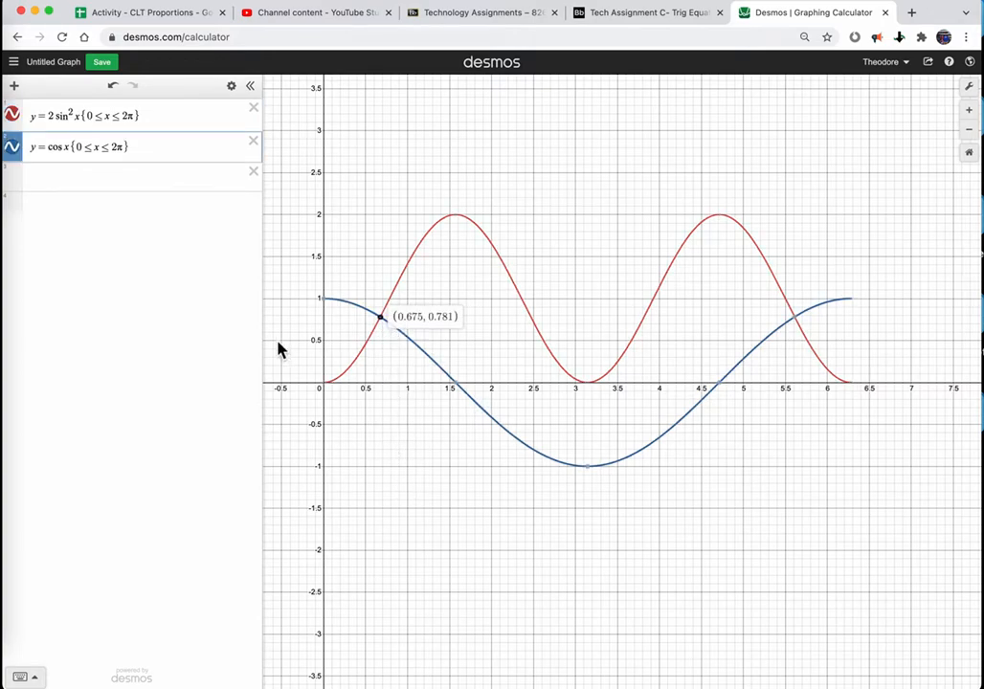
Add the point (.675,.781) as a new expression below the two equations.
click(119, 182)
text(()
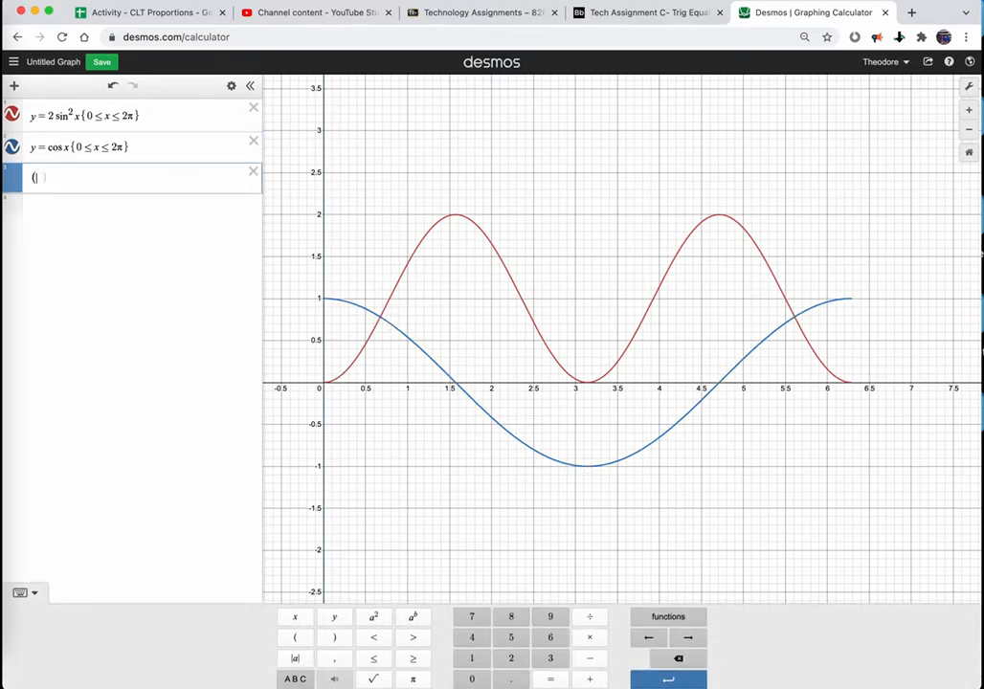
text(.675,)
key(BackSpace)
text(,.781)
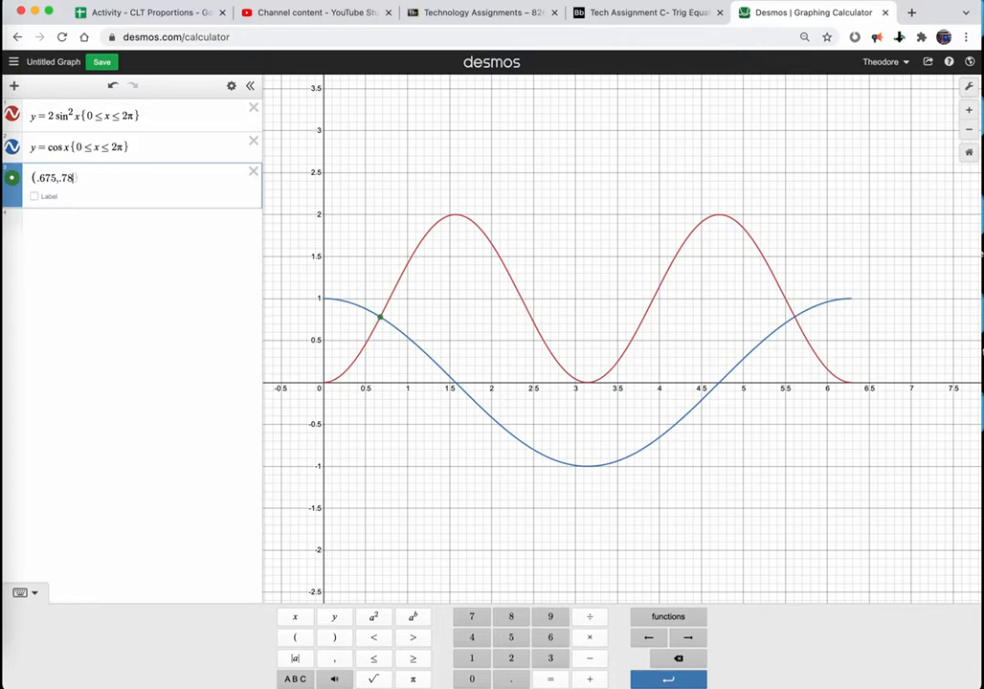
text())
Turn on the label for the point (.675,.781) and name it Solution.
click(34, 196)
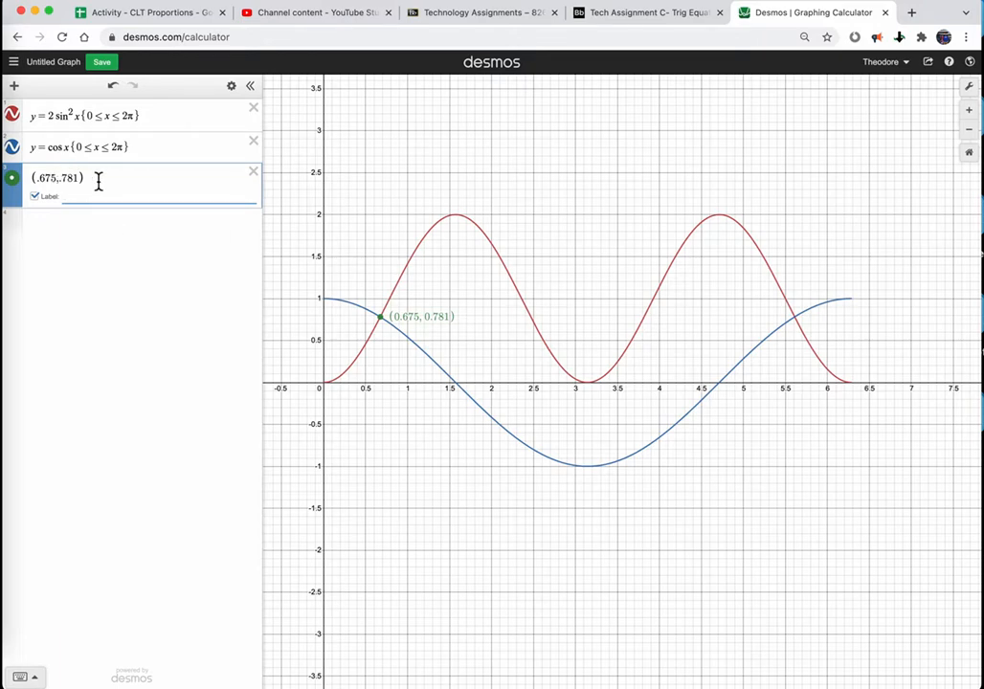
text(Solution)
click(425, 517)
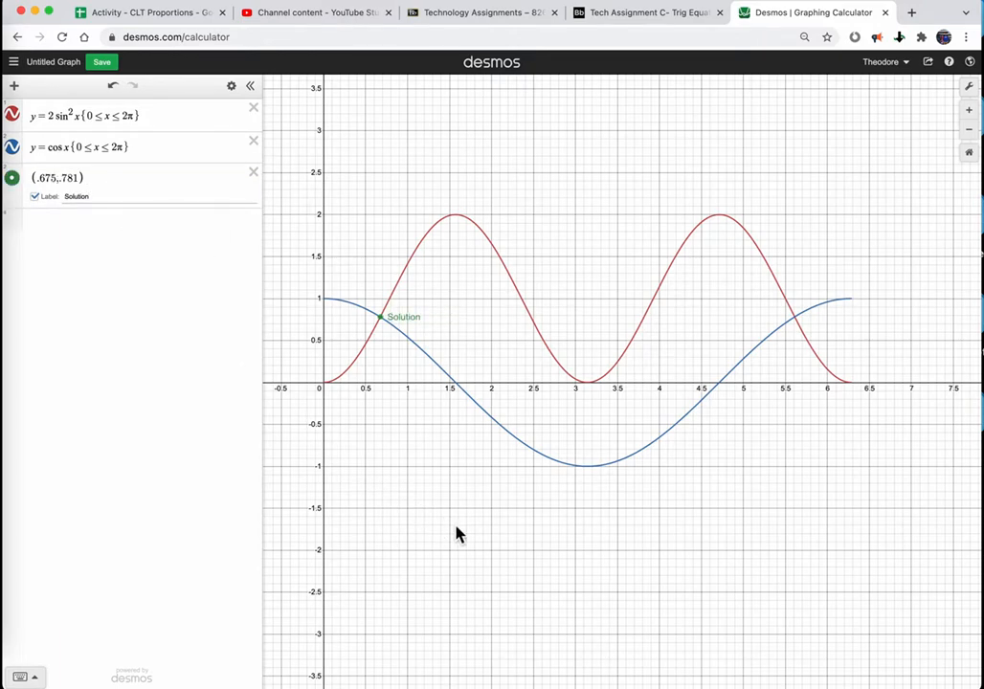
Read the second intersection's coordinates and copy the point (.675,.781) into a new expression line.
click(802, 327)
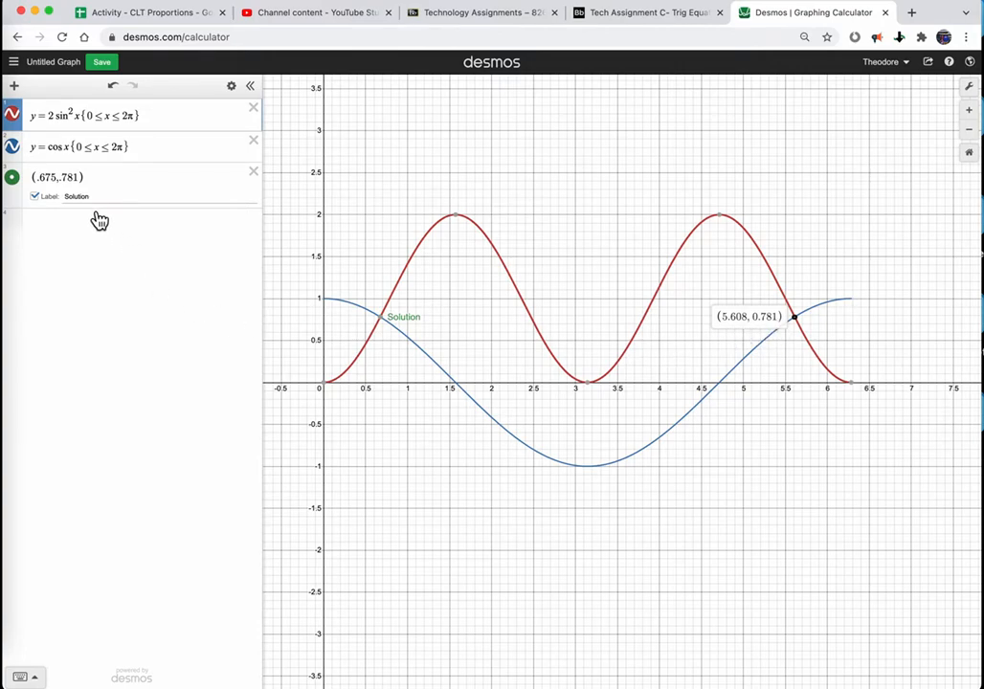
click(92, 179)
drag(92, 179, 43, 184)
key(ctrl+c)
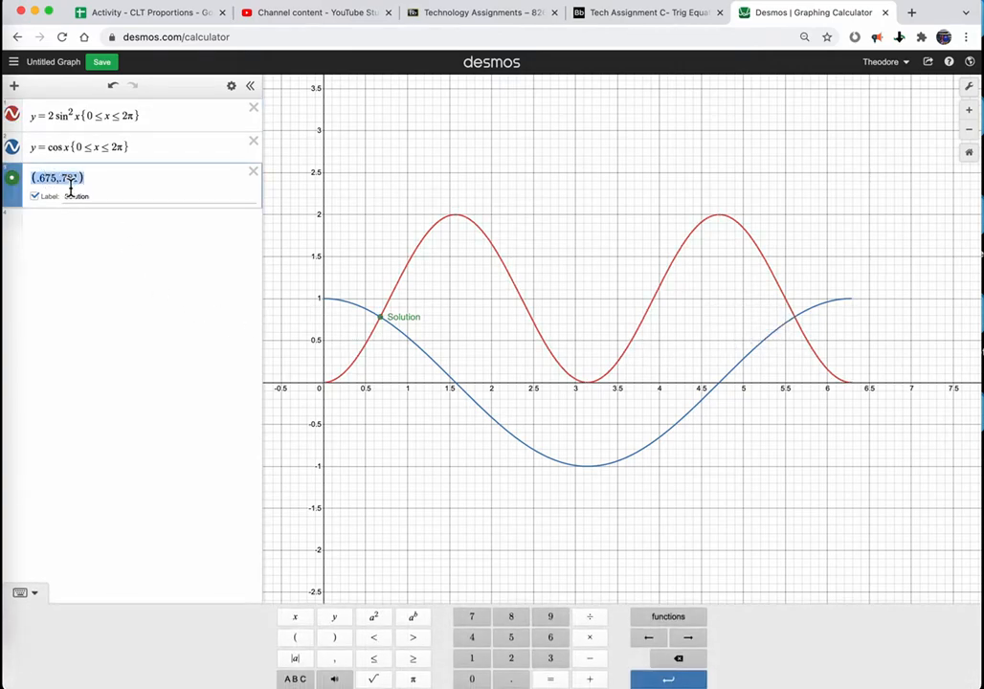
click(84, 232)
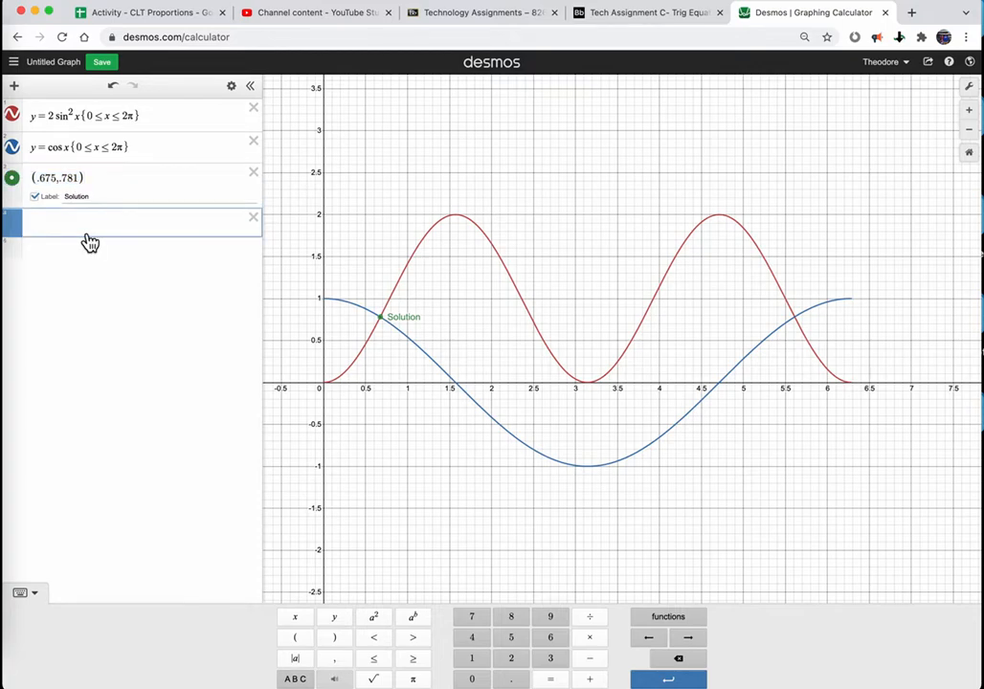
key(ctrl+v)
Set the copied point's x-coordinate to 5.608 to match the second intersection.
drag(56, 229, 35, 226)
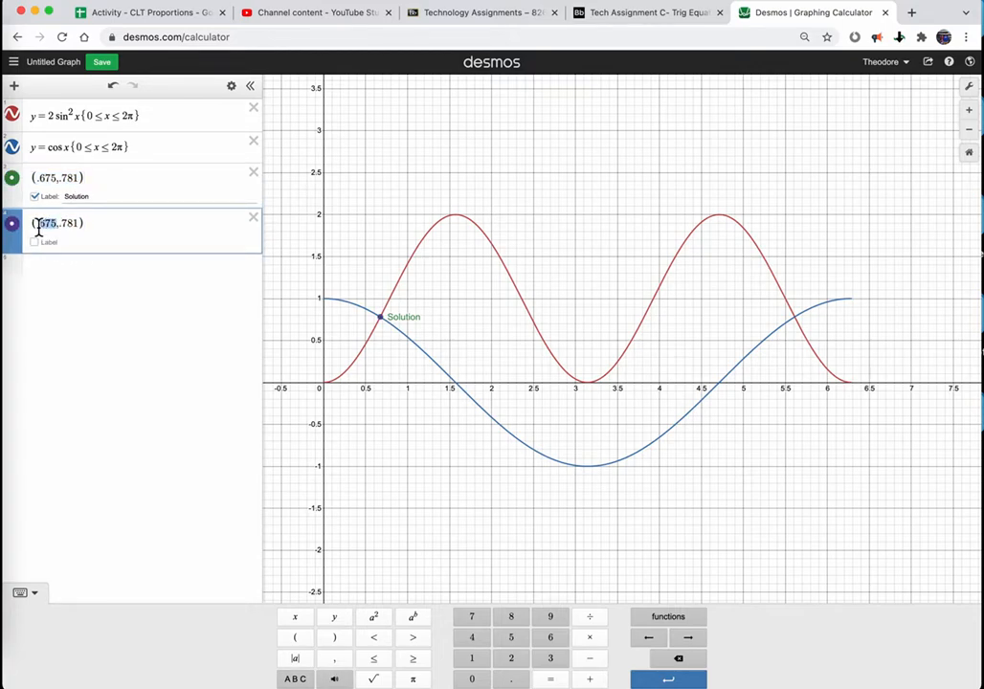
click(801, 324)
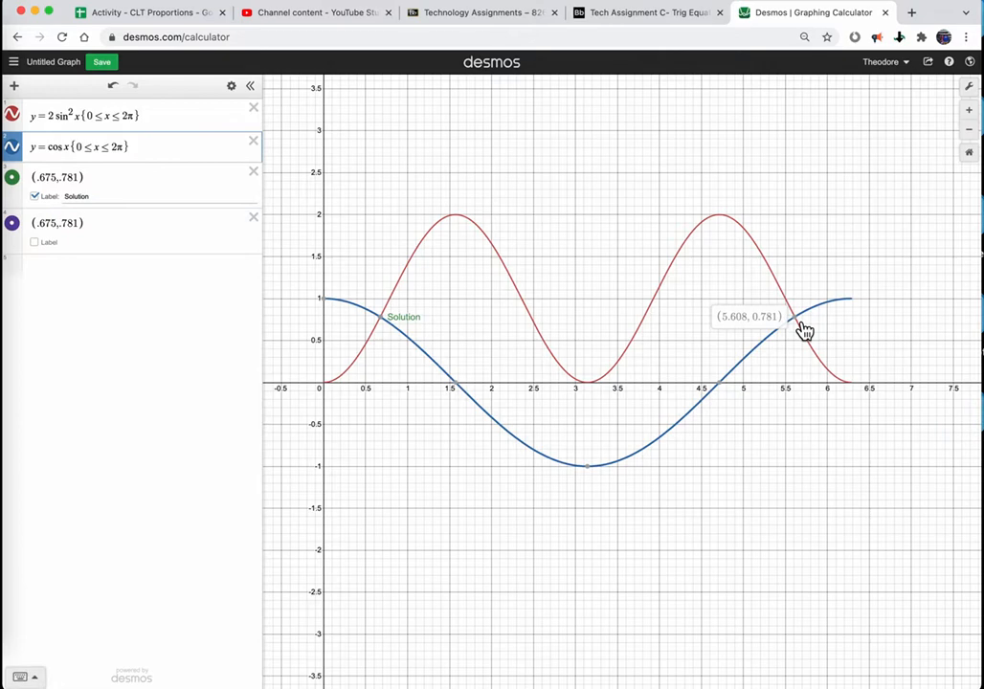
drag(57, 229, 38, 226)
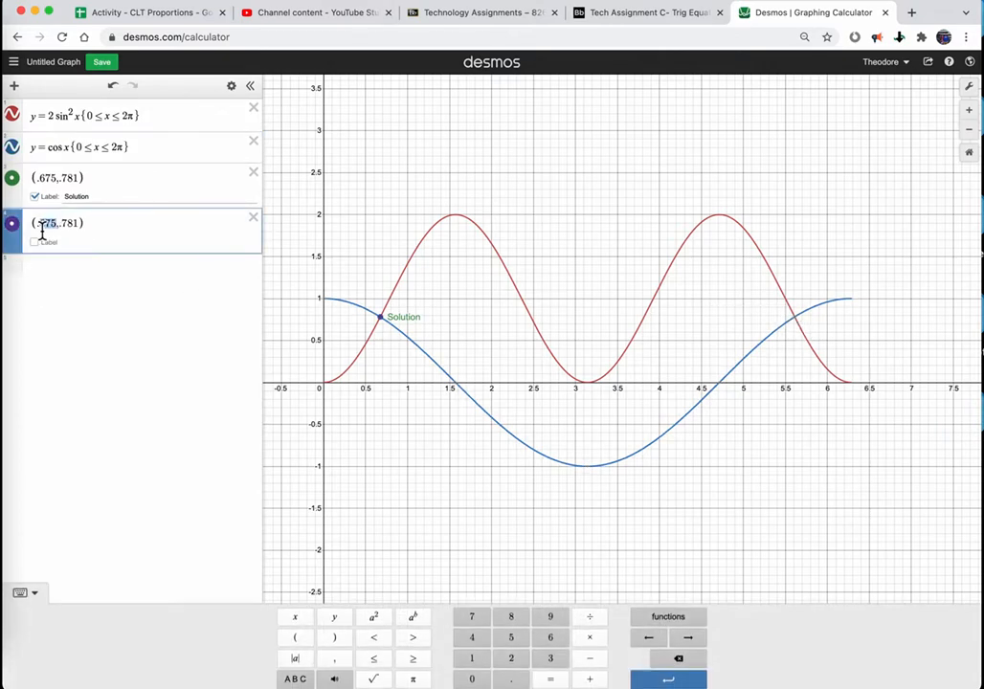
key(BackSpace)
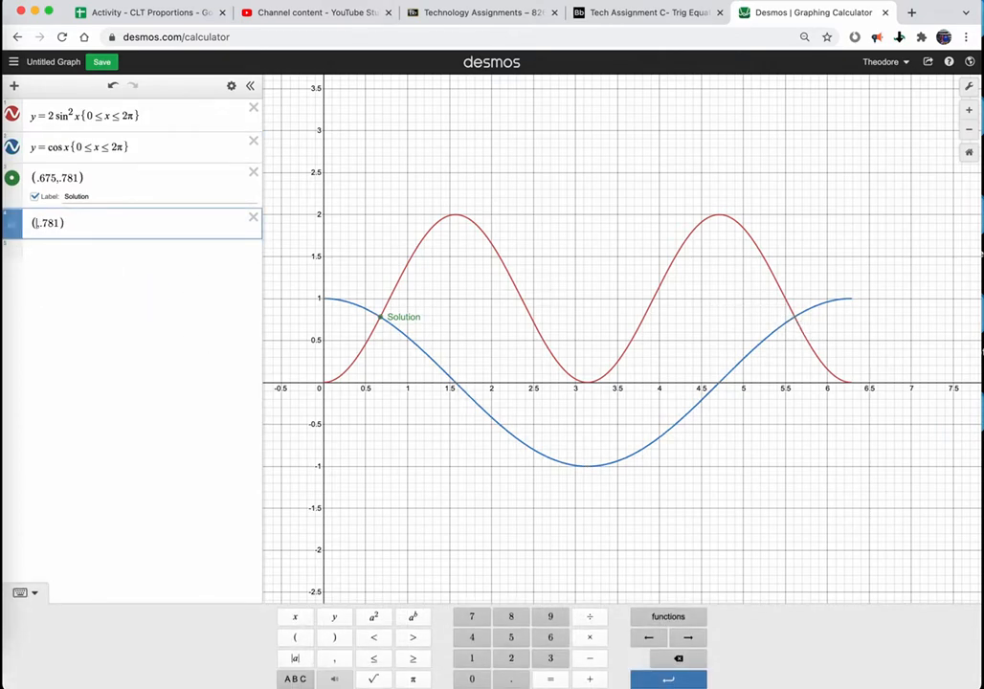
text(5/)
key(BackSpace)
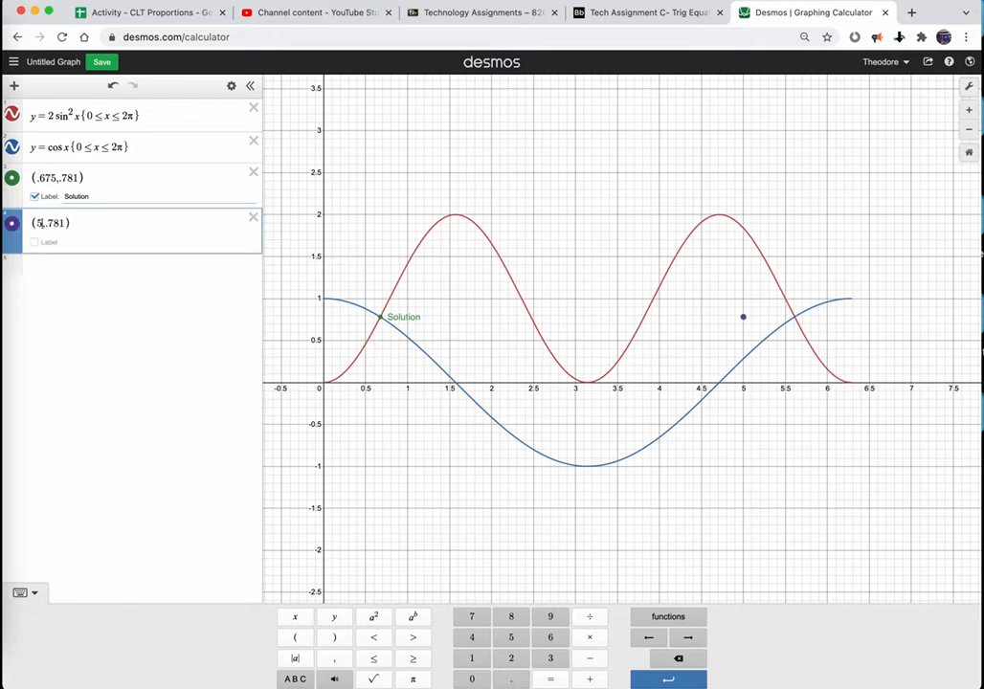
text(.608)
Turn on the label for the point (5.608,.781) and copy the label text Solution into it from the first point.
click(34, 241)
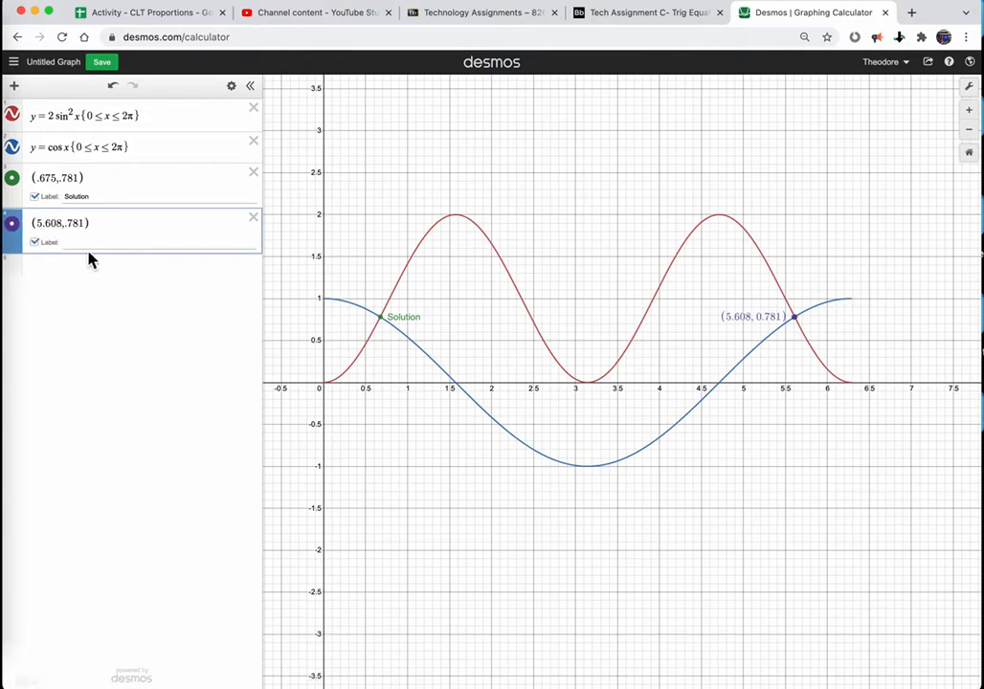
double_click(73, 197)
key(ctrl+c)
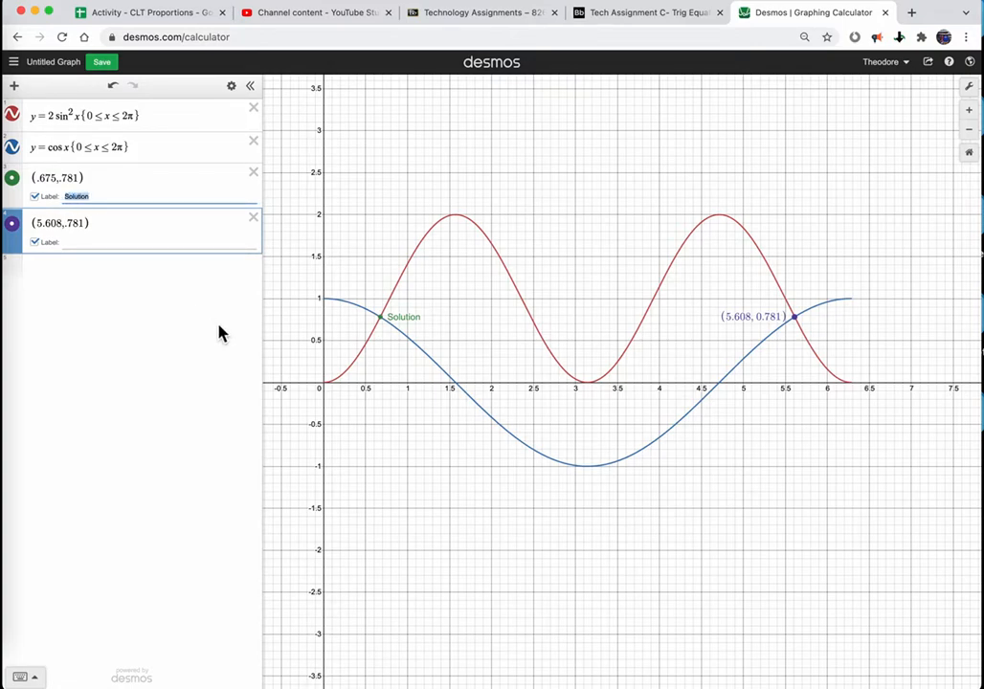
click(76, 247)
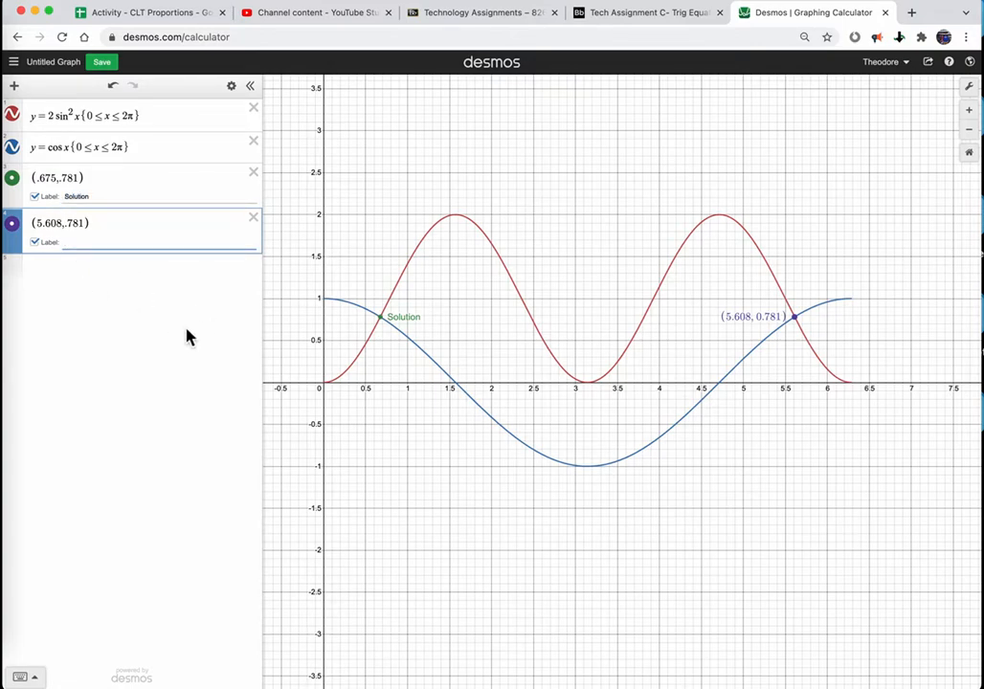
key(ctrl+v)
click(464, 438)
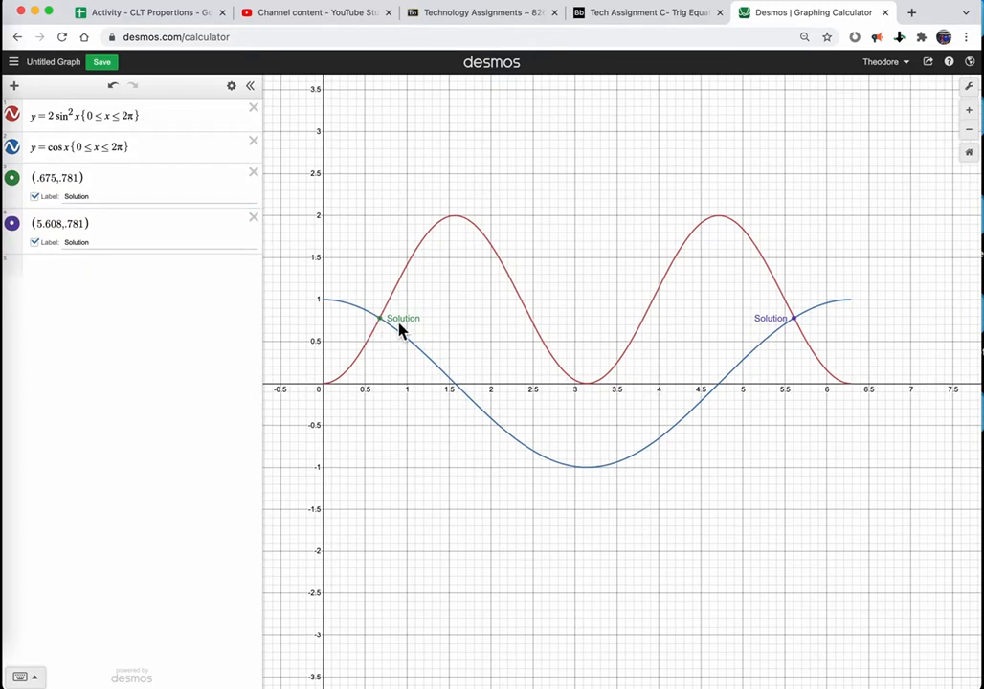
Insert a text note reading x=.675 directly below the first solution point.
click(146, 182)
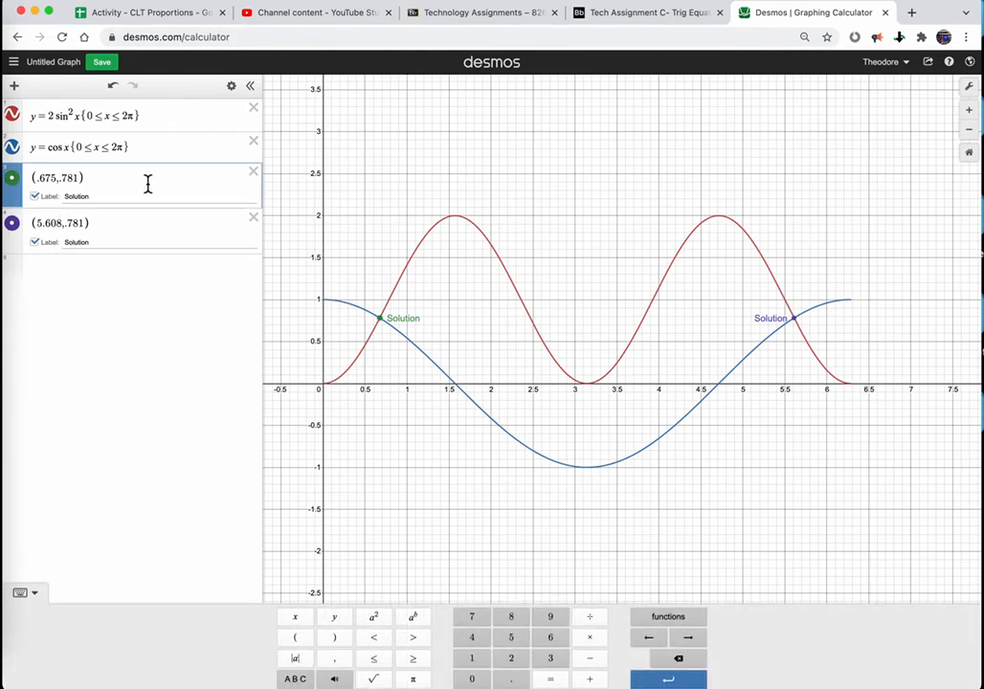
key(Return)
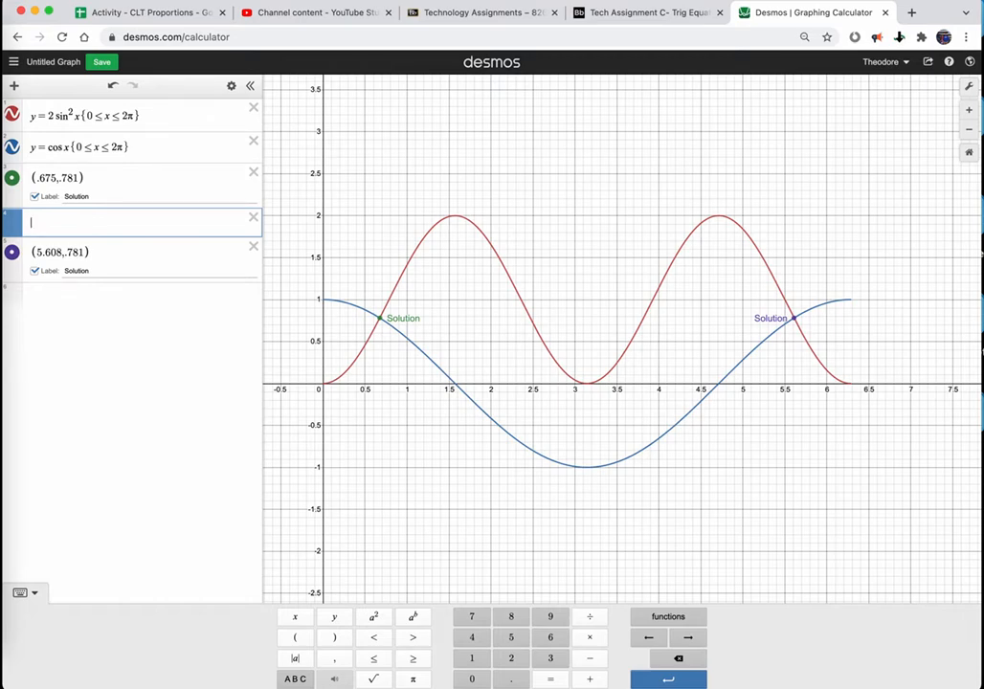
text(")
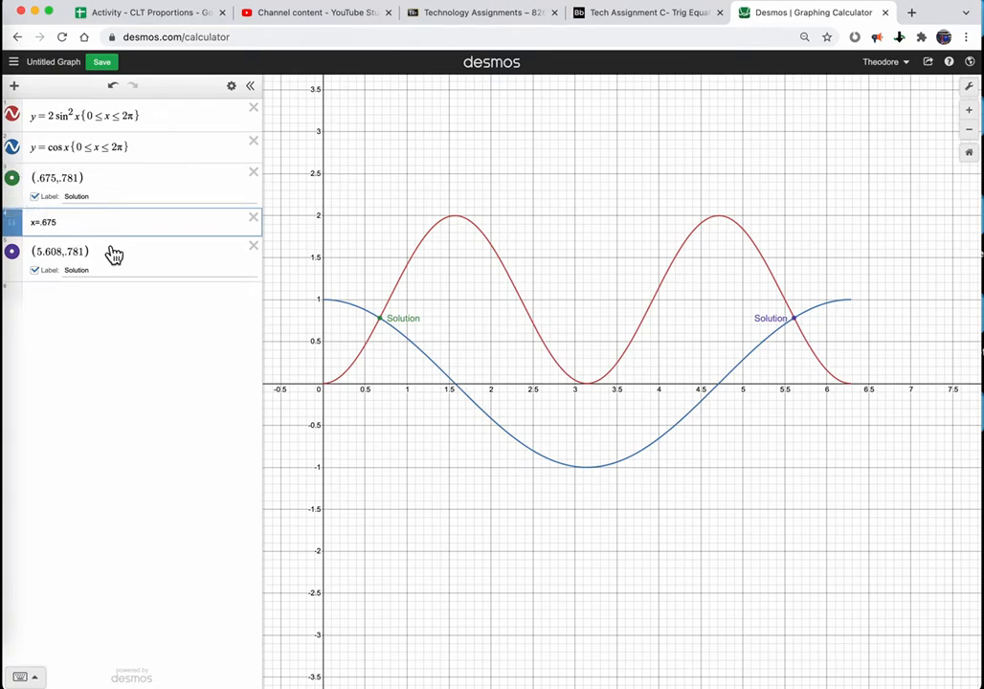
Copy the x=.675 note into a new line below the second solution point.
click(231, 86)
drag(60, 227, 30, 226)
key(ctrl+c)
click(80, 318)
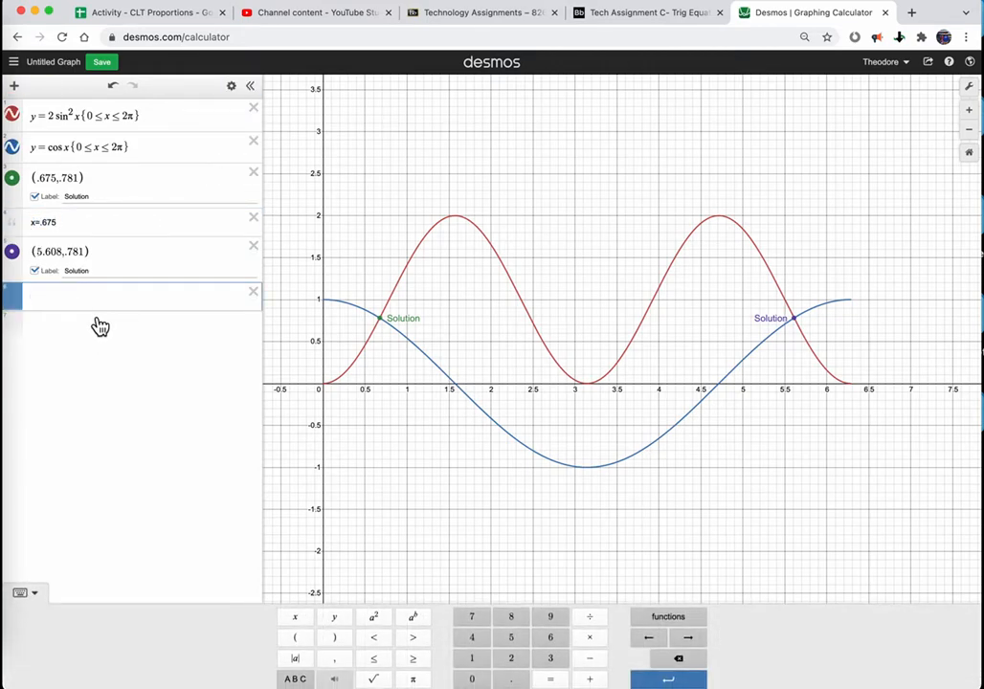
key(ctrl+v)
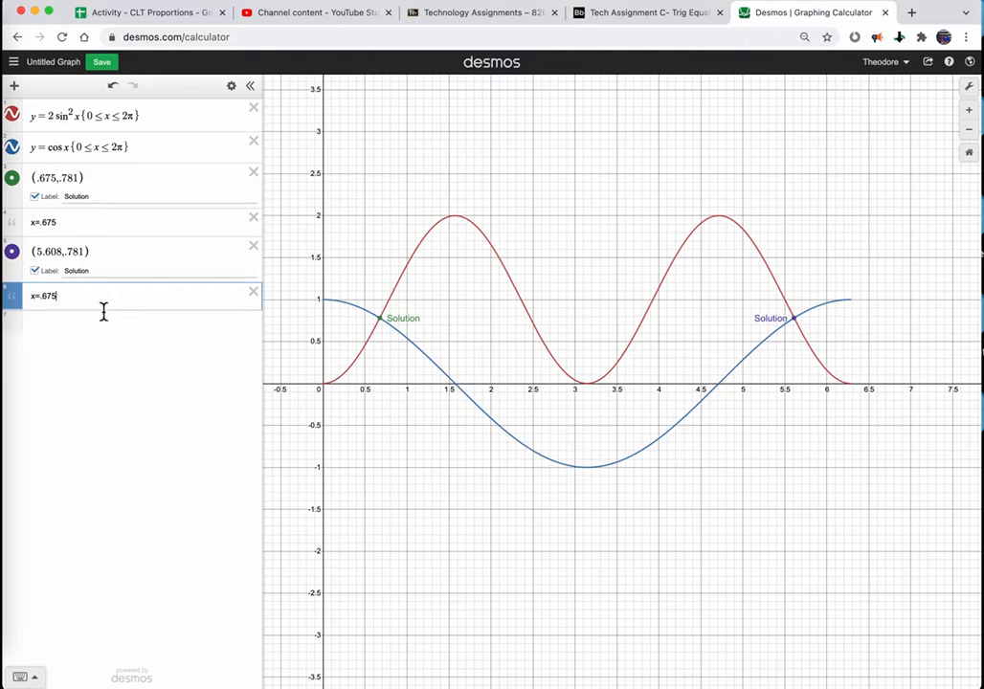
Change the copied note to x=5.608 and move the x=.675 note below the second solution point.
drag(68, 300, 39, 297)
text(5.608)
drag(17, 225, 23, 269)
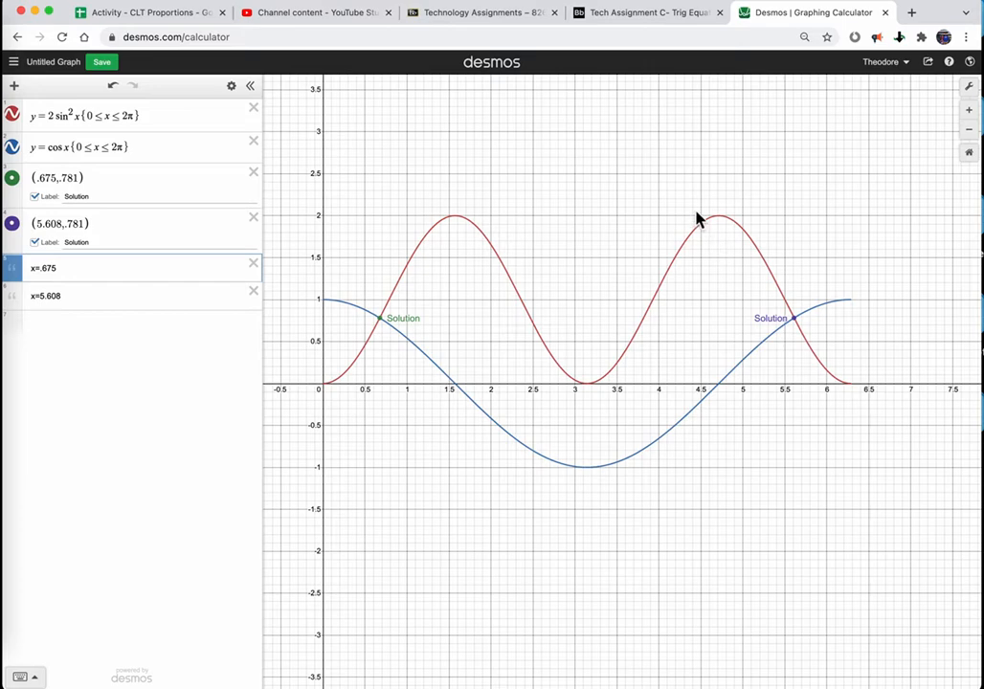
Review the guided example and its warning about no or infinitely many solutions in the Tech Assignment C PDF.
click(662, 15)
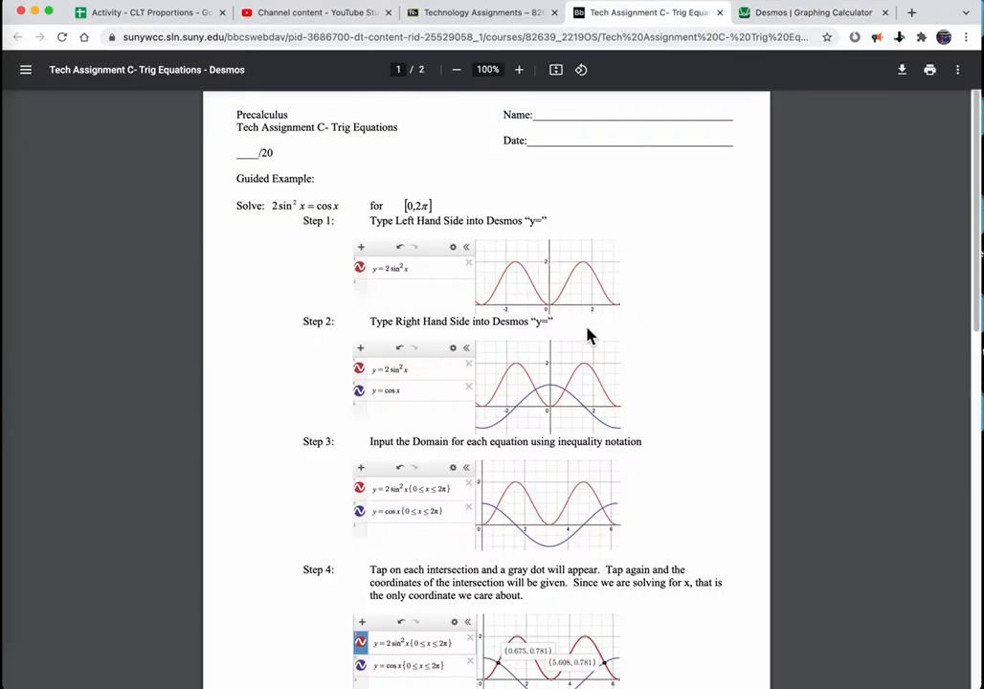
scroll(574, 338, down, 3)
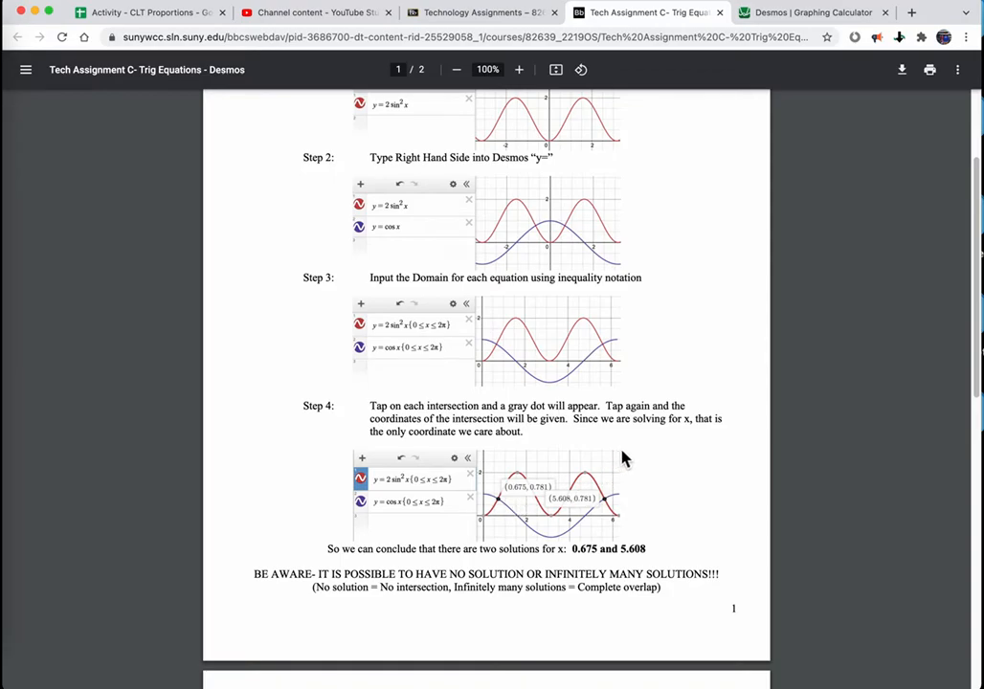
scroll(622, 460, down, 5)
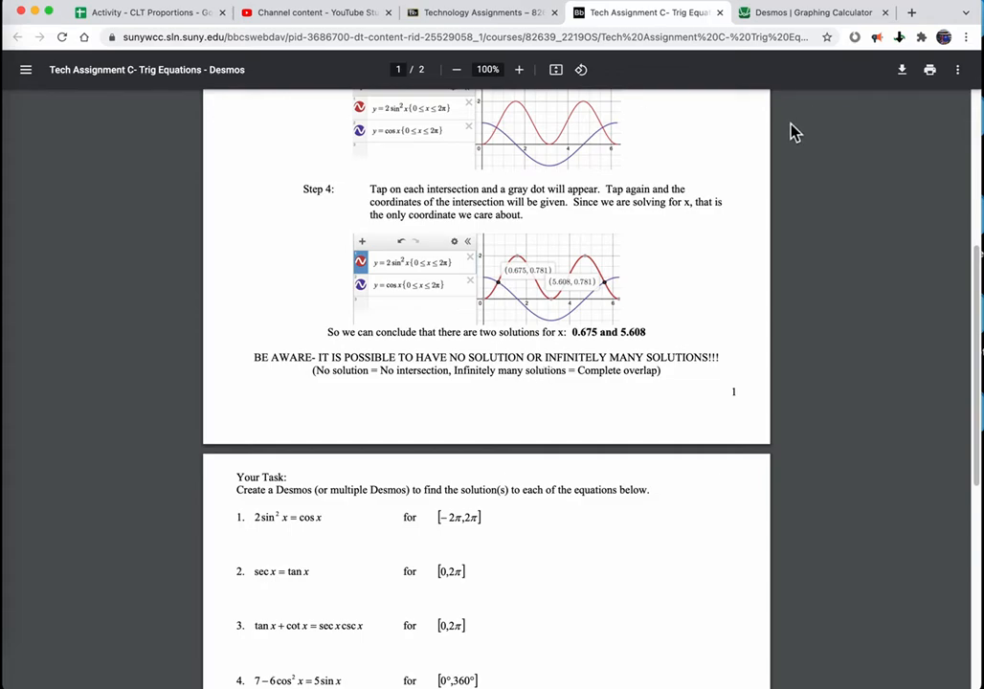
Open a blank Desmos graphing calculator in a new browser tab.
click(809, 21)
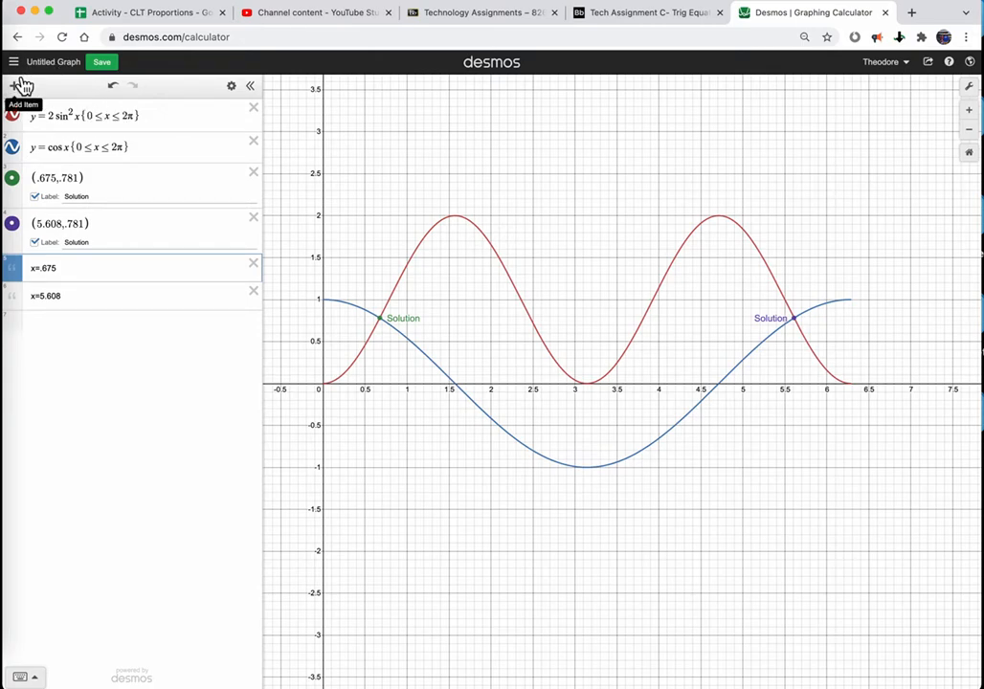
click(911, 13)
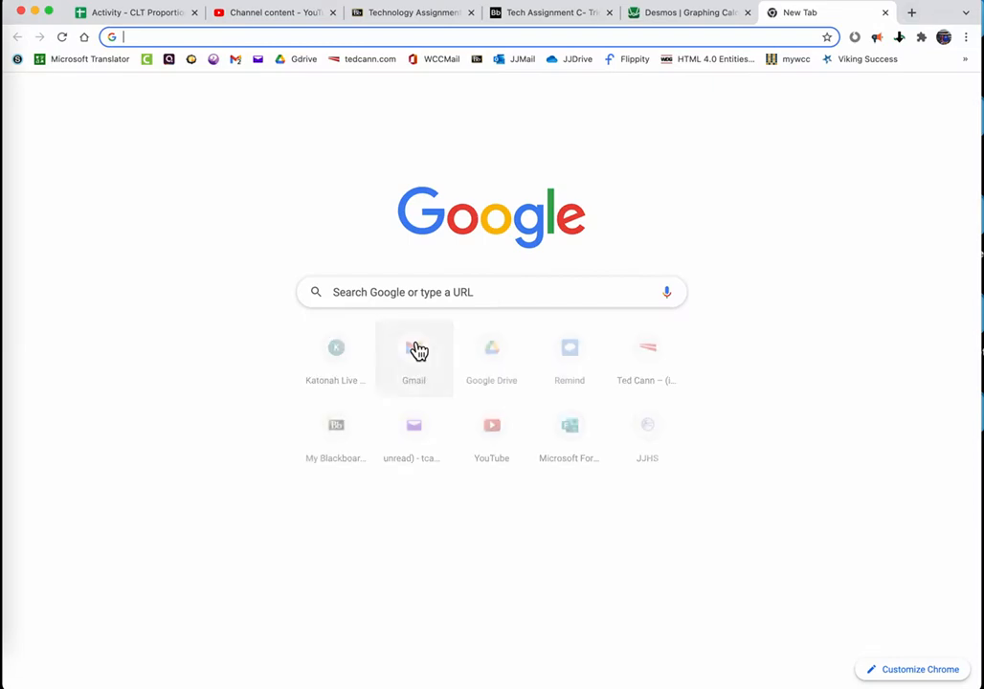
text(desmo)
key(Return)
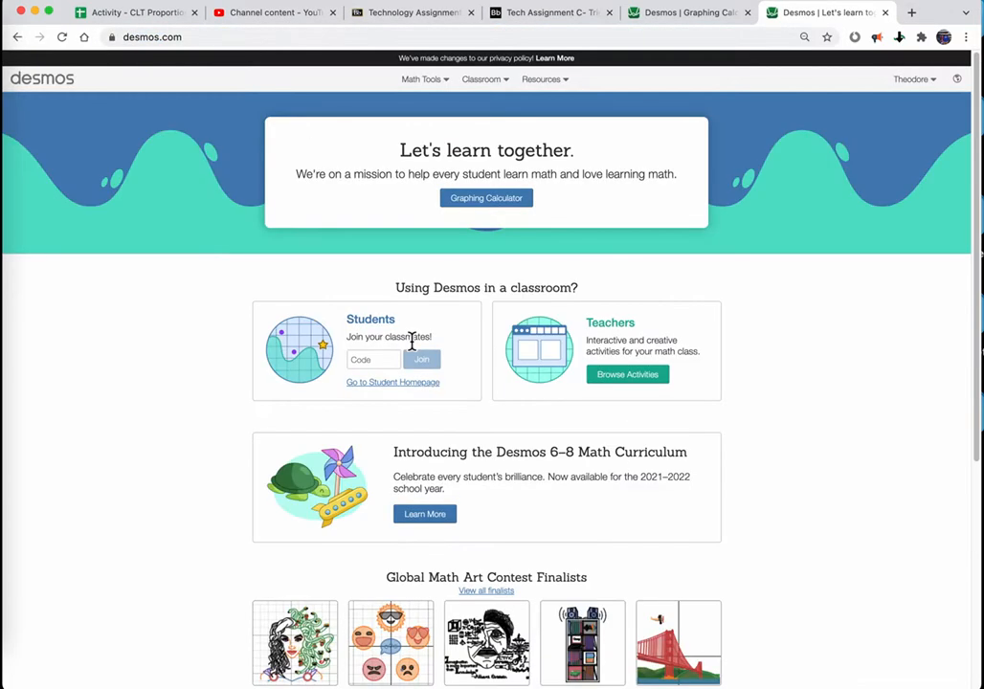
click(486, 201)
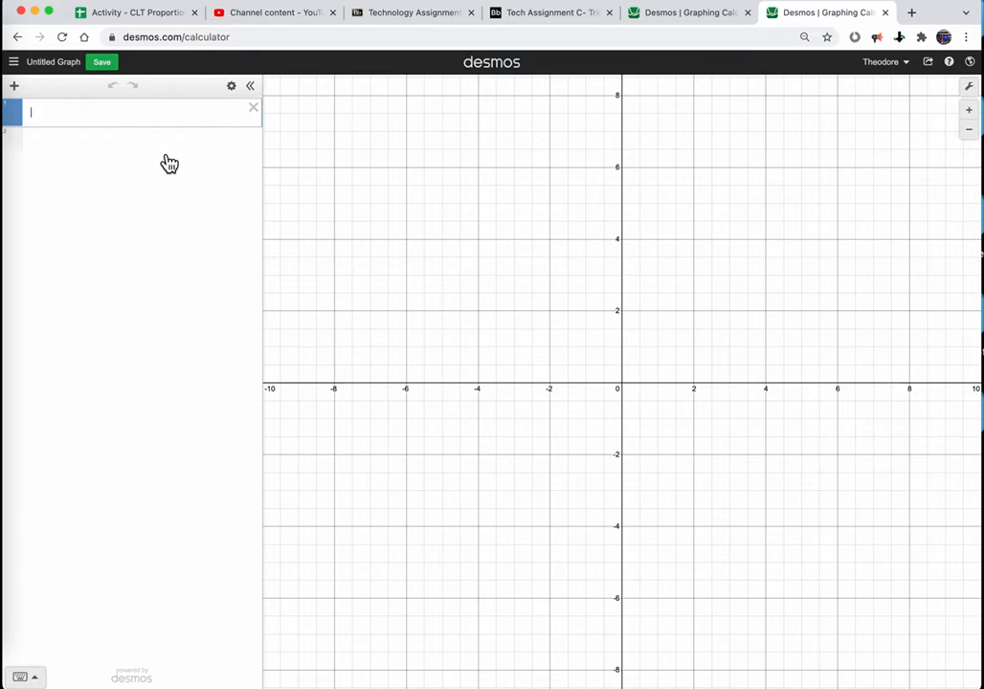
Graph y=cos x and y=sin(π/2−x) as two separate expressions.
text(y=x)
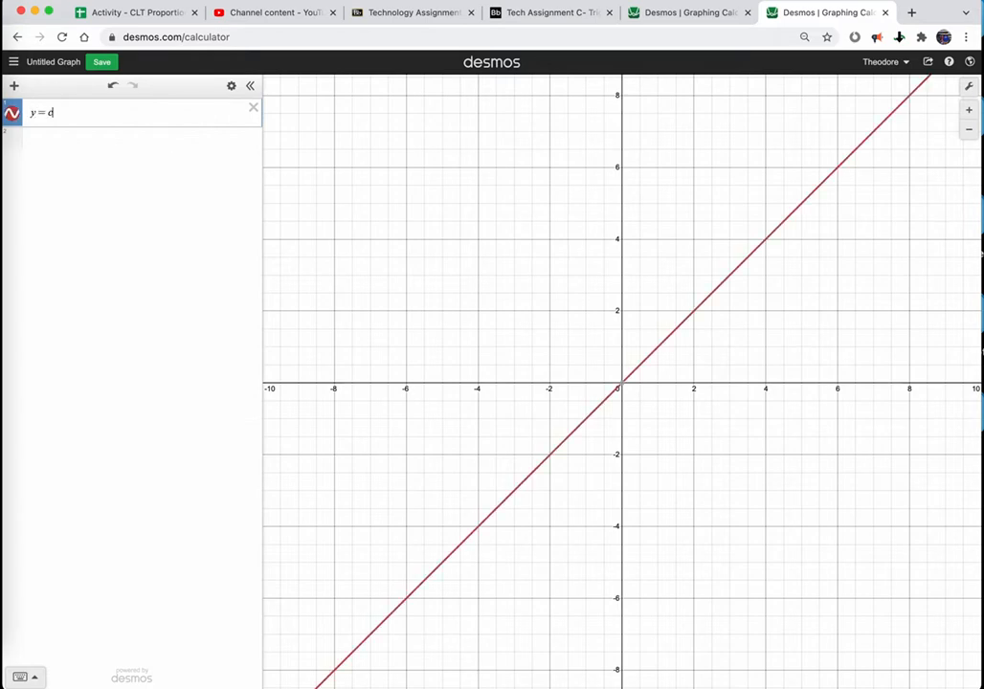
text(osx)
key(Return)
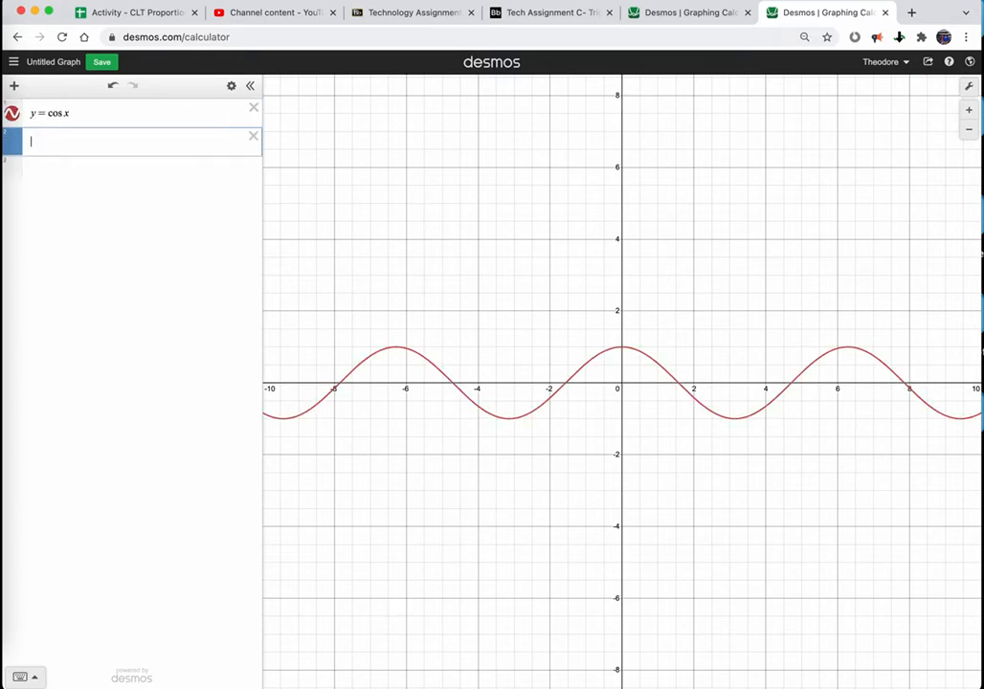
text(y=sin()
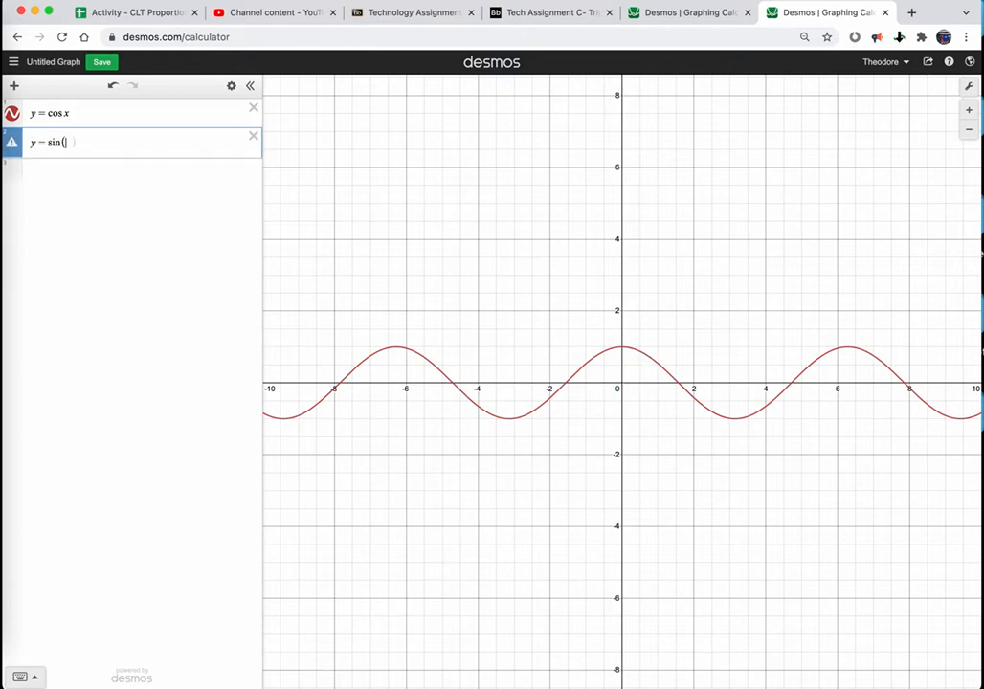
text(pi/2)
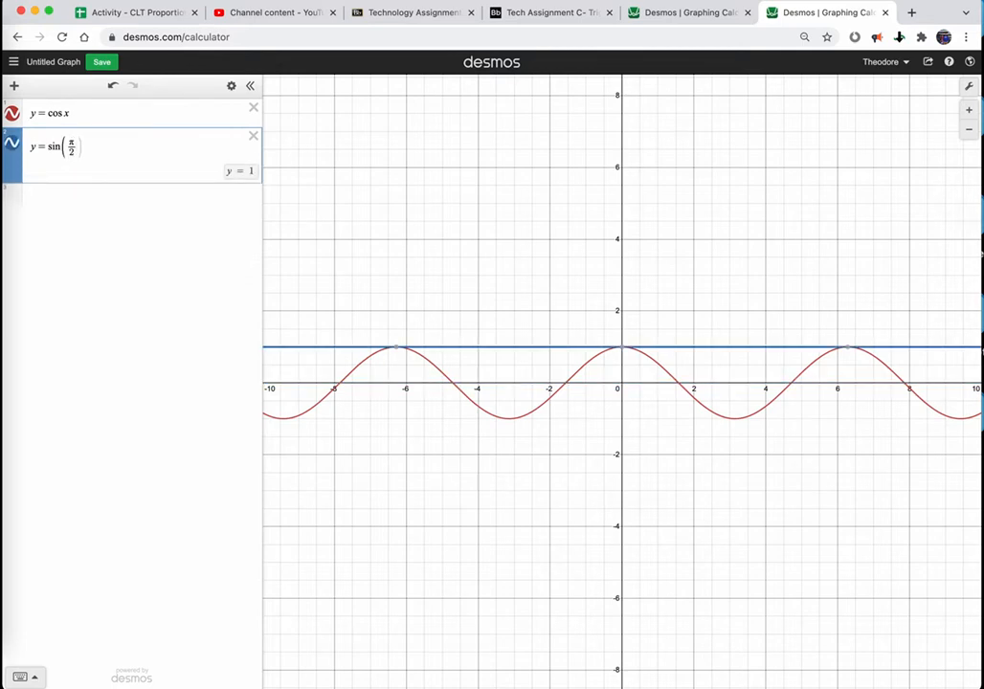
text(-x)
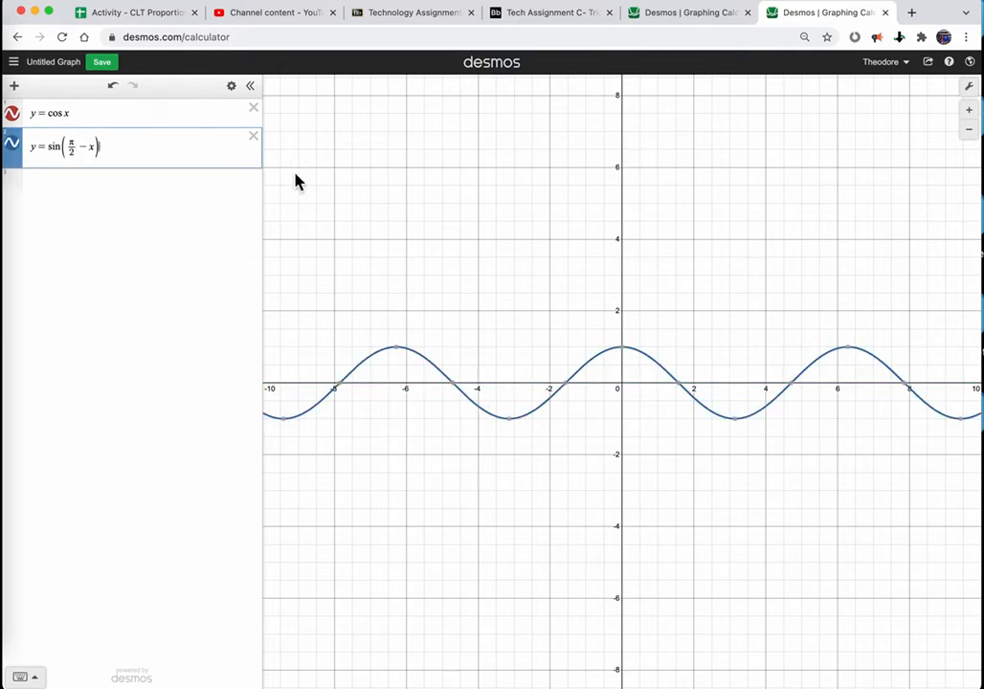
click(337, 278)
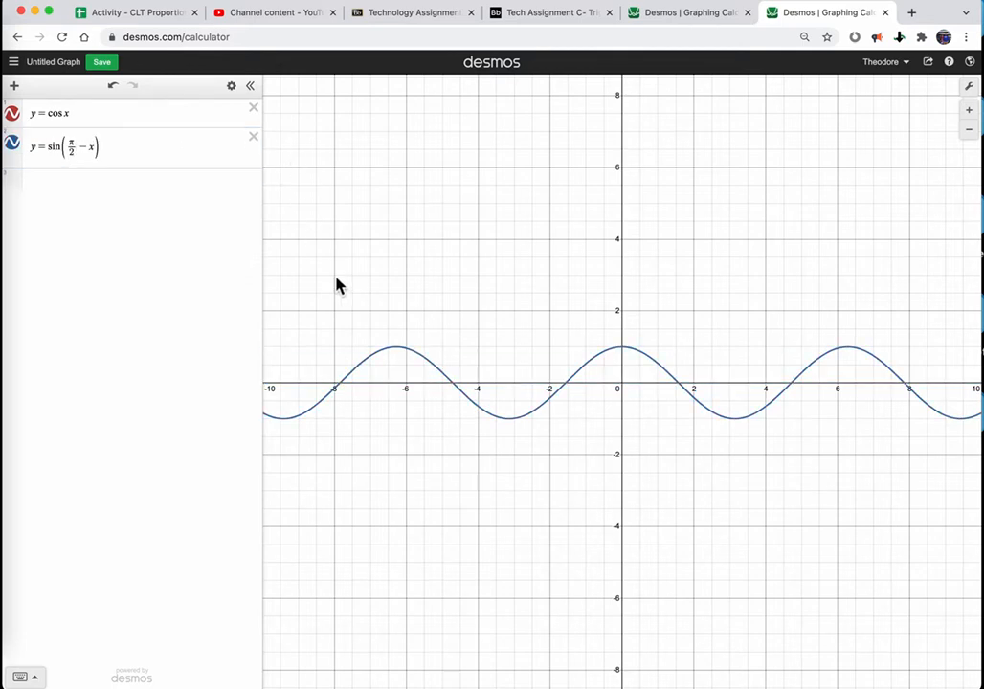
Hide and show the y=cos x and y=sin(π/2−x) curves individually to compare them, ending with both shown.
click(12, 143)
click(13, 114)
click(19, 120)
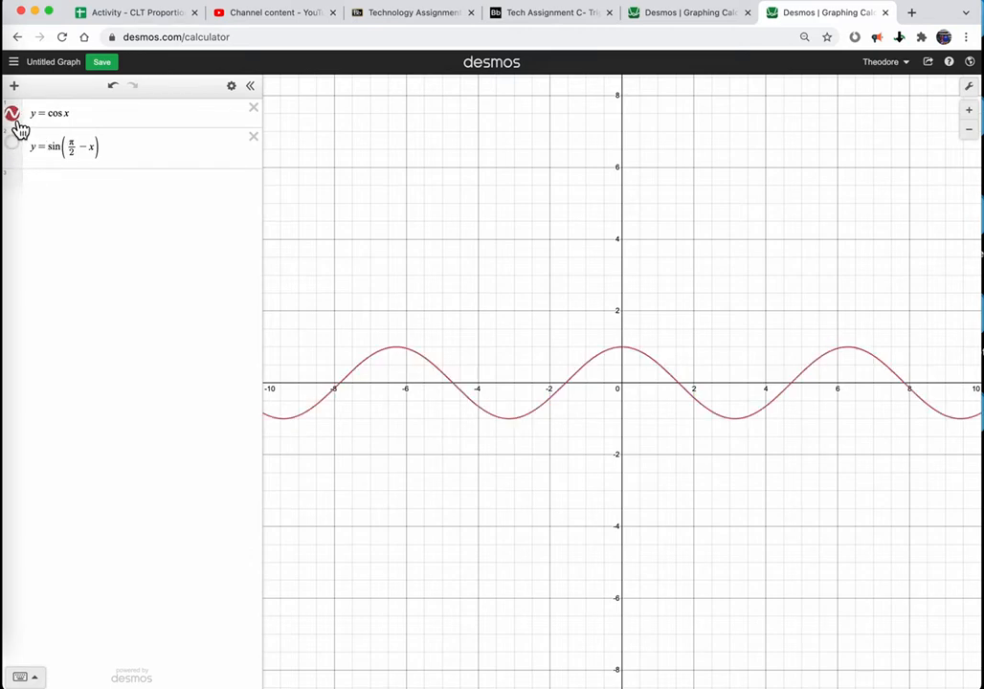
click(18, 120)
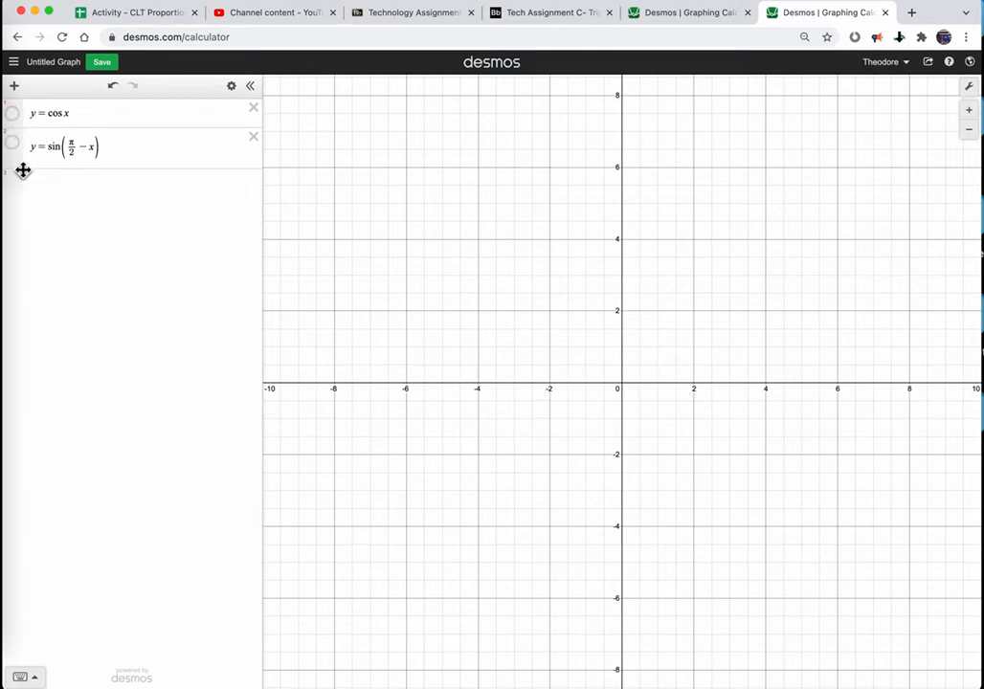
click(15, 144)
click(15, 143)
click(16, 119)
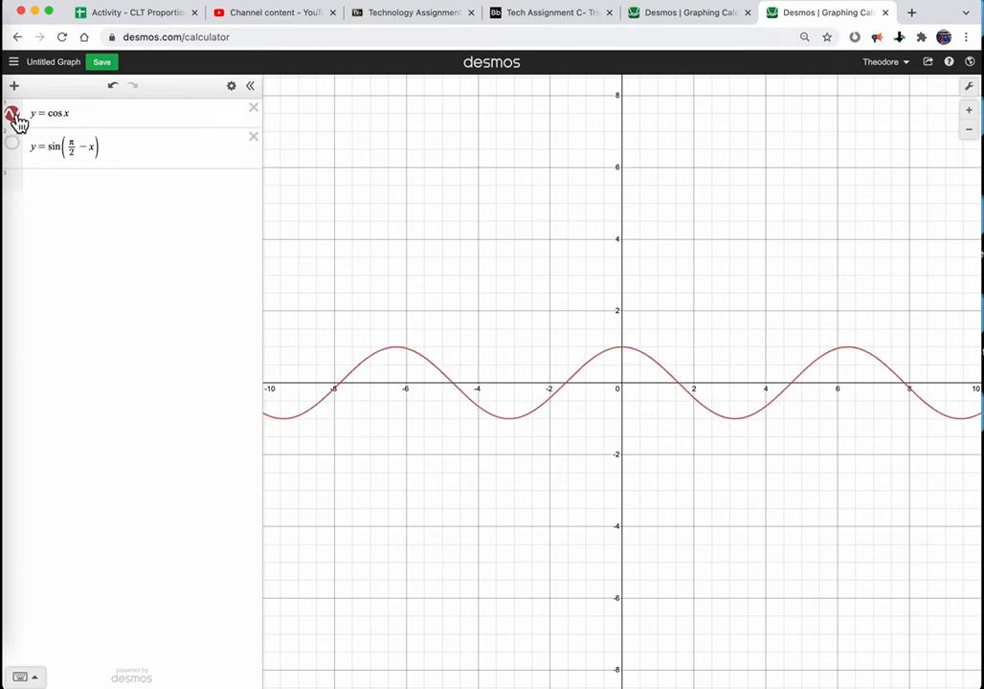
click(17, 149)
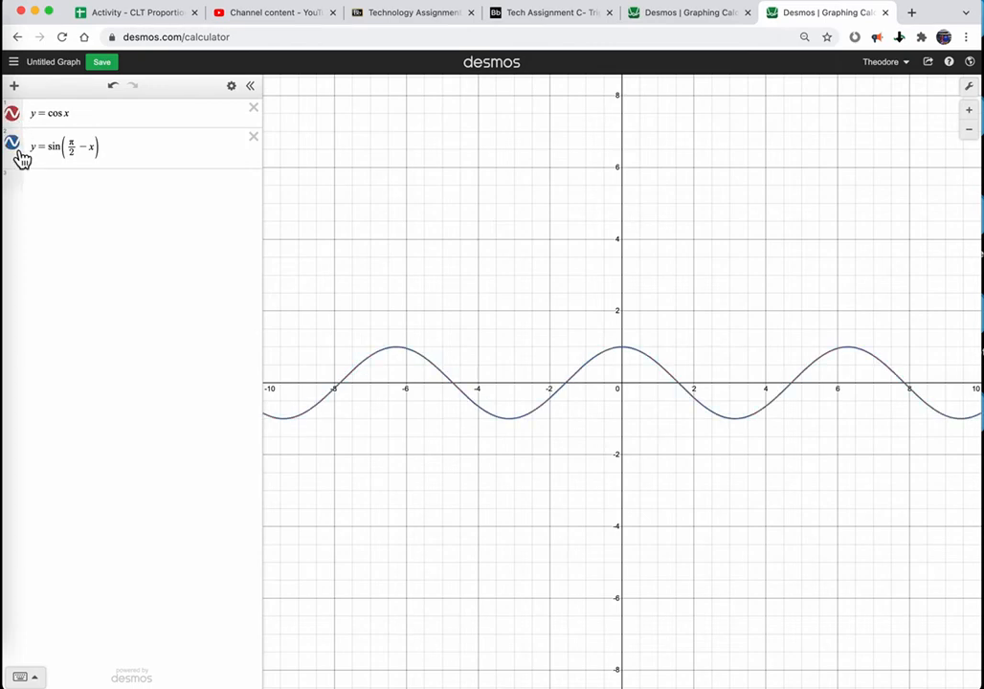
Thicken the y=sin(π/2−x) curve and change the y=cos x line style to dashed.
click(21, 158)
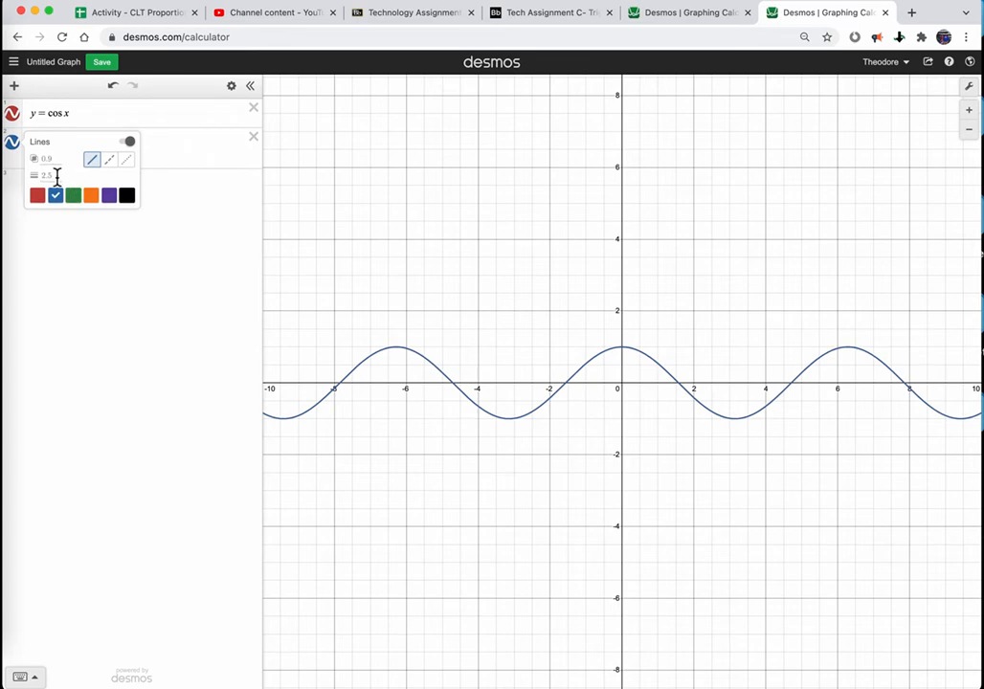
click(48, 175)
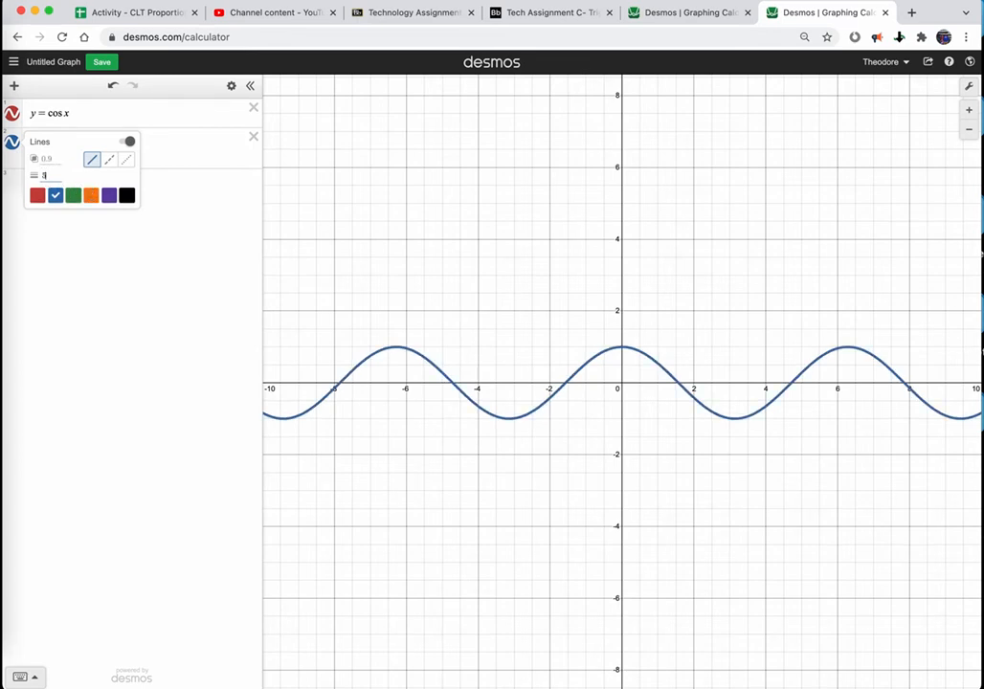
click(15, 122)
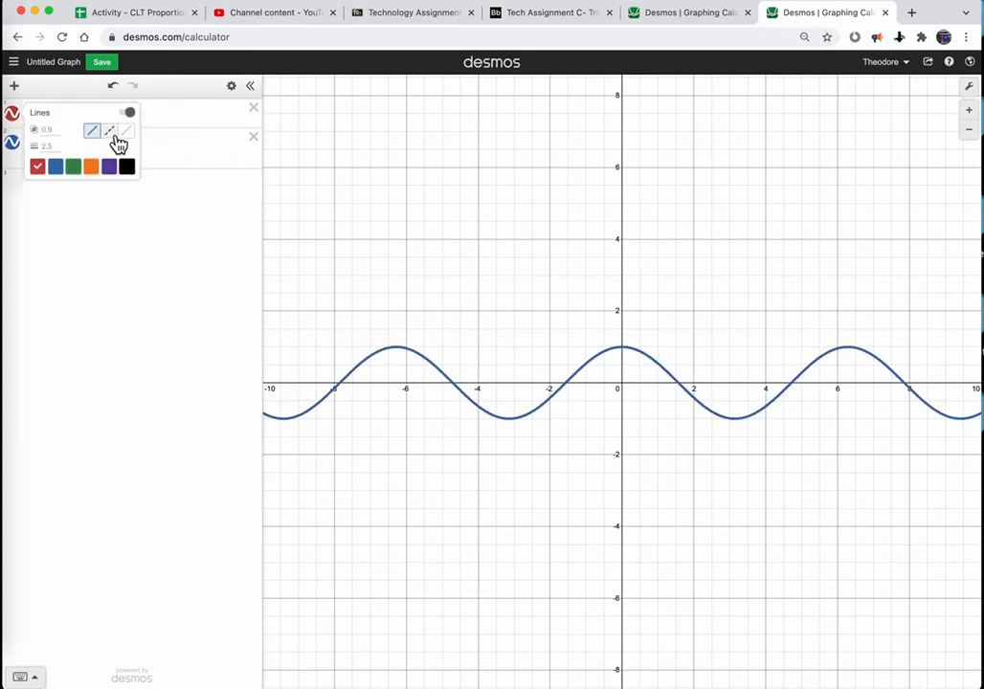
click(110, 132)
click(385, 171)
Toggle each curve's visibility to compare the dashed y=cos x with the solid y=sin(π/2−x), ending with both shown.
click(13, 142)
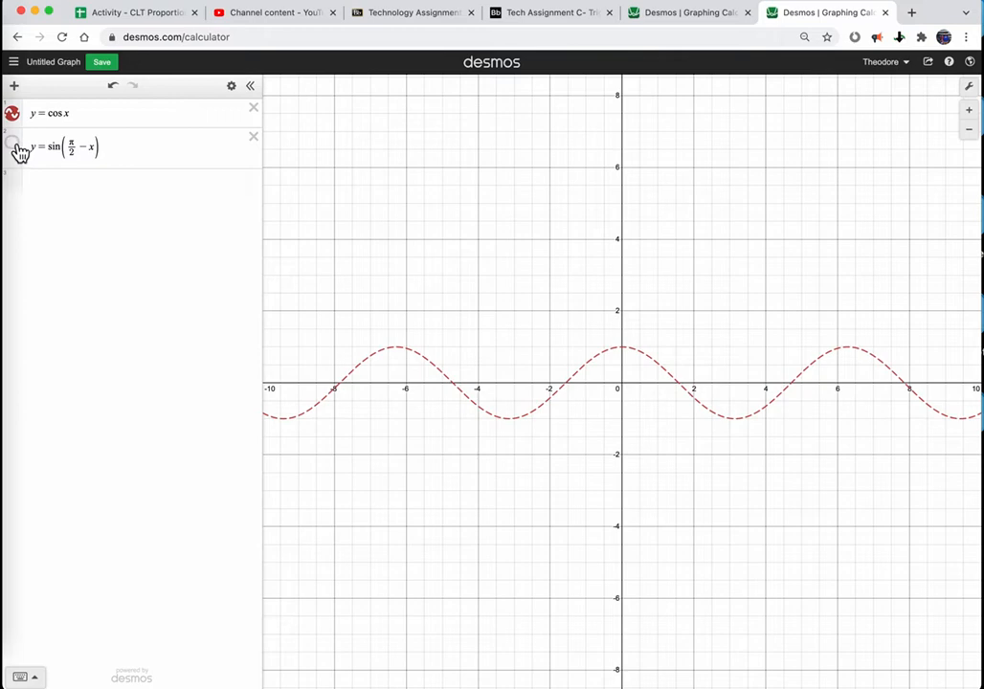
click(17, 146)
click(17, 145)
click(13, 113)
click(14, 143)
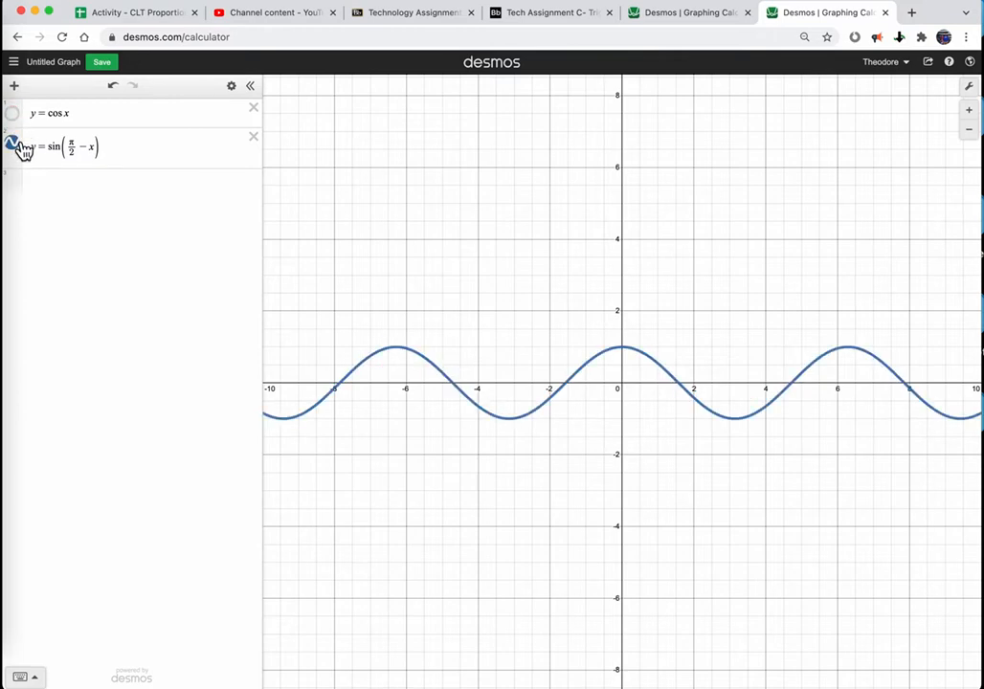
click(14, 115)
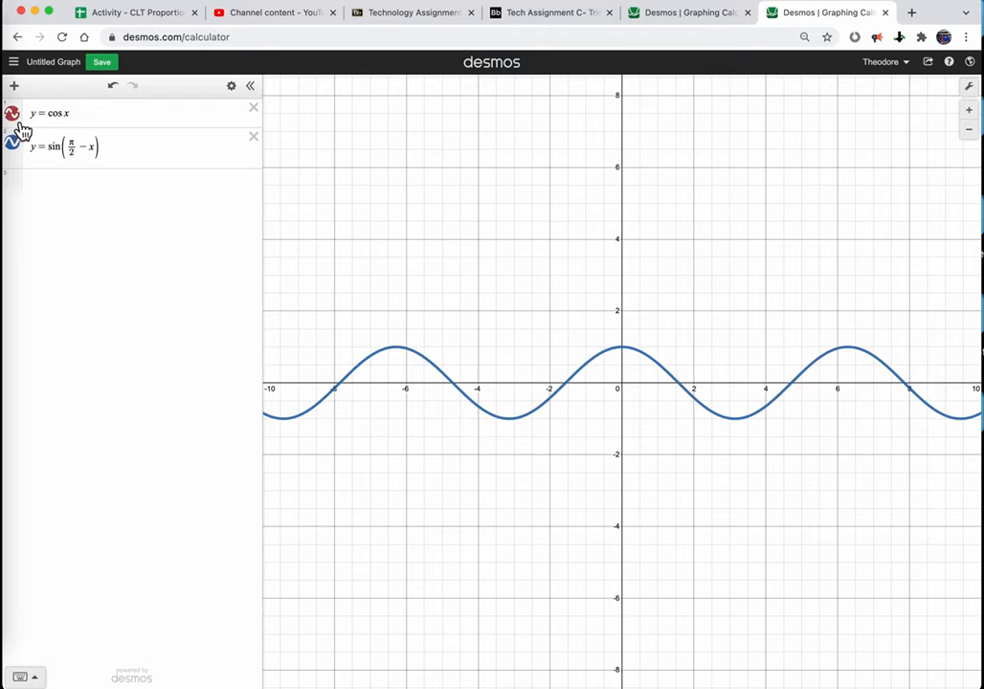
Set the line thickness of the dashed y=cos x curve to 3.
click(18, 122)
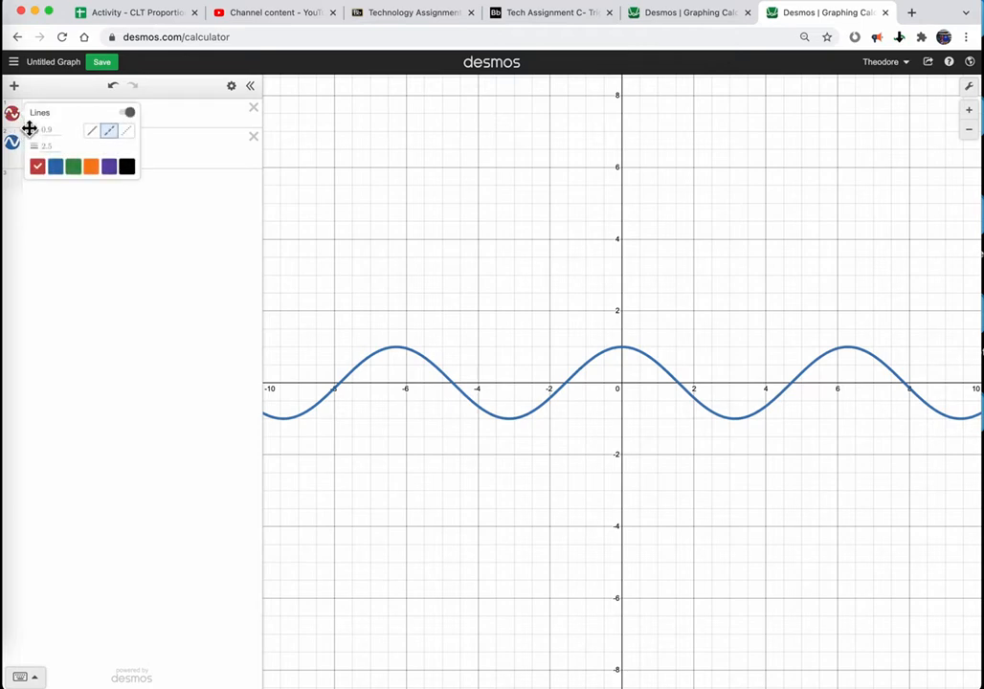
click(42, 148)
text(3)
click(318, 188)
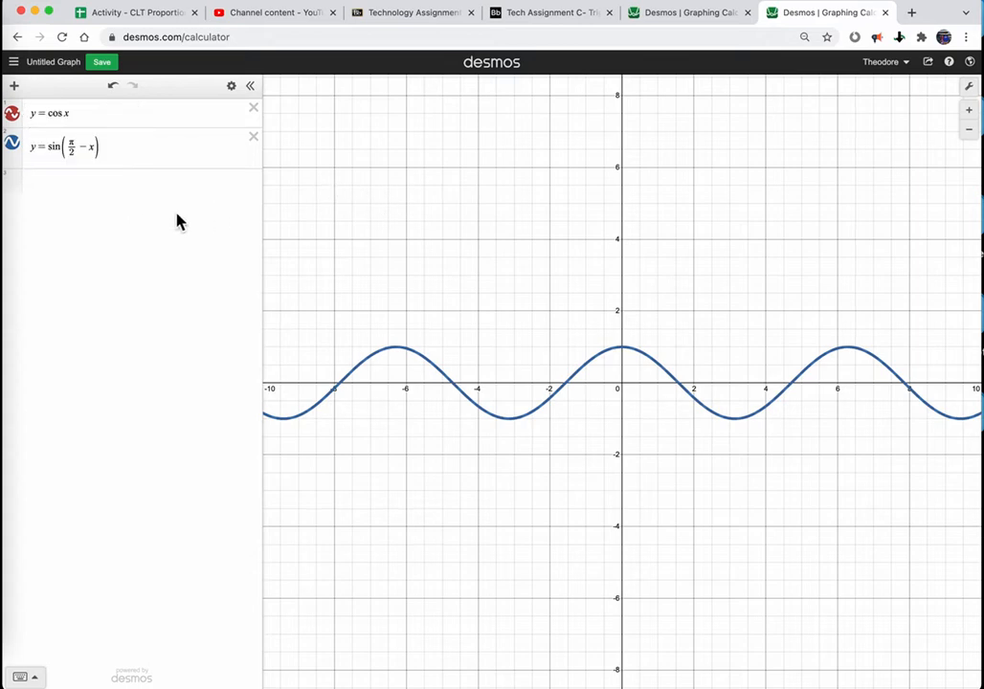
Set the line thickness of the y=sin(π/2−x) curve to 1.5.
click(17, 153)
click(43, 176)
text(5)
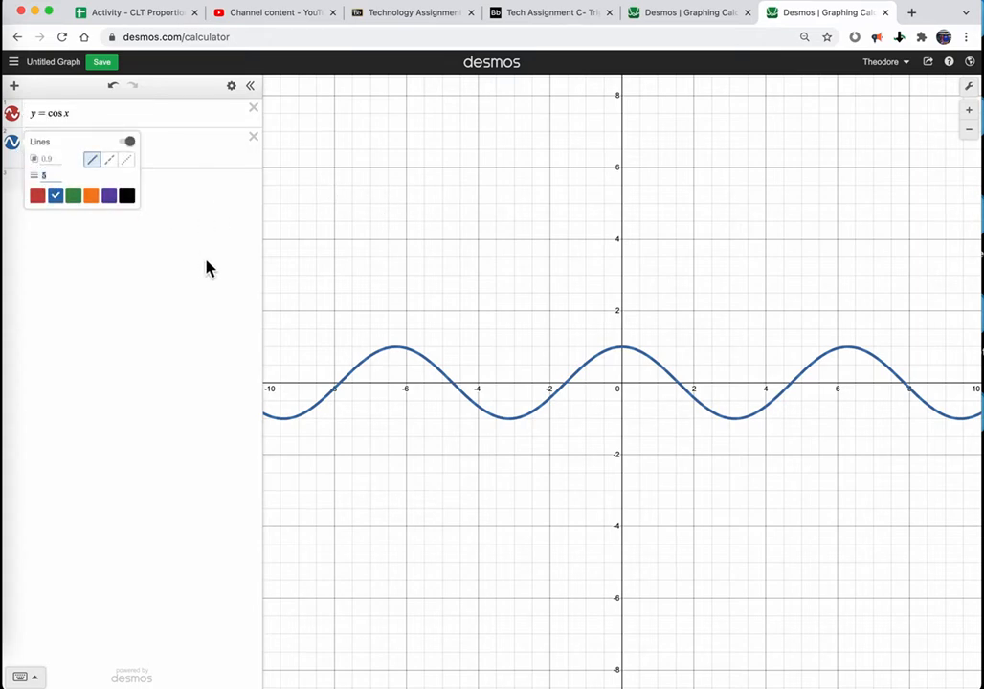
text(1.5)
click(441, 298)
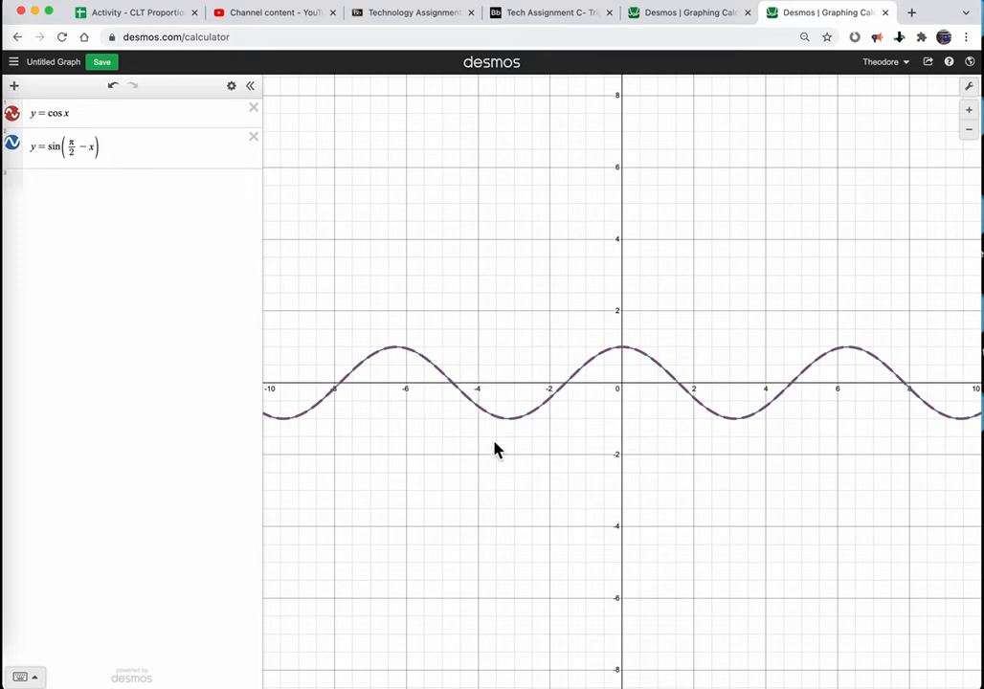
Hide and show the dashed y=cos x curve repeatedly to check its overlap with the solid curve.
click(20, 116)
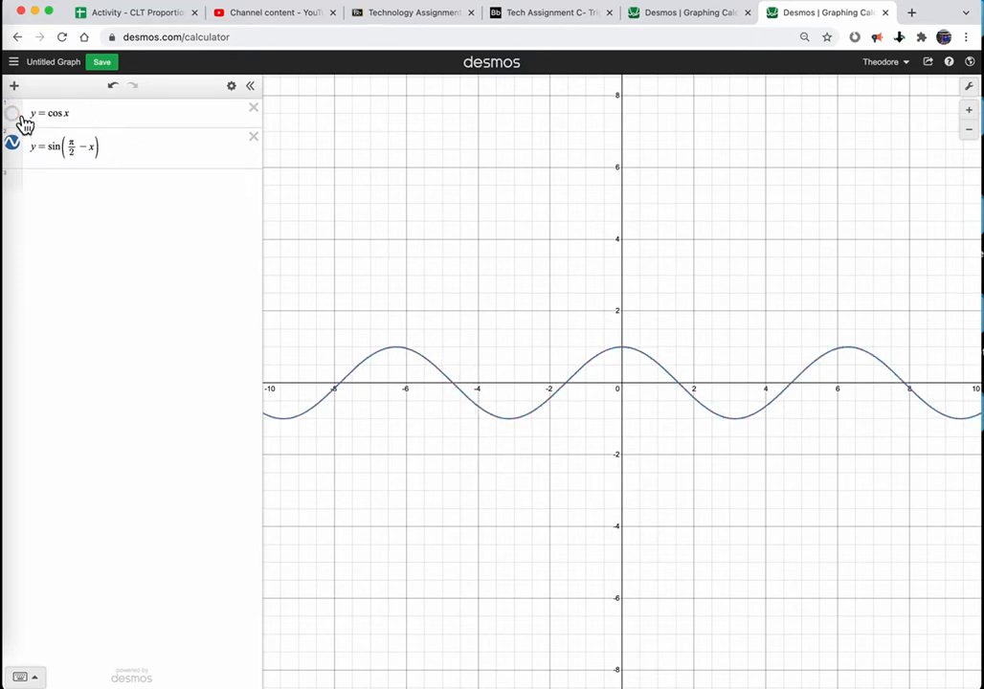
click(20, 118)
click(19, 116)
click(19, 116)
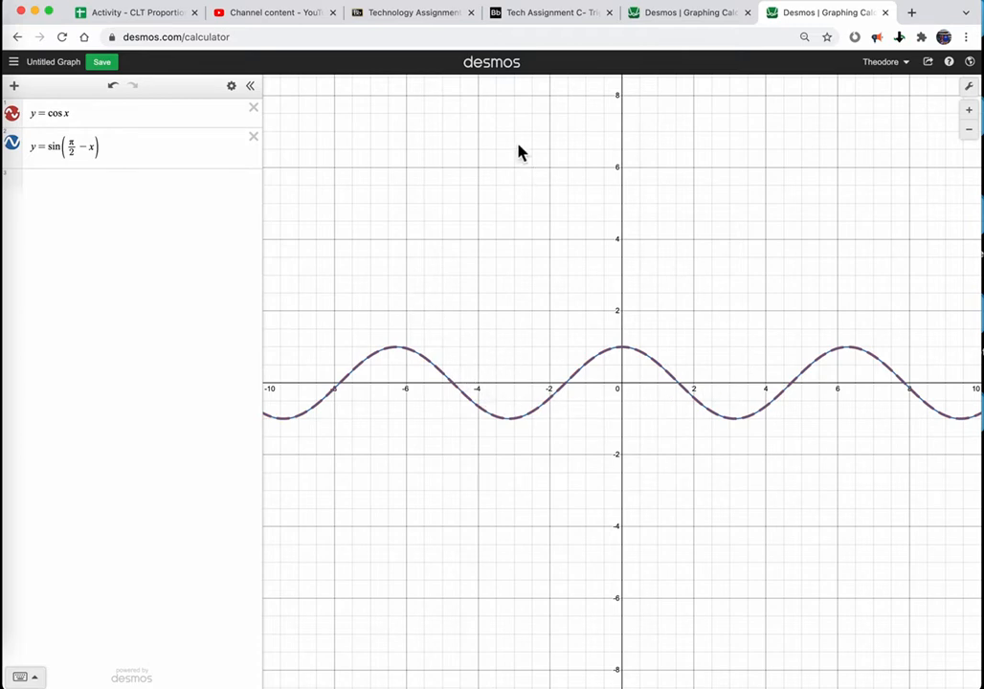
Review the five task problems, their intervals and the submission instructions in the Tech Assignment C PDF.
click(566, 21)
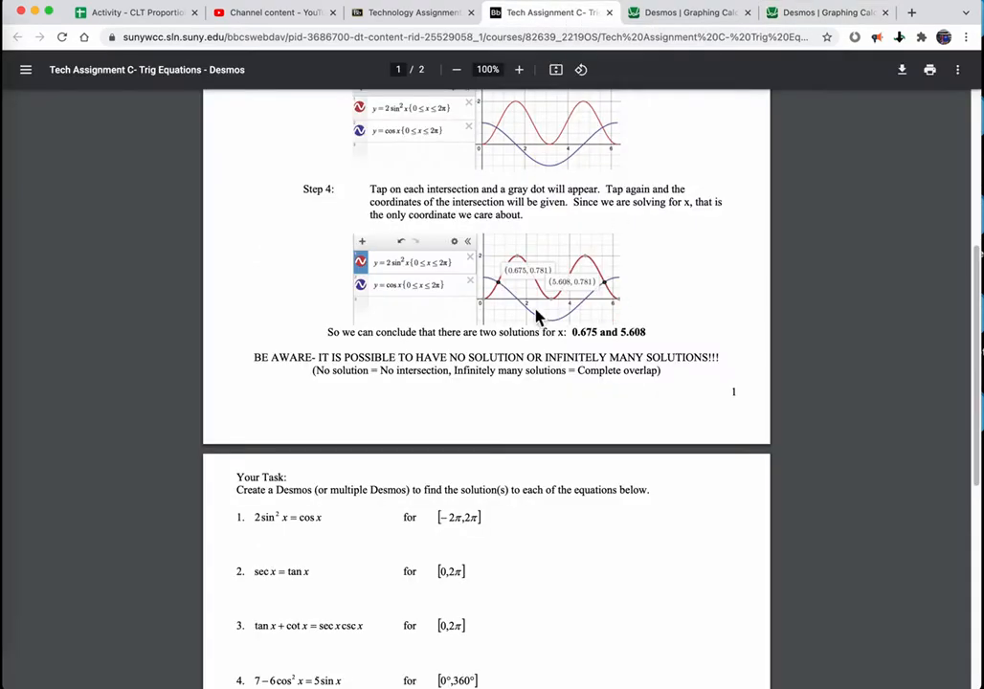
scroll(563, 397, down, 3)
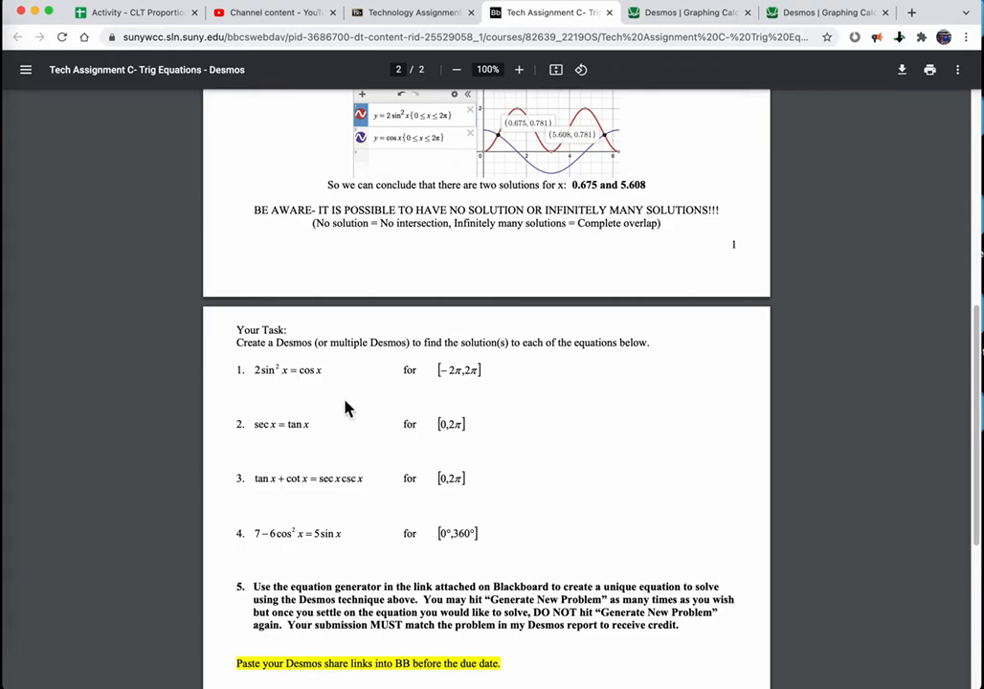
scroll(486, 446, up, 15)
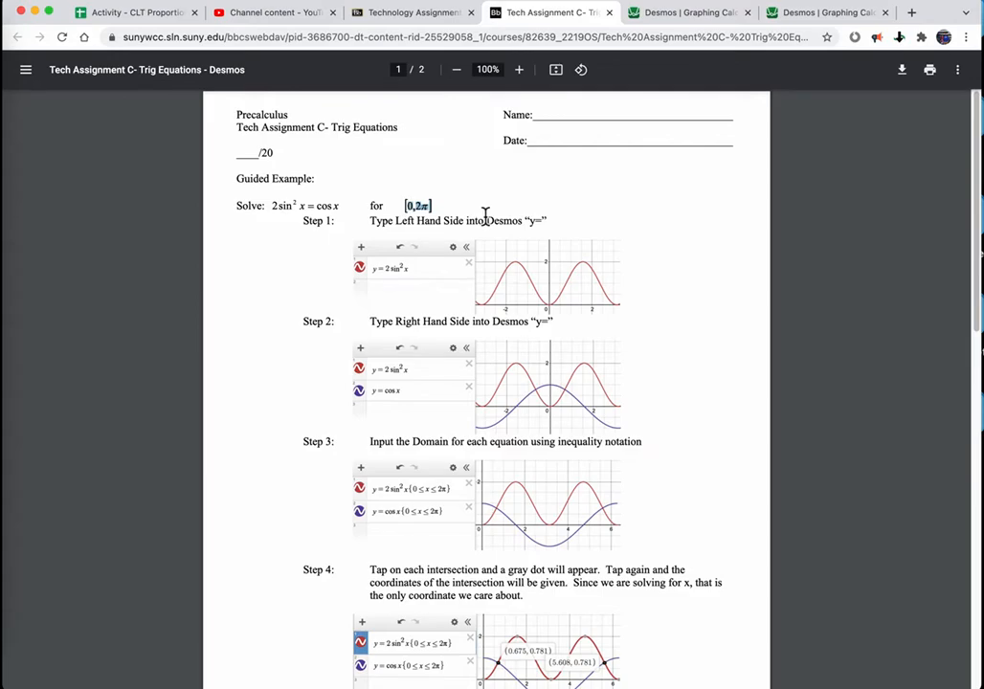
scroll(486, 226, down, 7)
scroll(487, 226, down, 10)
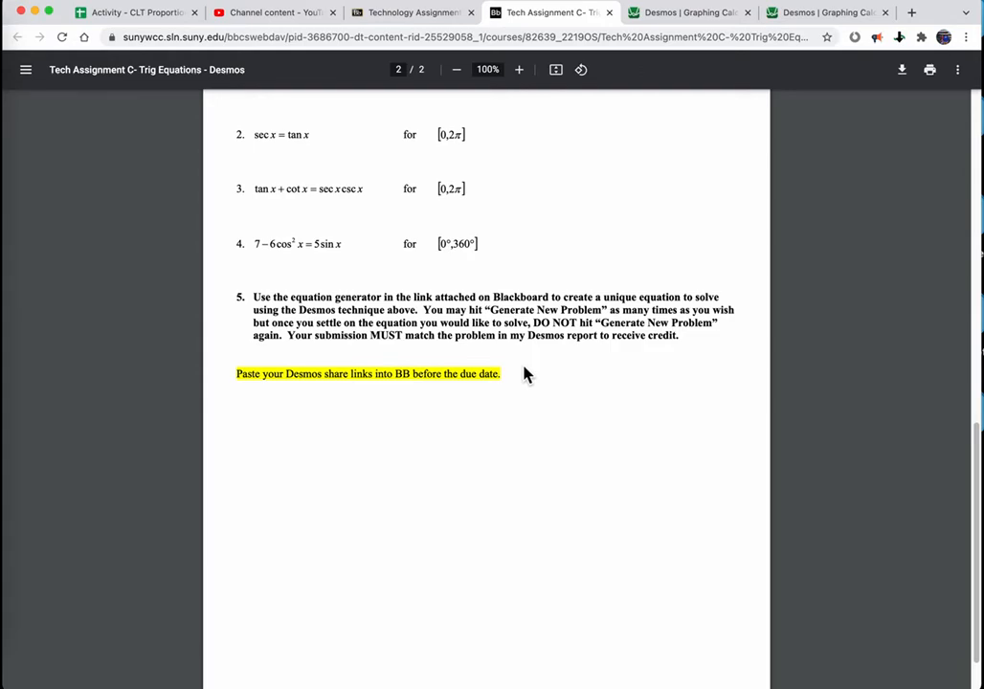
Open the Desmos Trig Equation Randomizer from the Blackboard Tech Assignment C page and continue the activity.
click(429, 15)
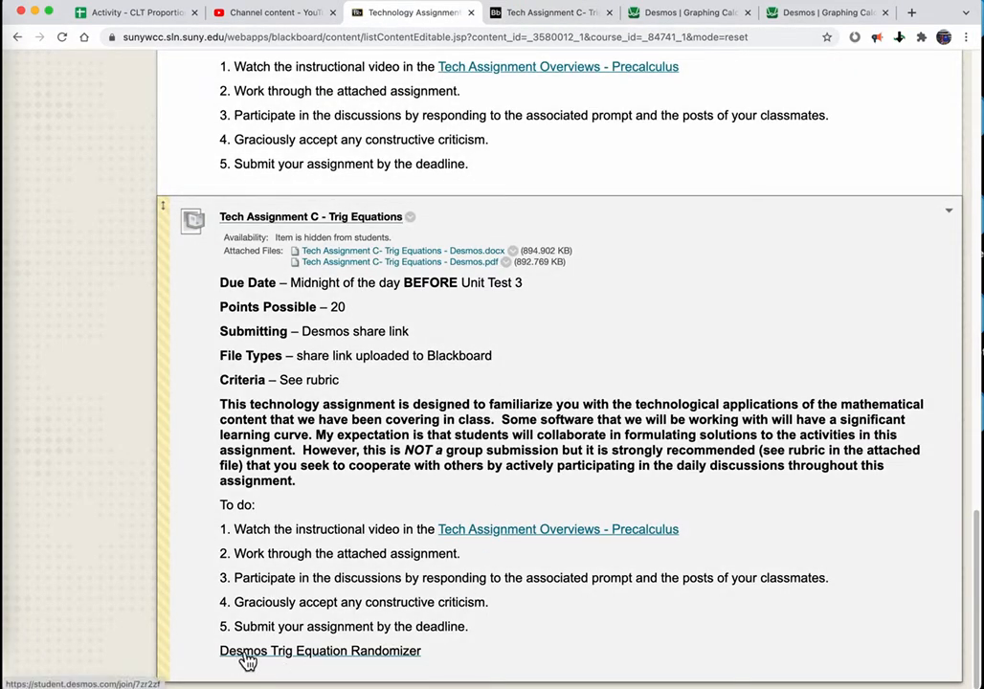
click(370, 664)
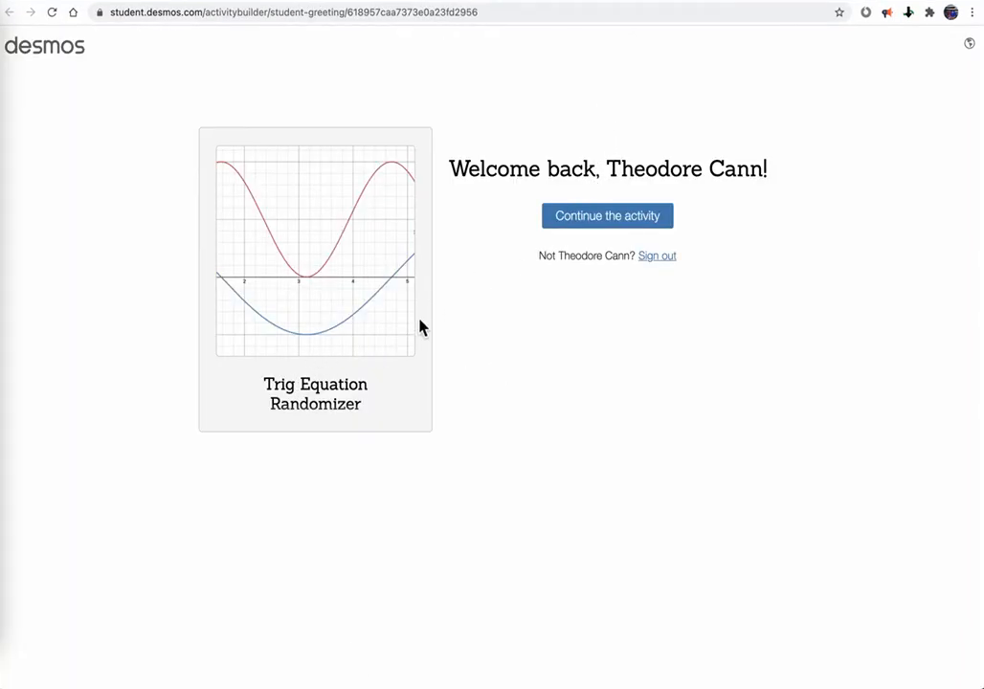
click(604, 225)
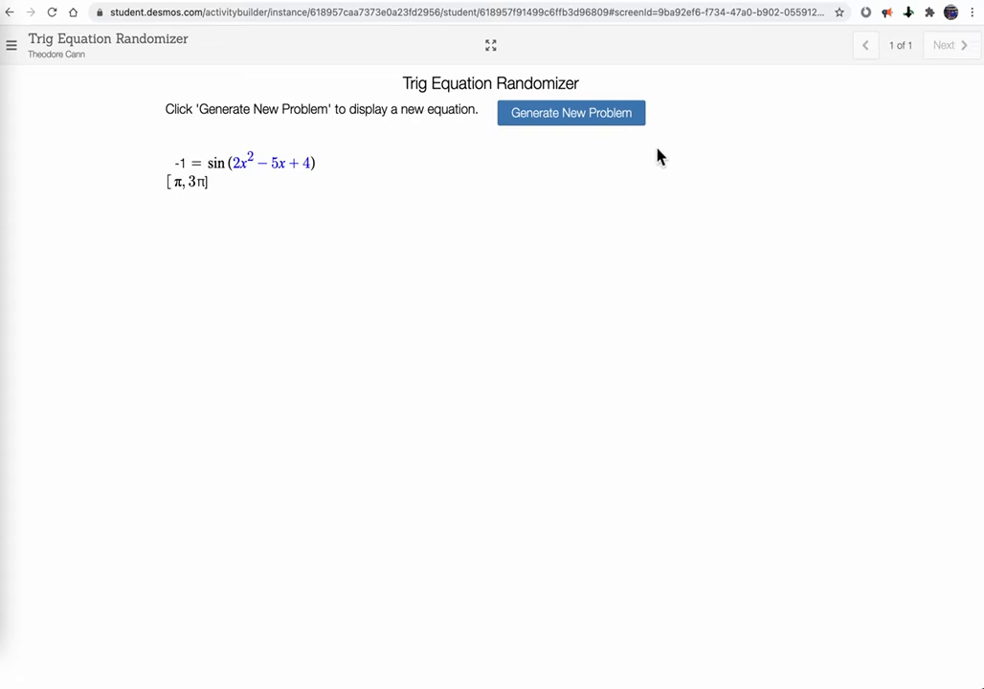
Generate new randomizer problems repeatedly until −1 = csc(5x+2)^7 on [−2π, π] is offered.
click(599, 122)
click(618, 121)
click(619, 122)
click(620, 128)
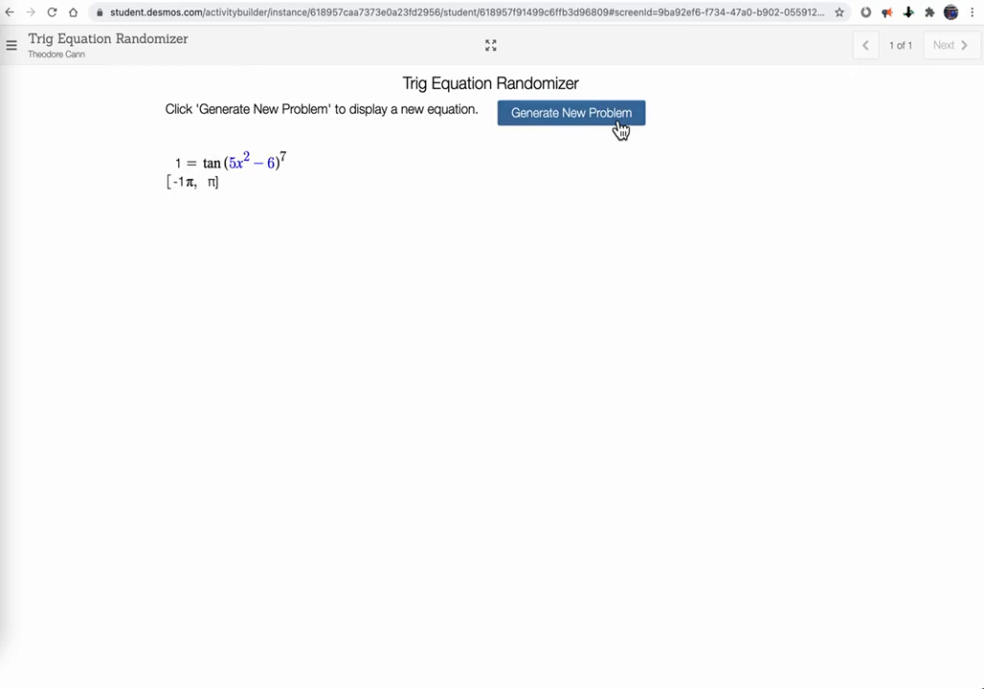
click(620, 129)
click(620, 128)
click(620, 128)
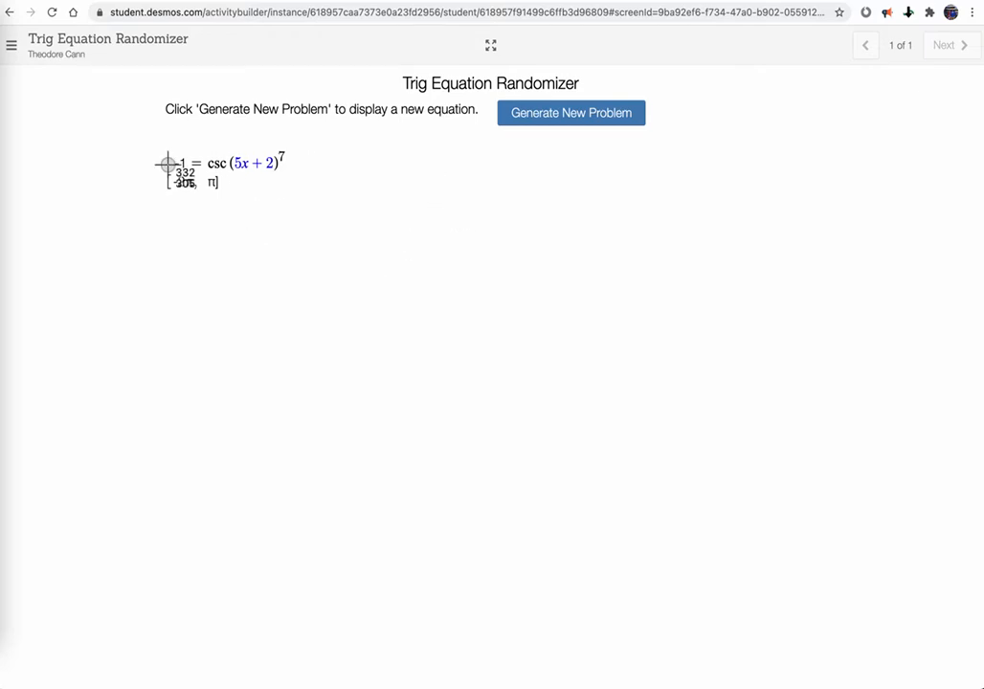
Capture the generated equation and interval as a screenshot and insert that image into a blank graph in the Desmos calculator.
drag(154, 146, 294, 203)
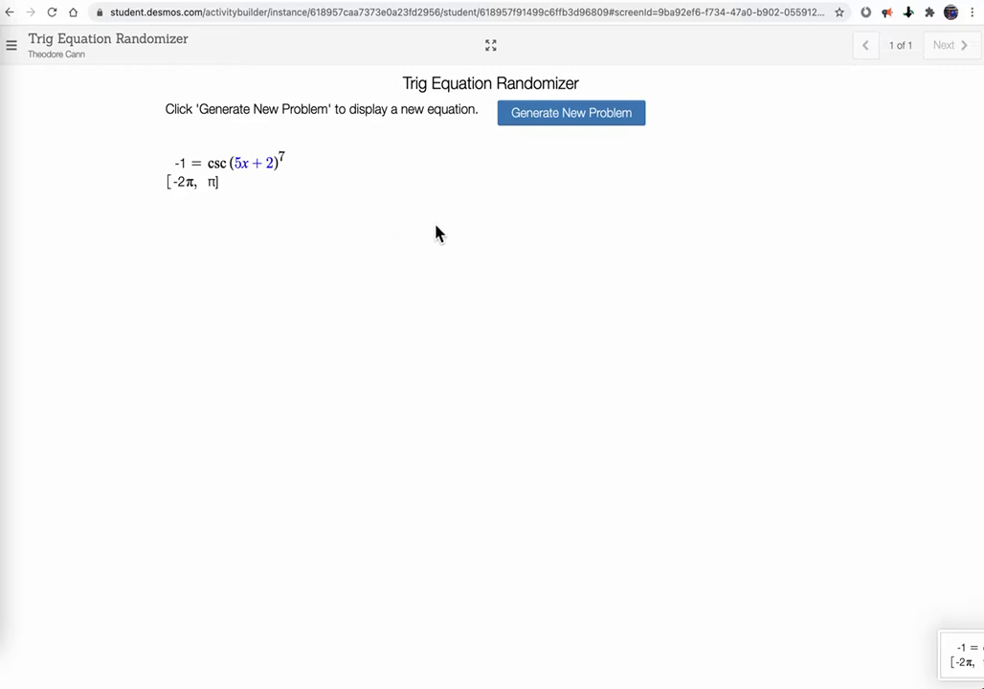
click(863, 12)
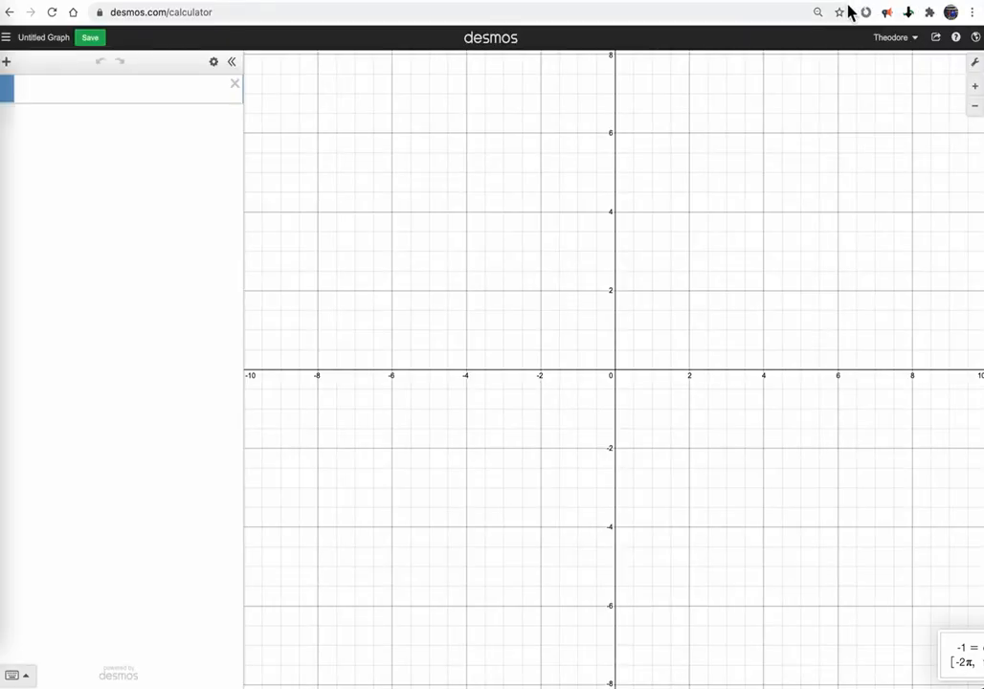
click(6, 63)
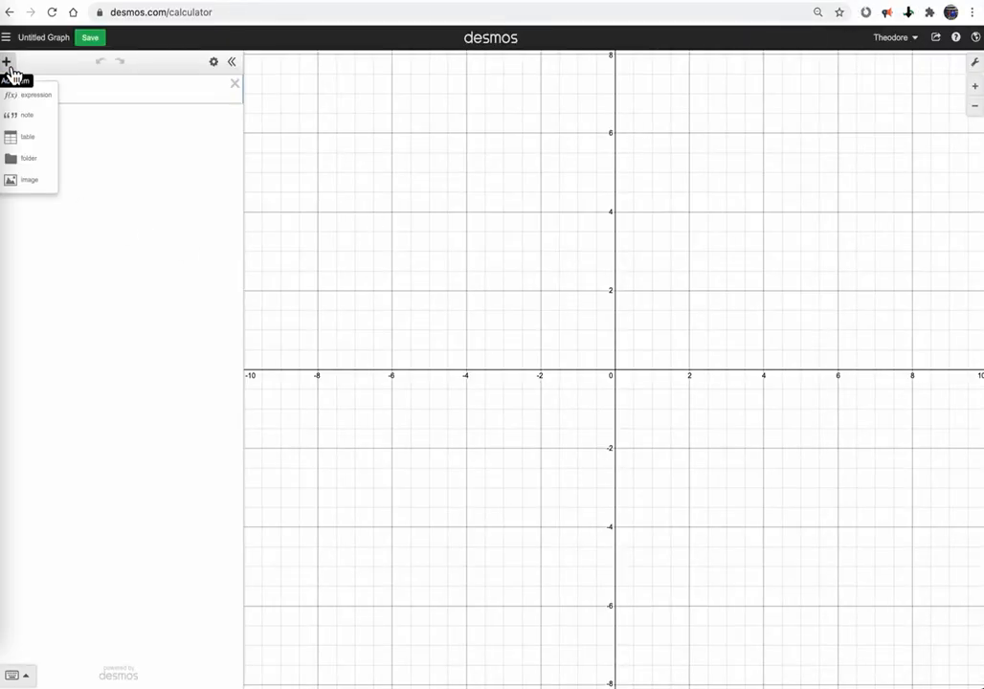
click(42, 190)
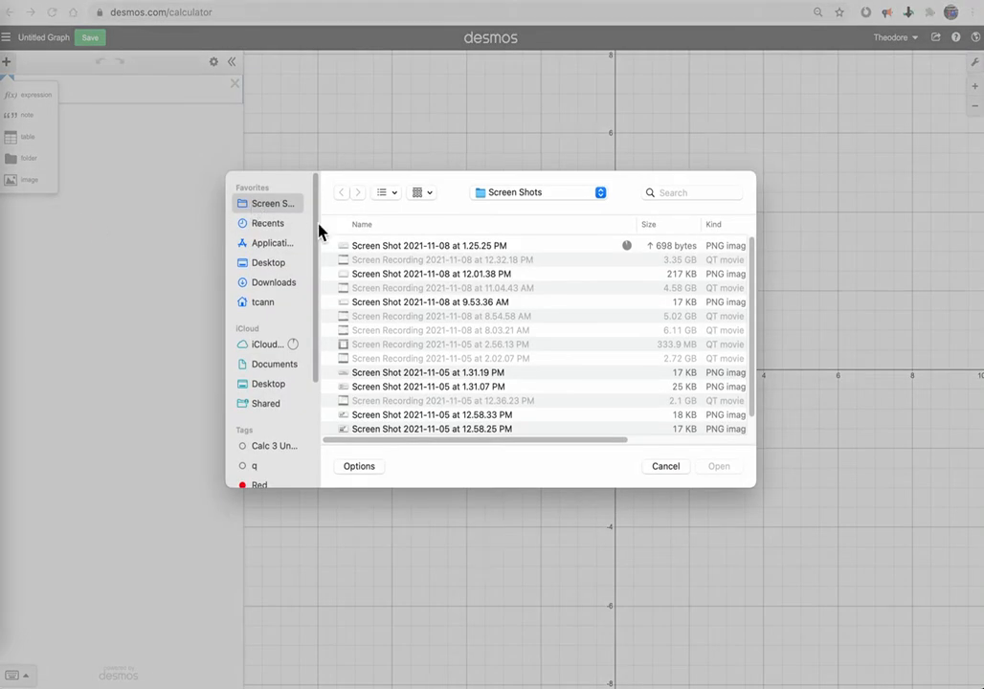
click(402, 246)
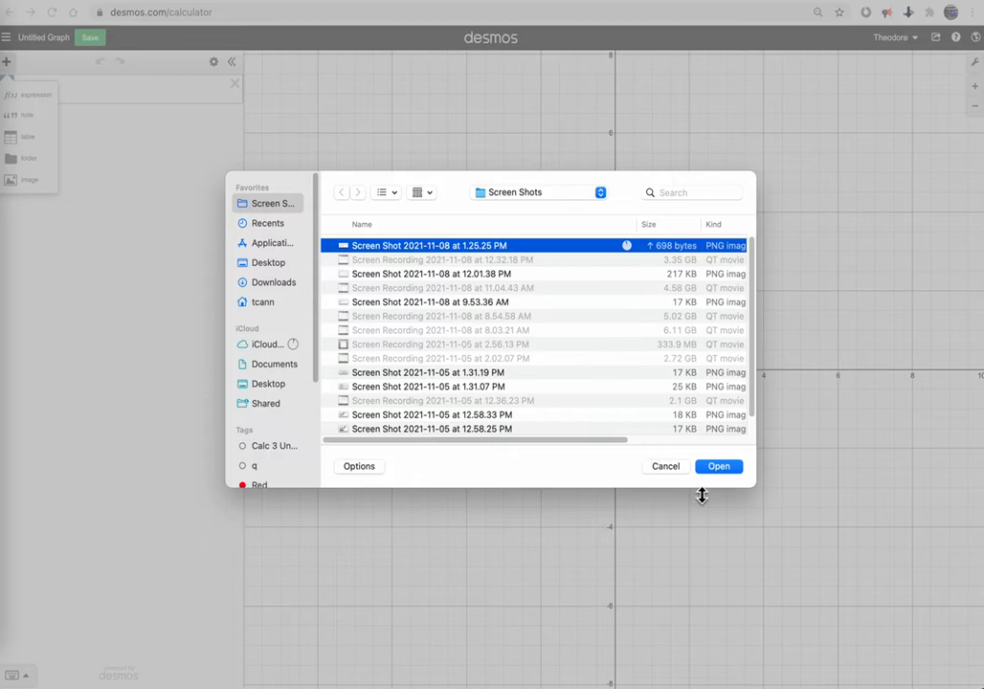
click(719, 466)
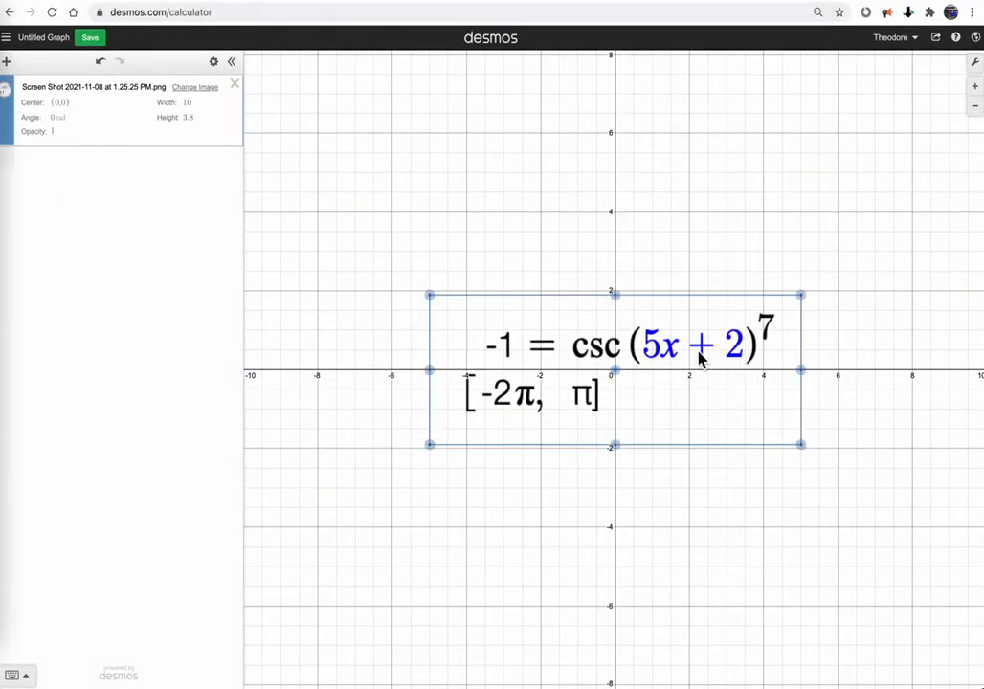
Shrink the equation image to a width of about 5.6 and place it in the graph's upper-left area, centred near (−6.81, 6.93).
drag(617, 372, 414, 163)
drag(602, 239, 518, 204)
drag(419, 165, 364, 98)
click(472, 214)
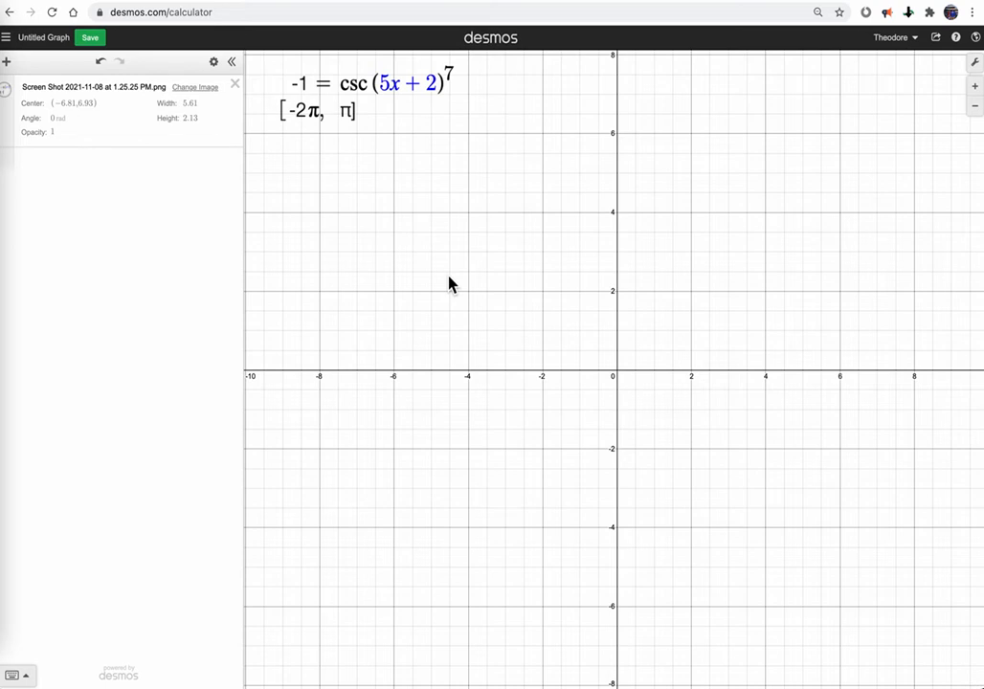
Add the equation's first side as the expression y=−1 below the image entry.
click(138, 178)
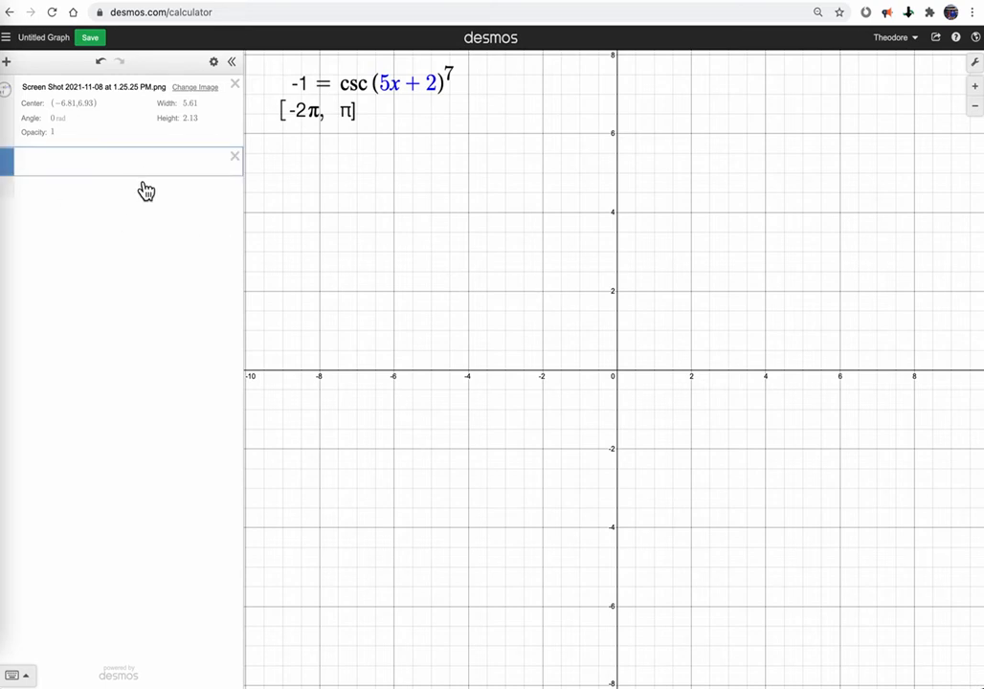
text(y=-1)
key(Return)
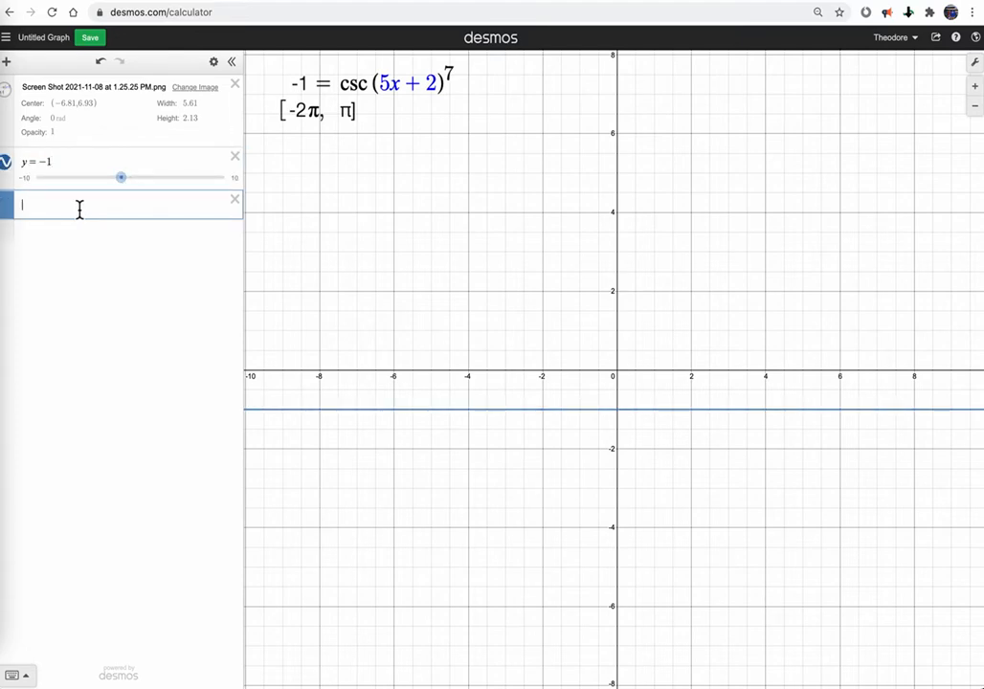
Add the equation's second side as the expression y=csc(5x+2)^7.
text(y=)
text(csc()
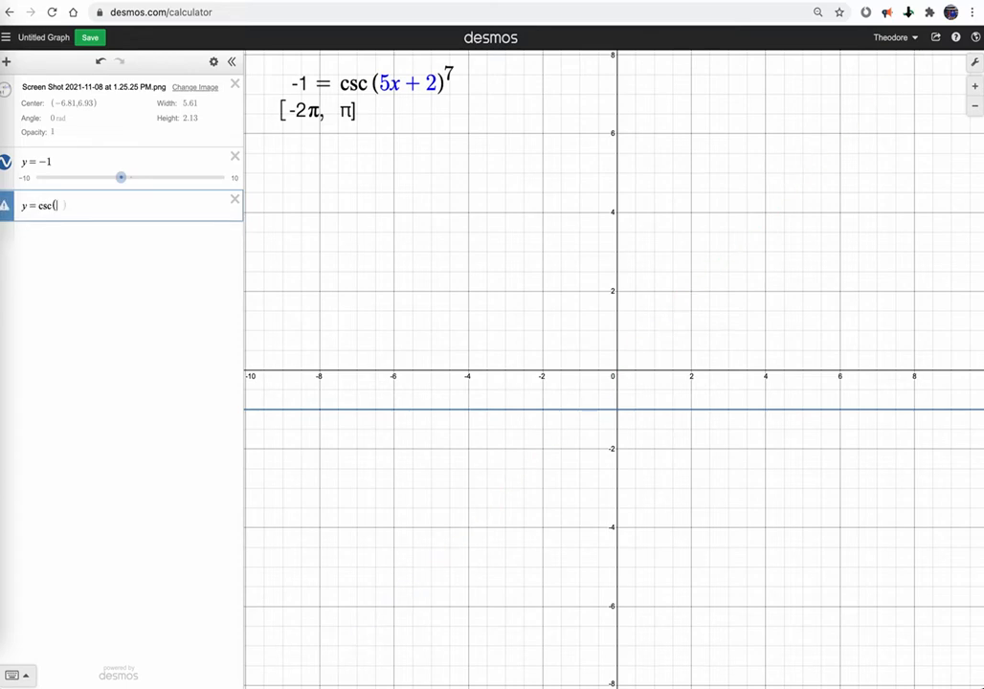
text(5)
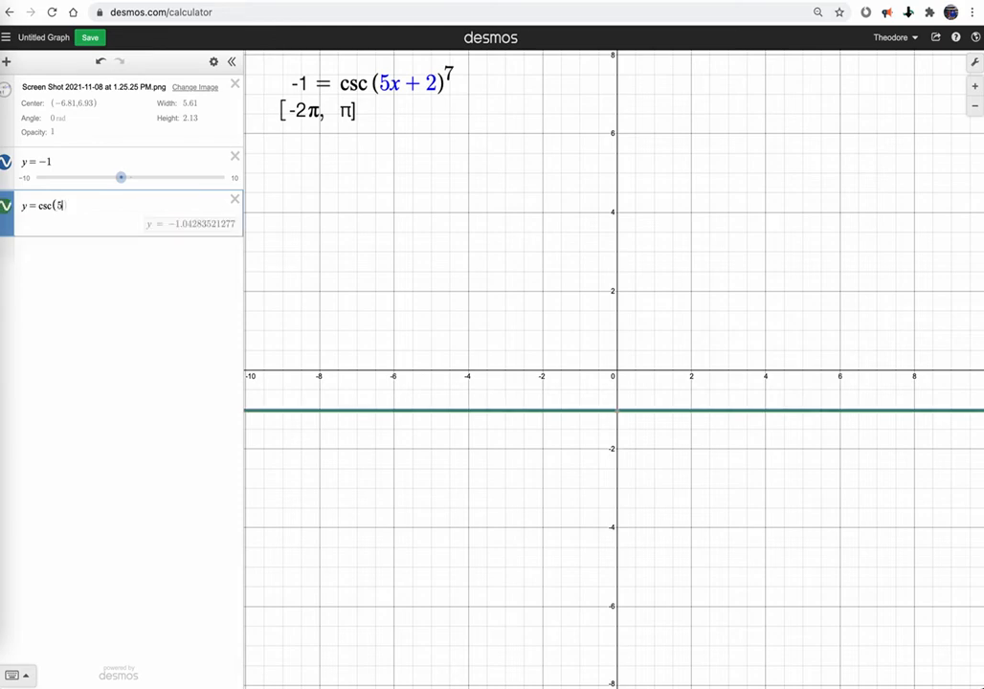
text(x+2)
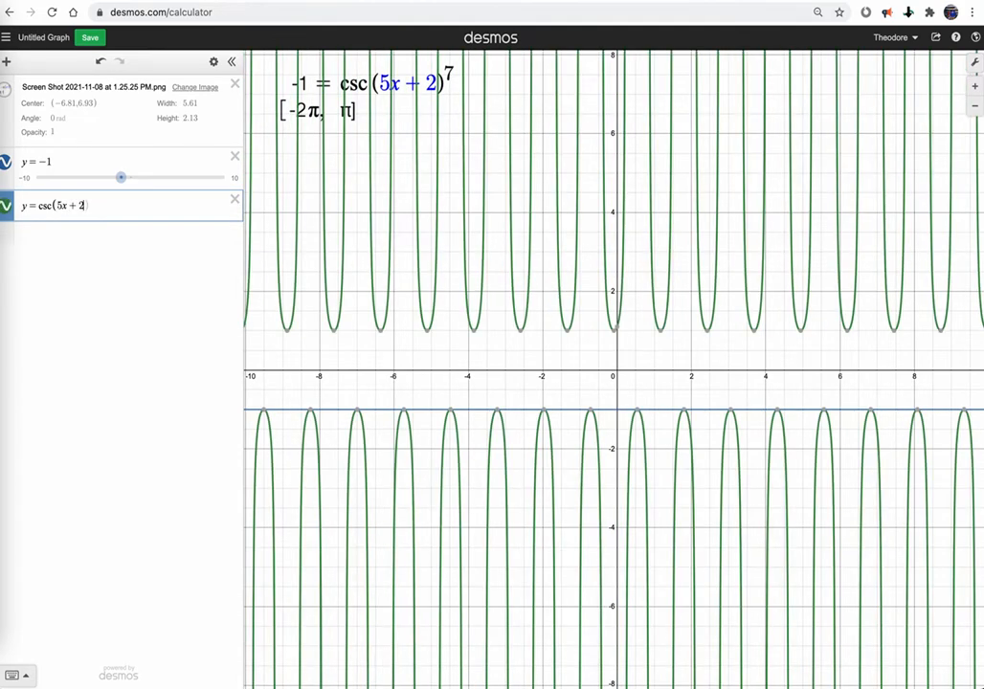
text(^7)
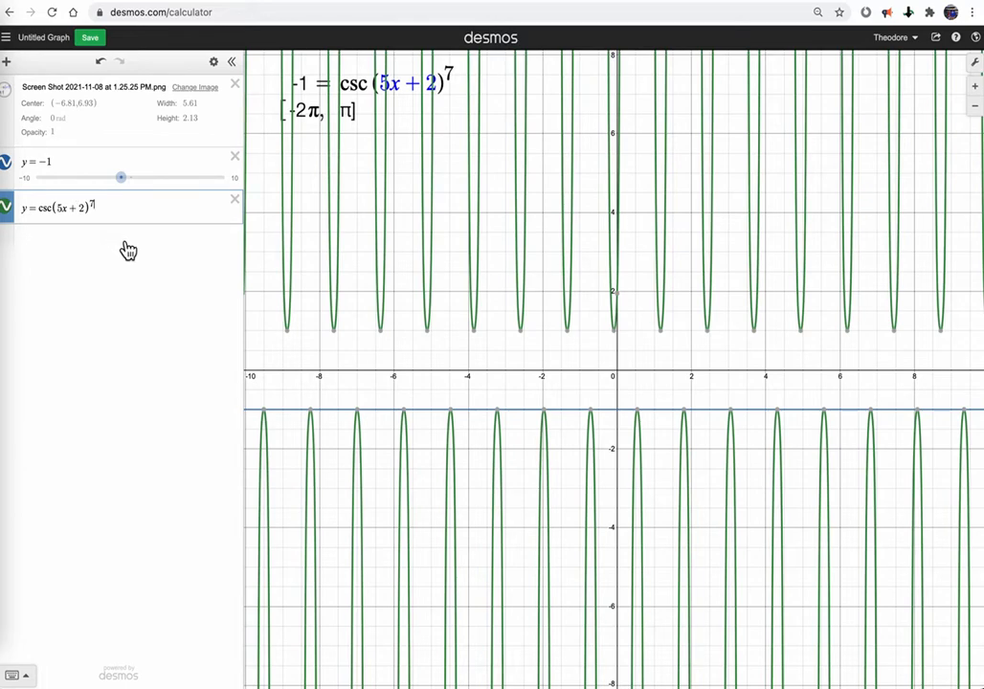
Restrict the cosecant curve's domain with {−2π≤x≤π}.
click(143, 215)
text({)
text(-2p)
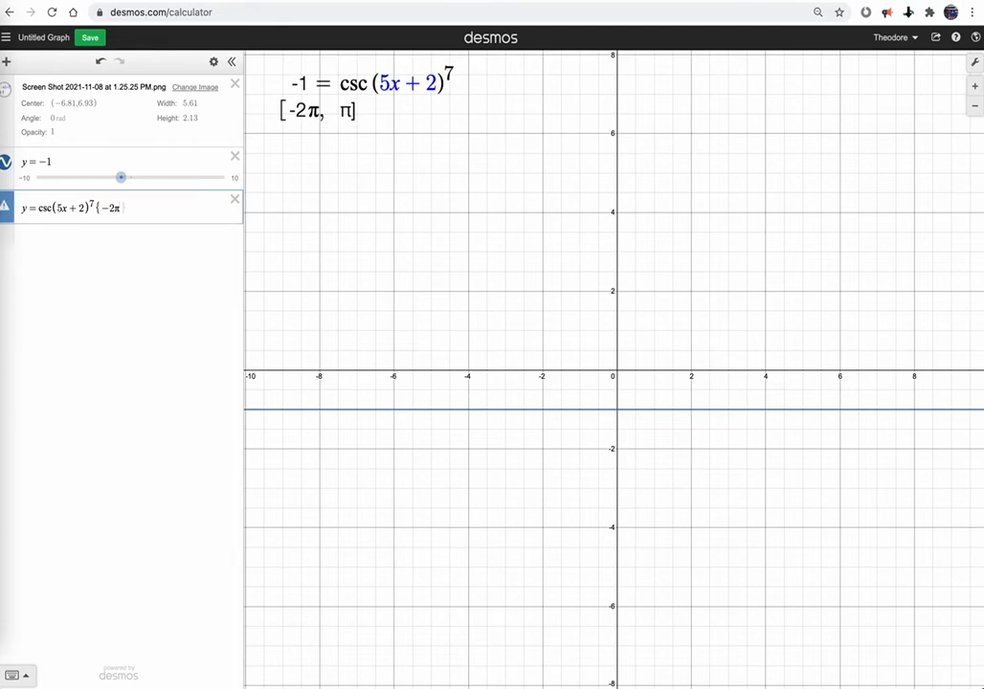
text(<x<pi)
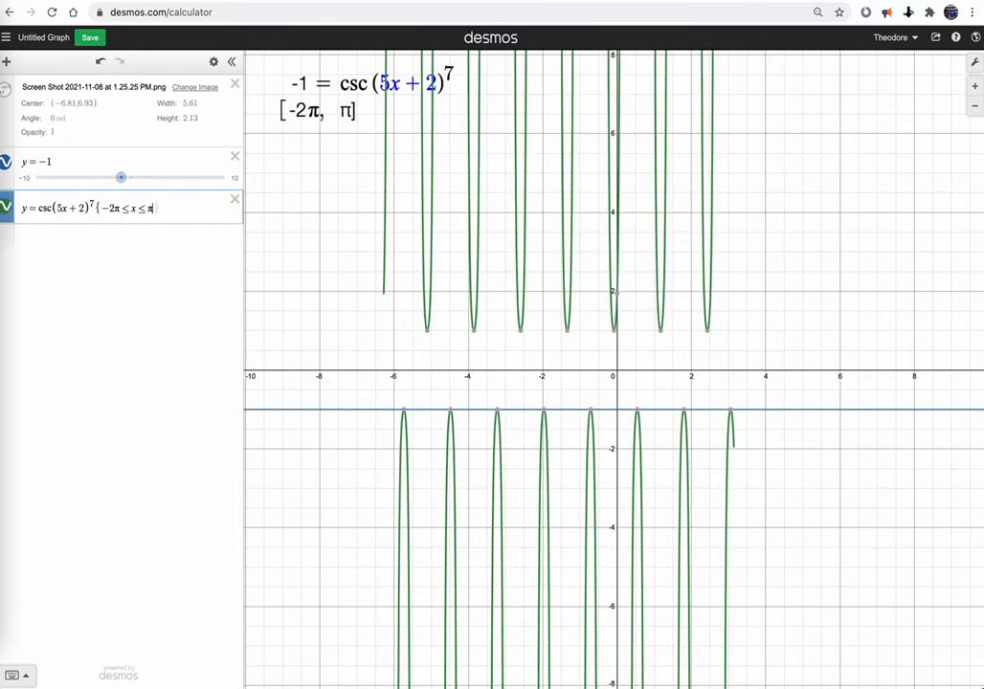
text(})
Copy the domain restriction {−2π≤x≤π} from the cosecant expression onto y=−1.
click(95, 163)
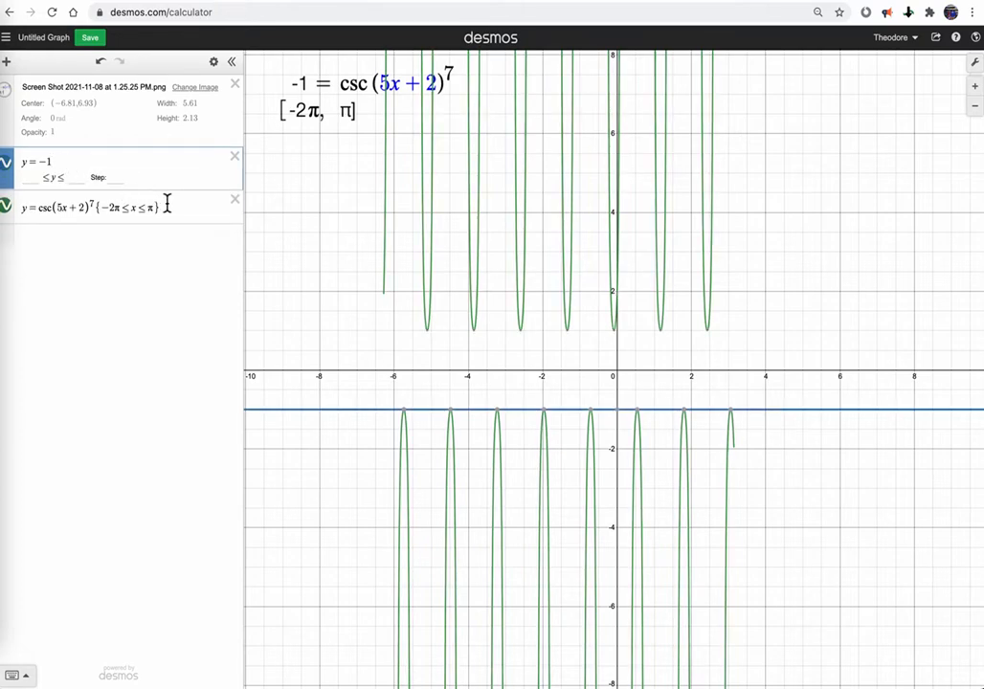
drag(161, 208, 102, 213)
key(super+c)
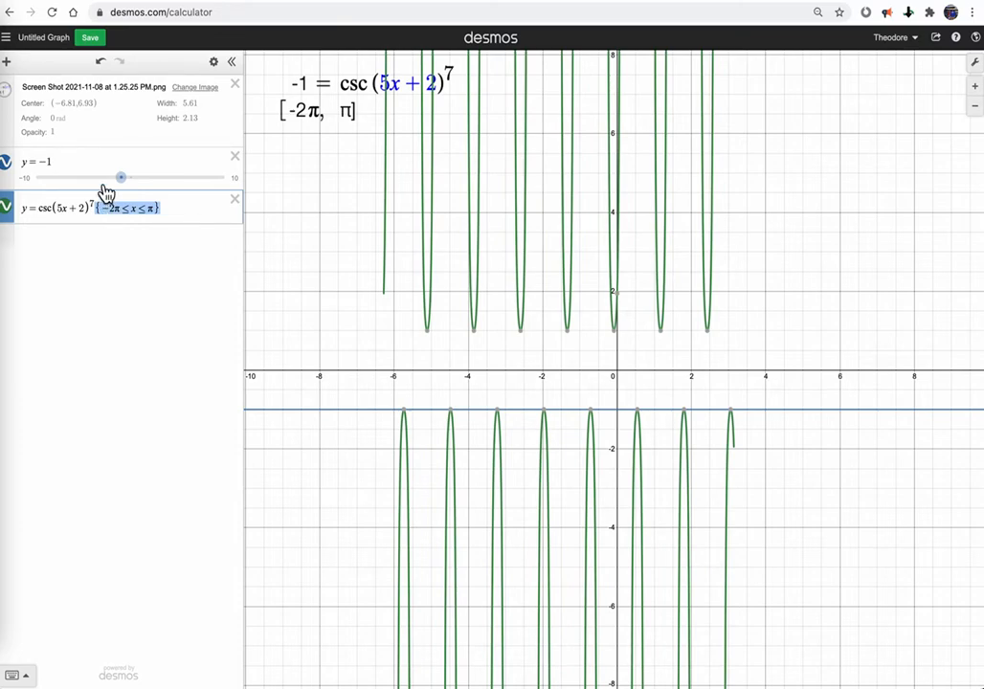
click(90, 163)
key(super+v)
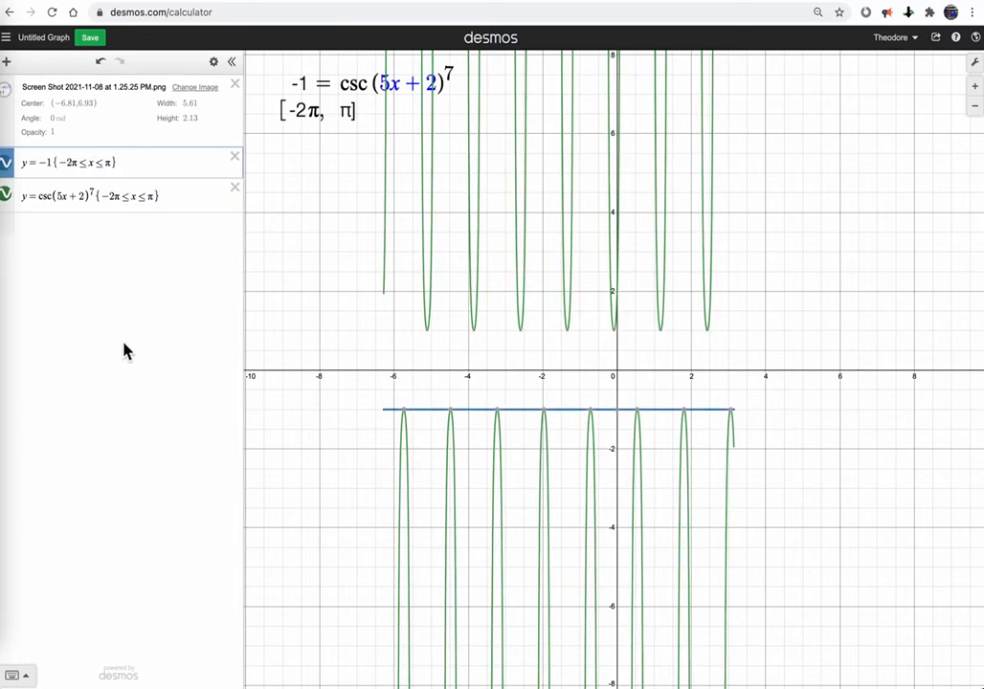
click(864, 344)
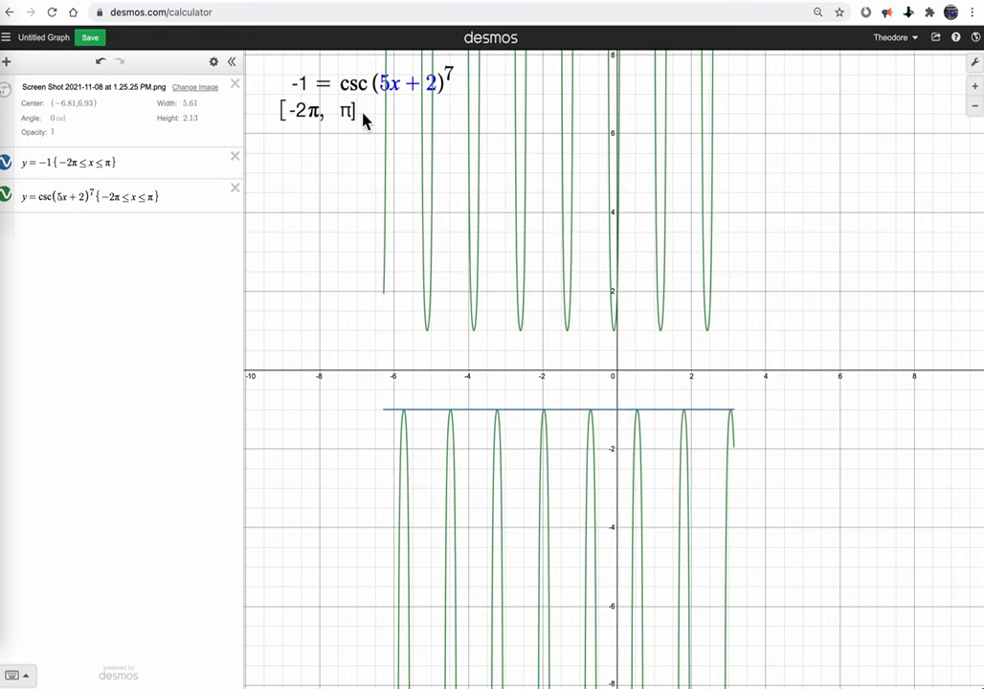
Move the equation image to the empty area left of the curves, centred near (−10.3, −1.97).
drag(391, 281, 516, 285)
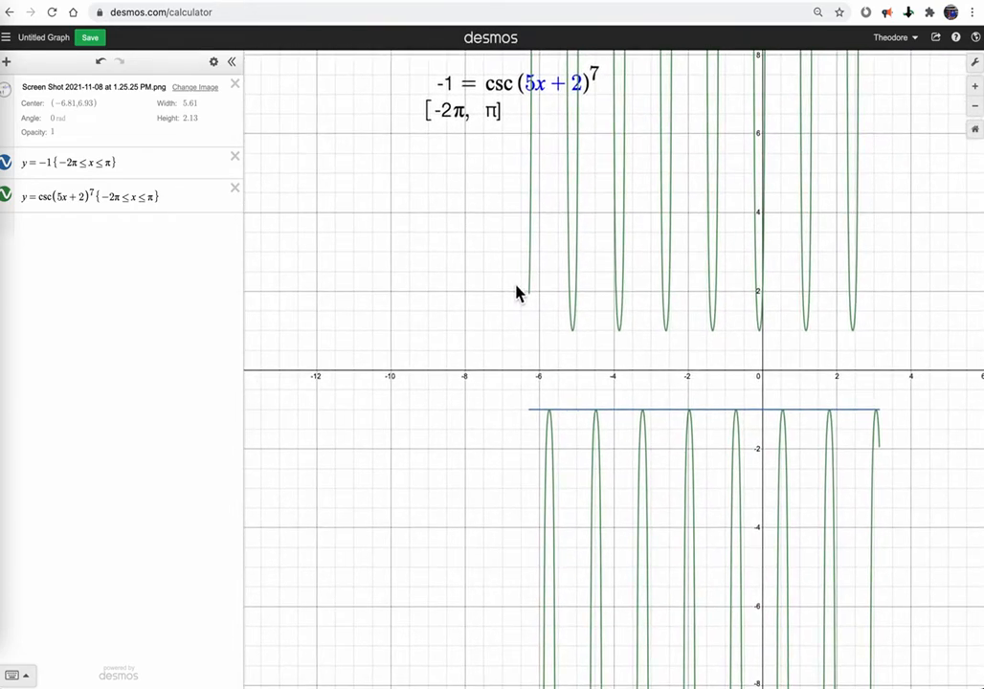
click(500, 99)
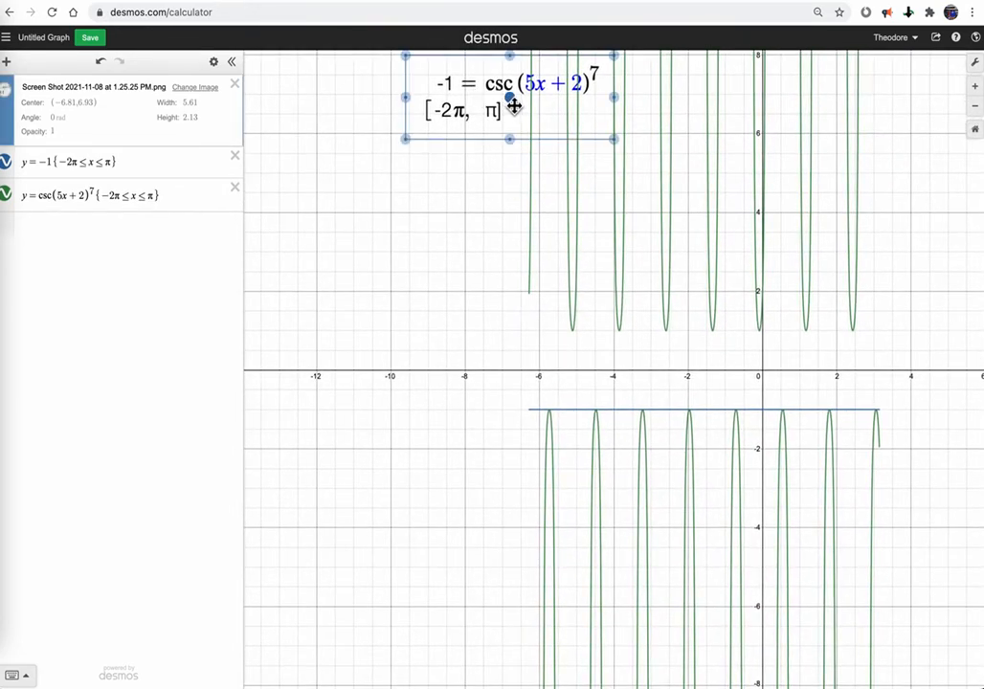
drag(512, 103, 436, 322)
drag(424, 371, 380, 457)
click(437, 251)
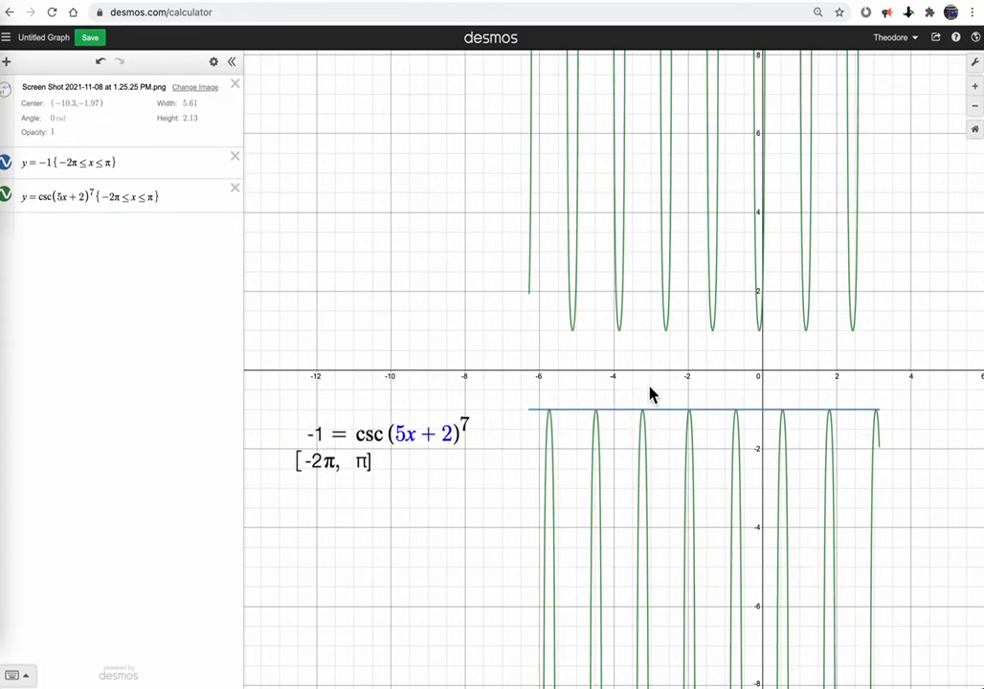
Label the coordinates of every intersection between y=−1 and the restricted cosecant curve.
drag(650, 395, 650, 92)
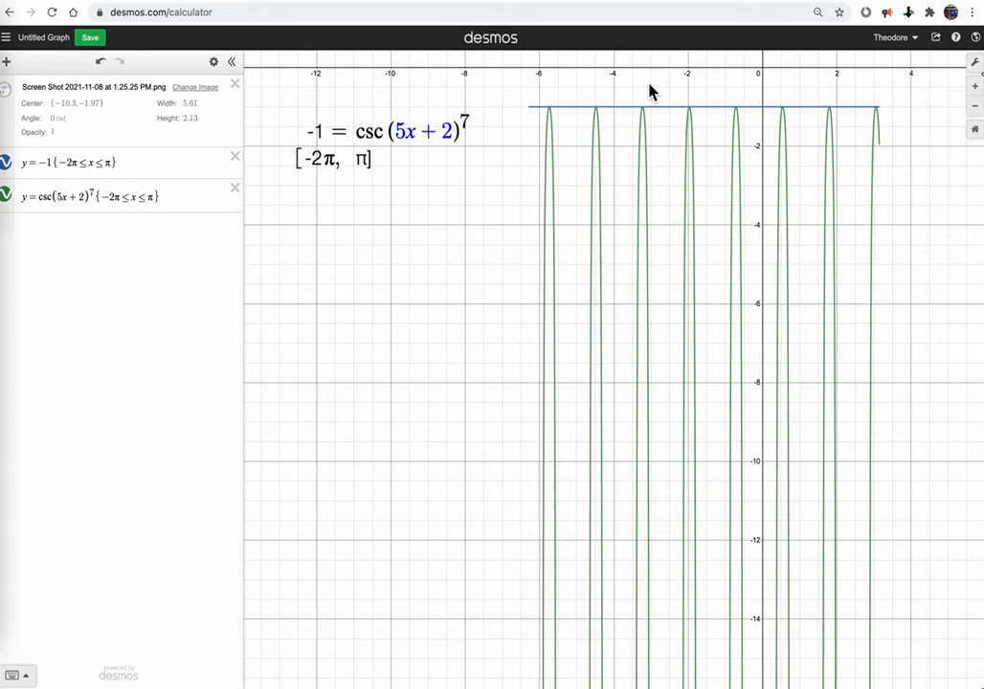
click(553, 113)
click(599, 115)
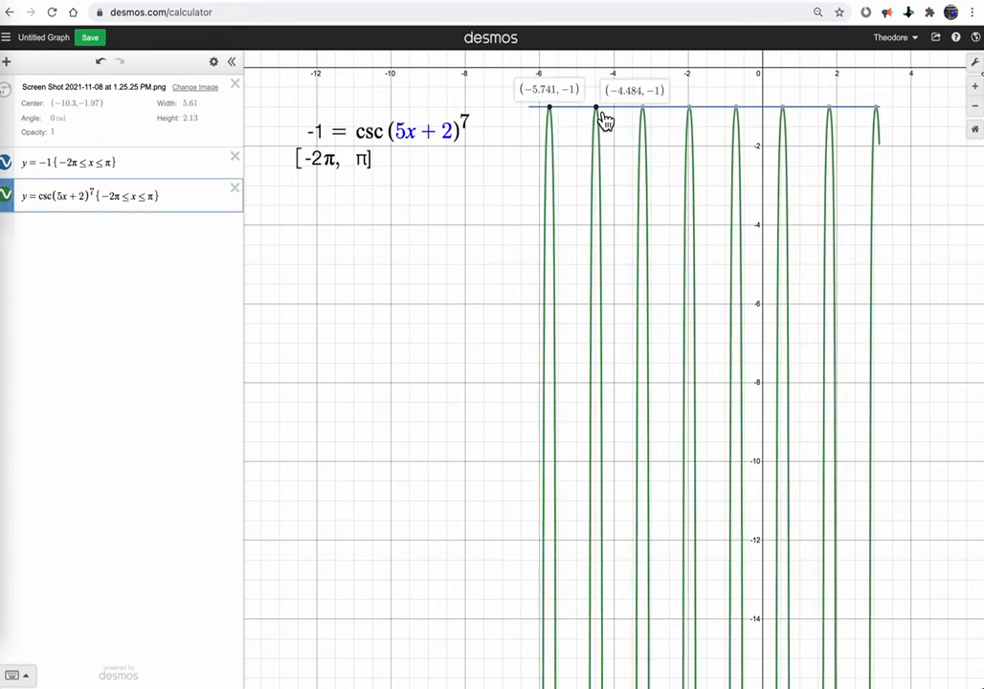
click(655, 121)
click(693, 118)
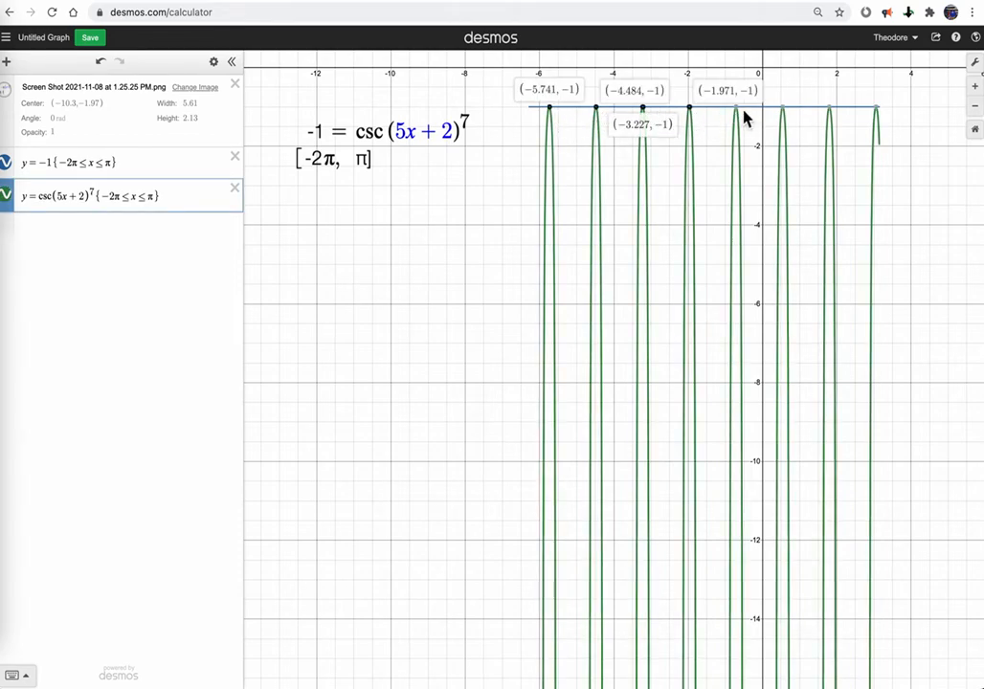
click(739, 117)
click(785, 117)
click(835, 121)
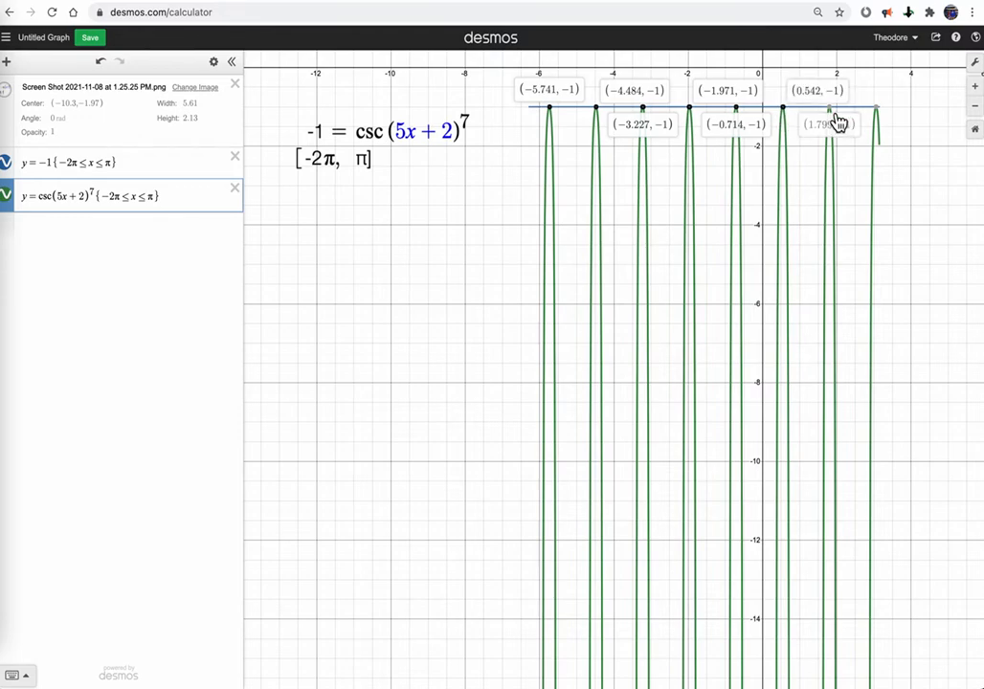
mouse_move(883, 119)
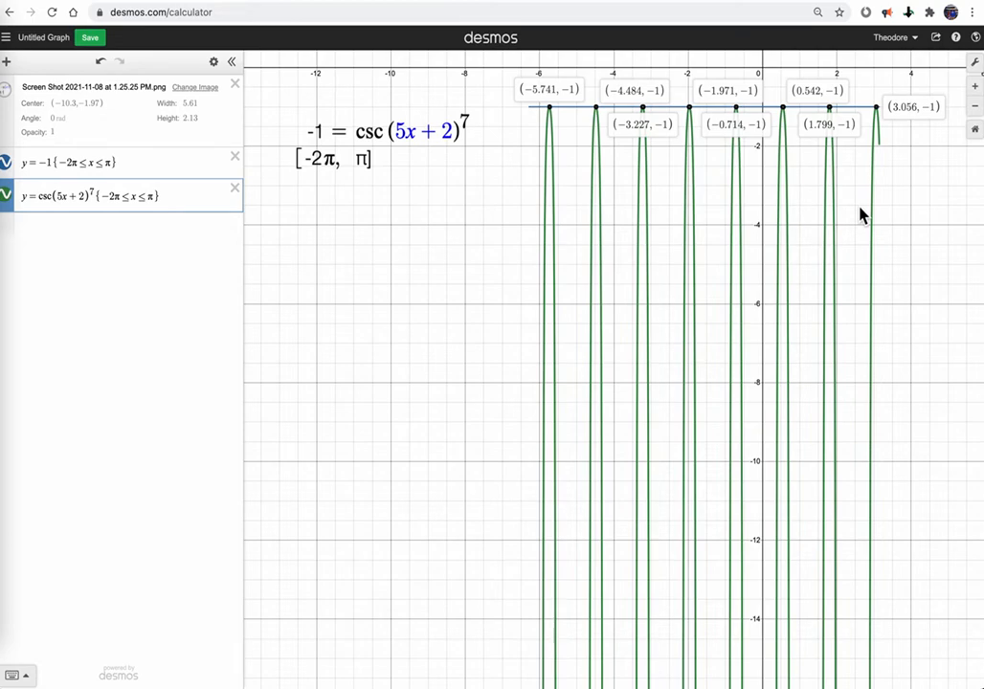
Capture a screenshot of the graph region containing all the labelled intersections along y=−1.
key(super+shift+4)
drag(502, 69, 946, 150)
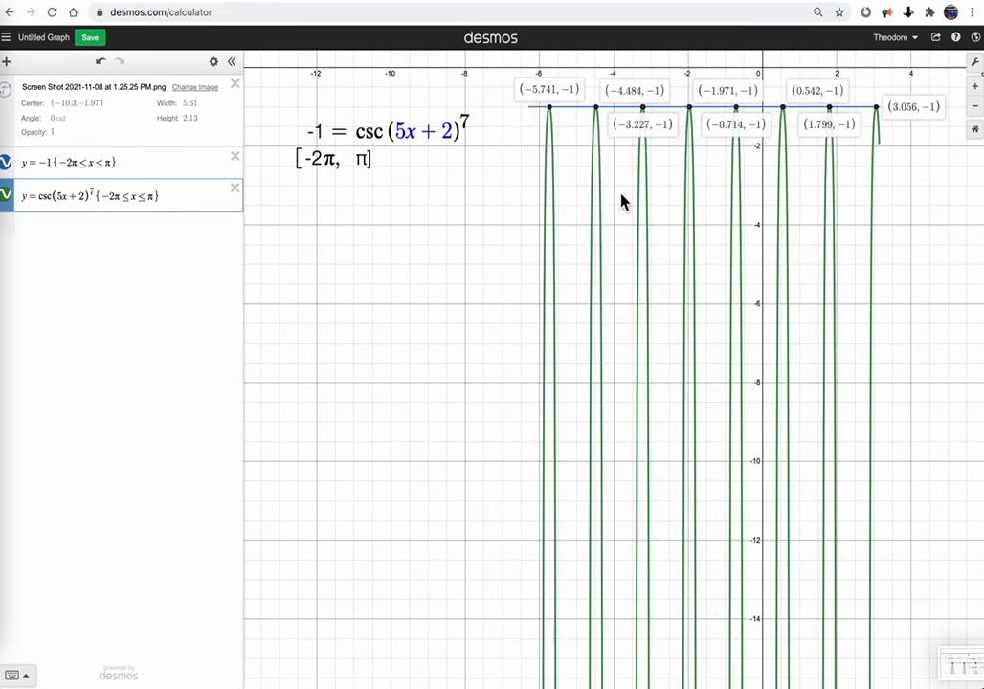
click(499, 238)
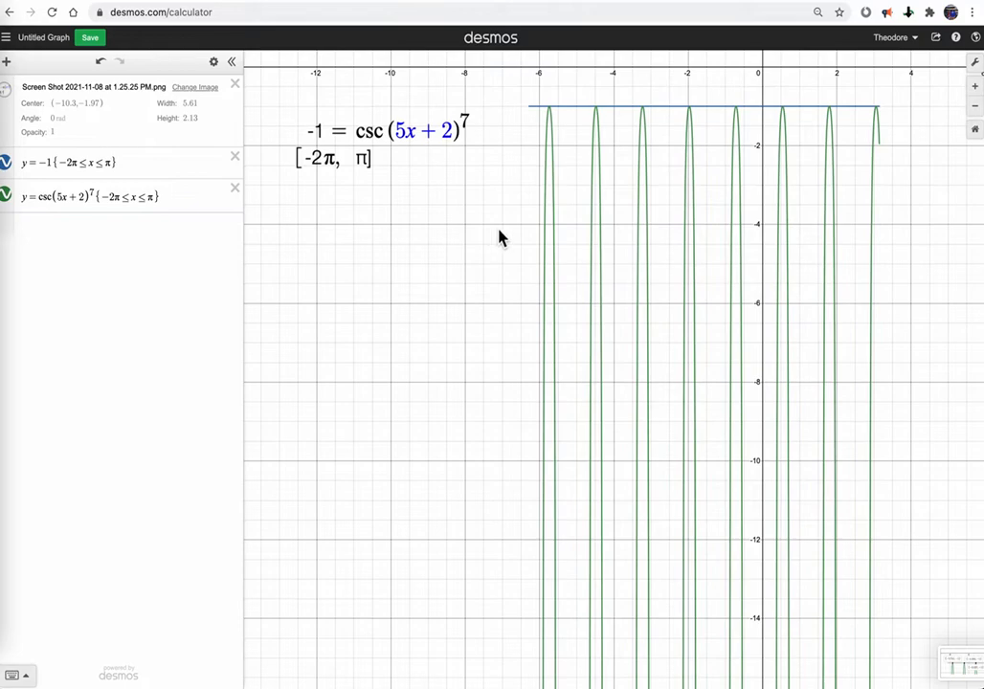
click(551, 109)
click(597, 109)
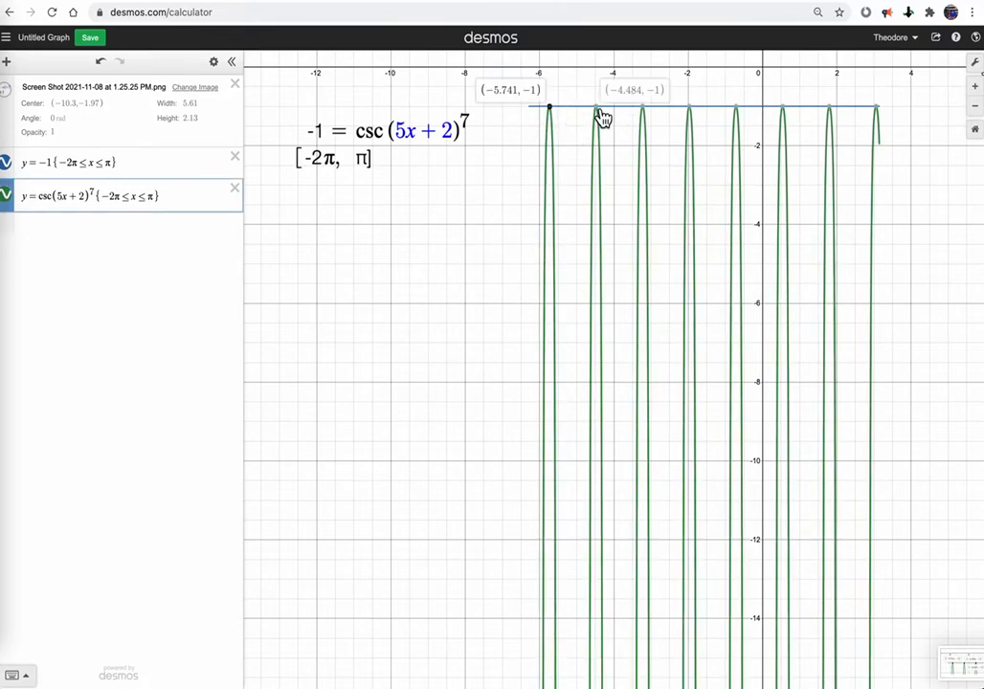
click(886, 321)
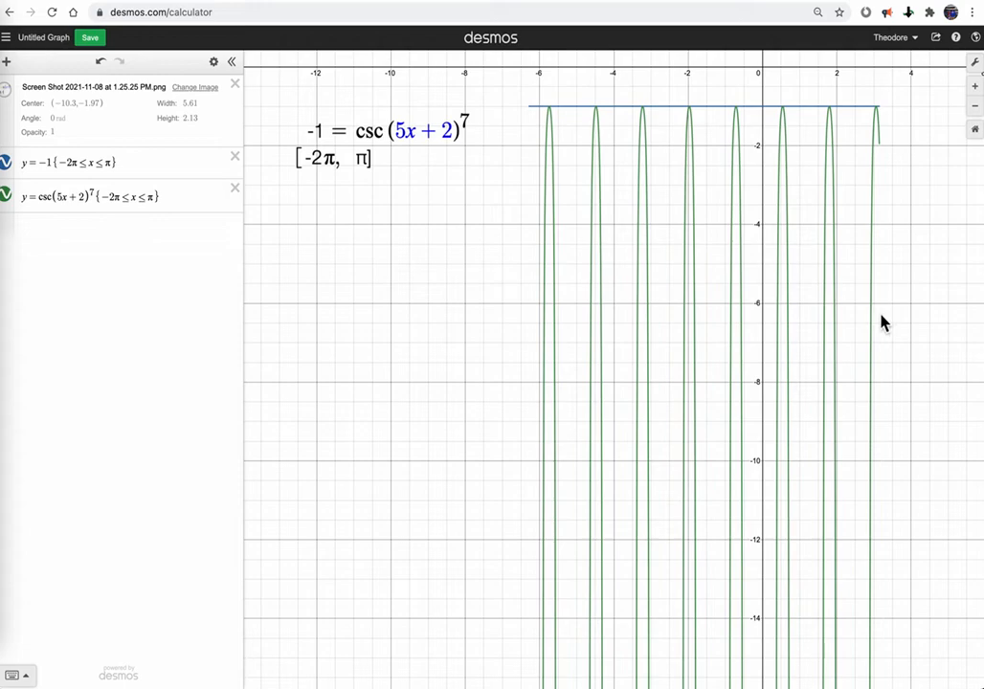
Insert the image Screen Shot 2021-11-08 at 1.27.36 PM from the Screen Shots folder into the graph.
click(6, 60)
click(47, 180)
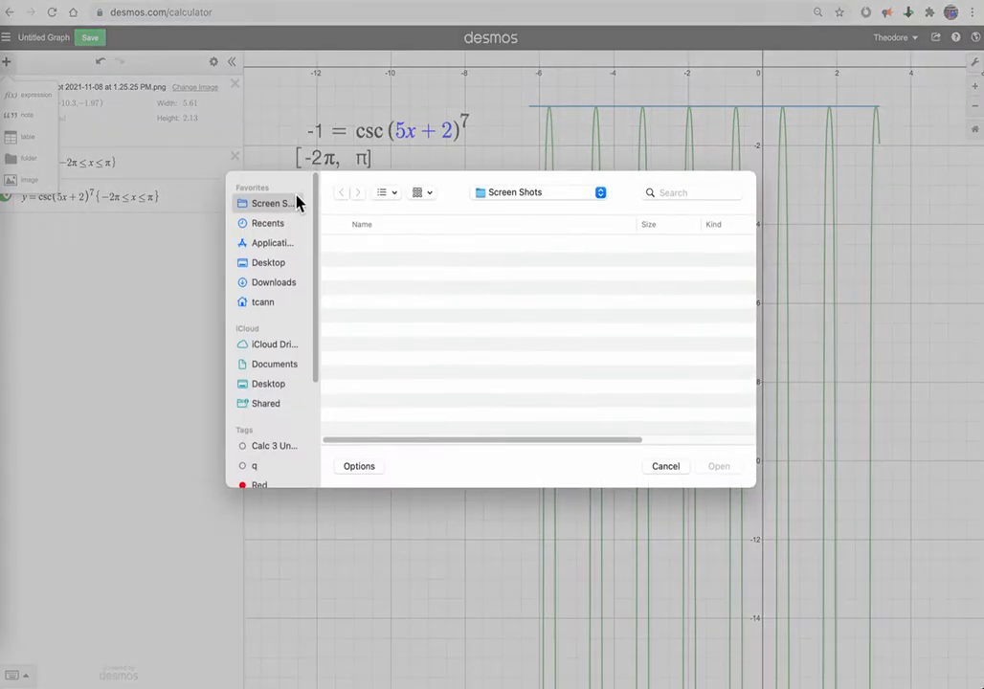
click(395, 247)
click(730, 467)
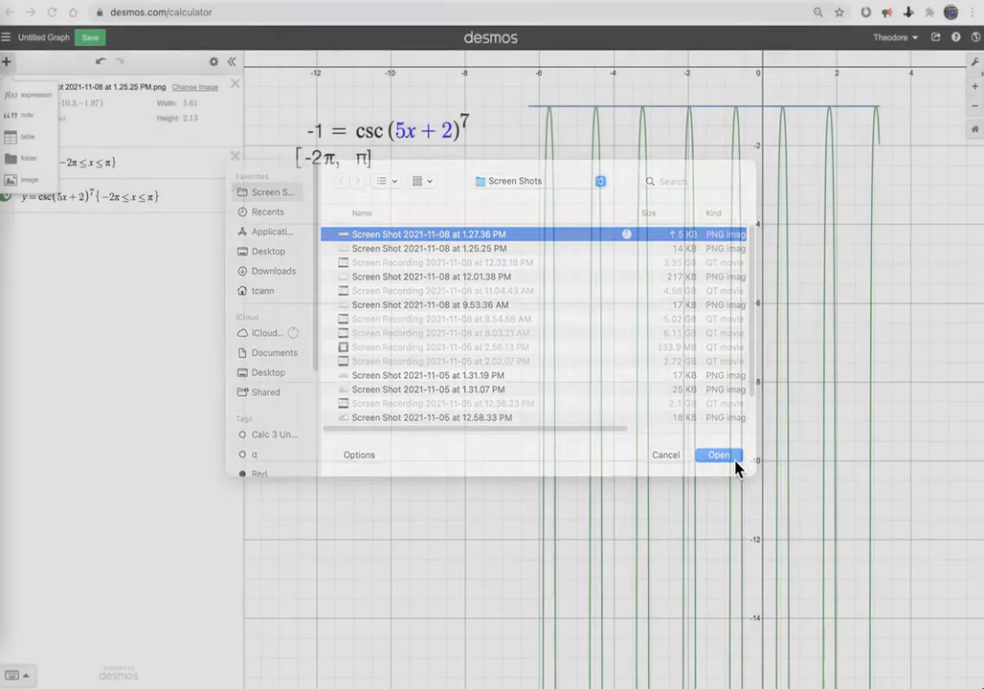
Shrink the intersections screenshot to about 7.46 wide and place it below the equation image, centred near (−9.92, −3.68).
click(758, 76)
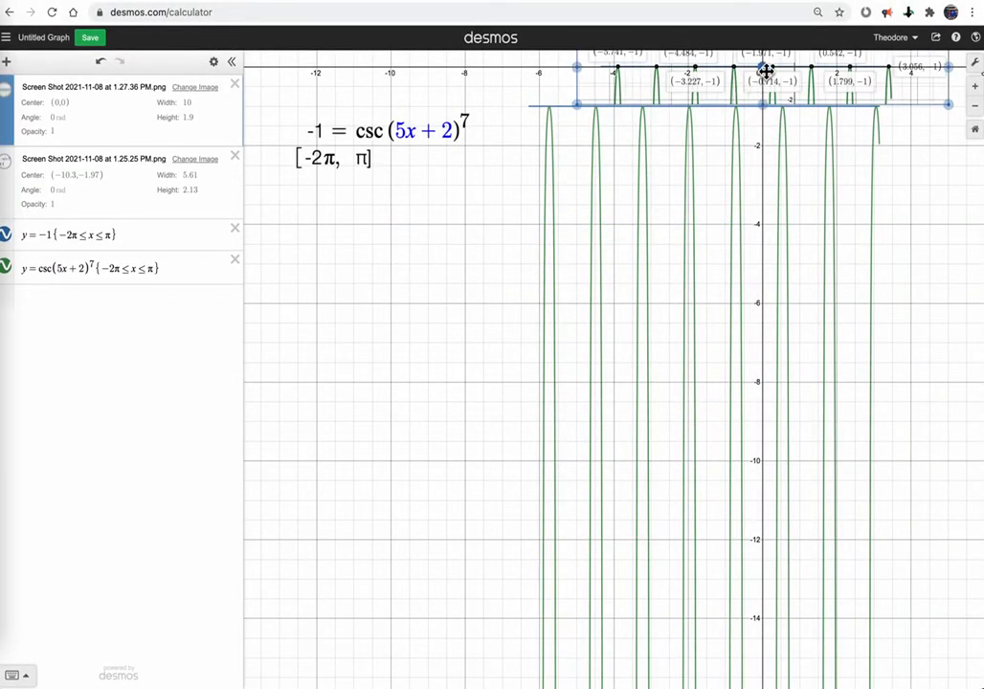
drag(763, 70, 427, 222)
drag(609, 258, 542, 245)
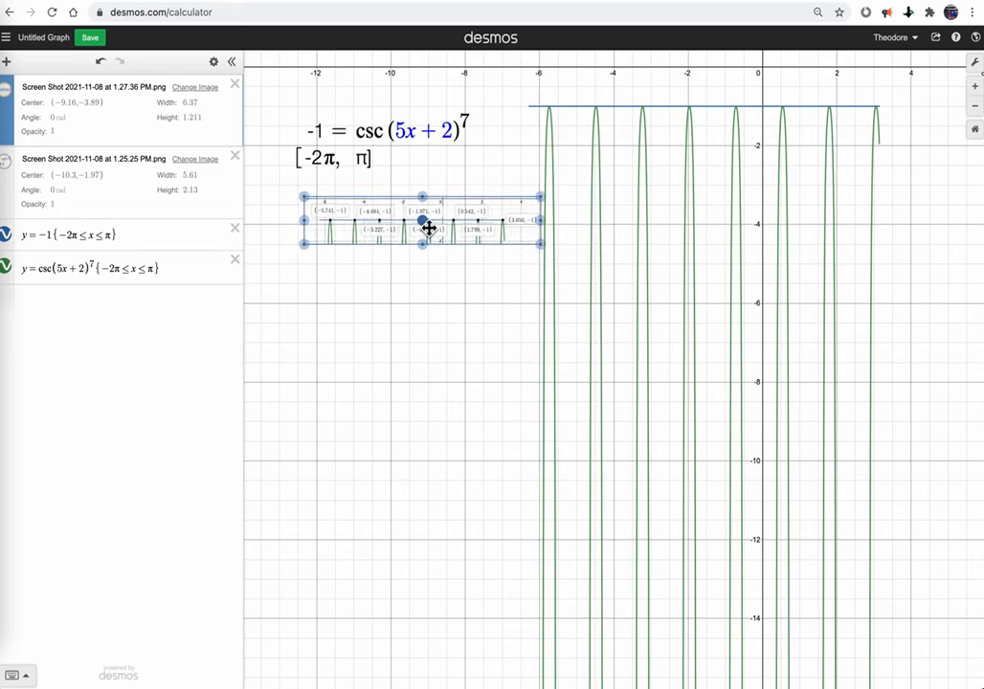
drag(428, 226, 400, 218)
drag(514, 239, 534, 251)
click(439, 301)
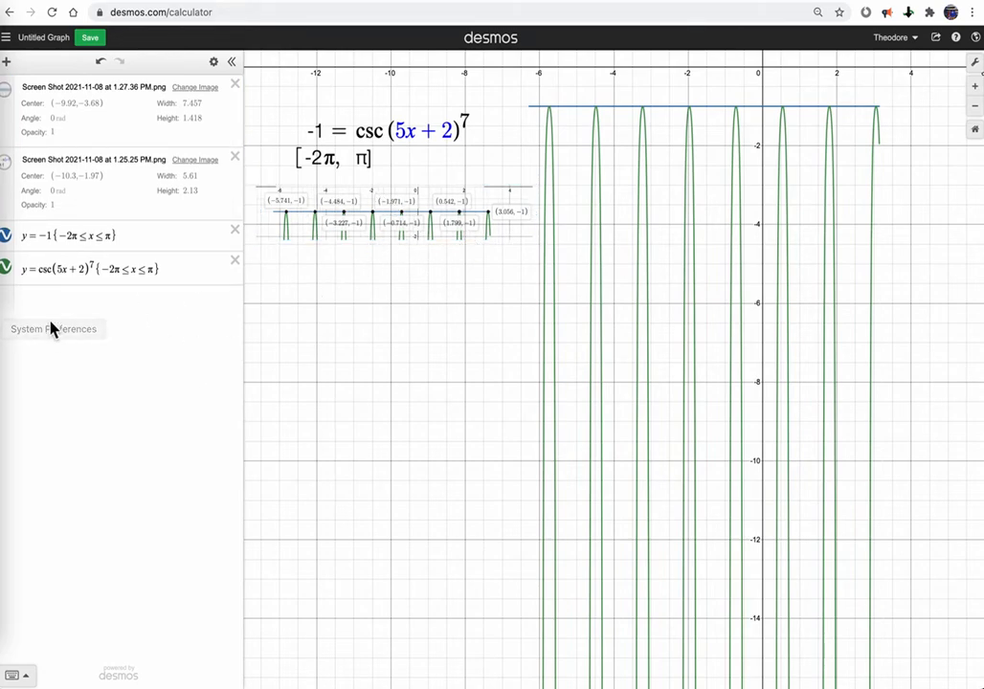
Add the first intersection as the point (−5.741,−1) below the cosecant expression and show its coordinate label.
click(110, 322)
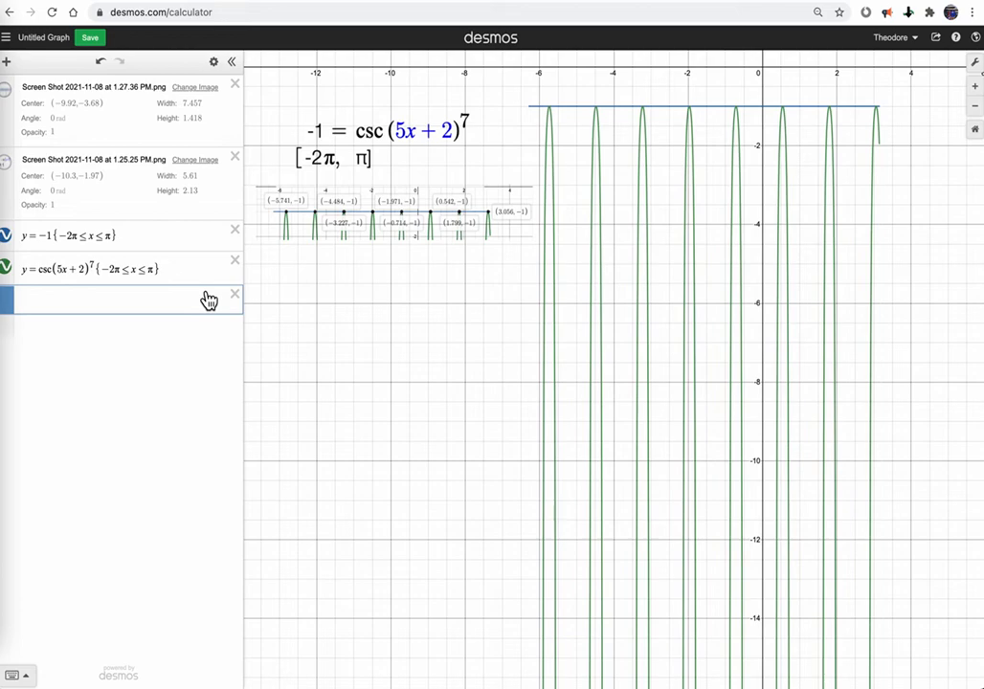
text(()
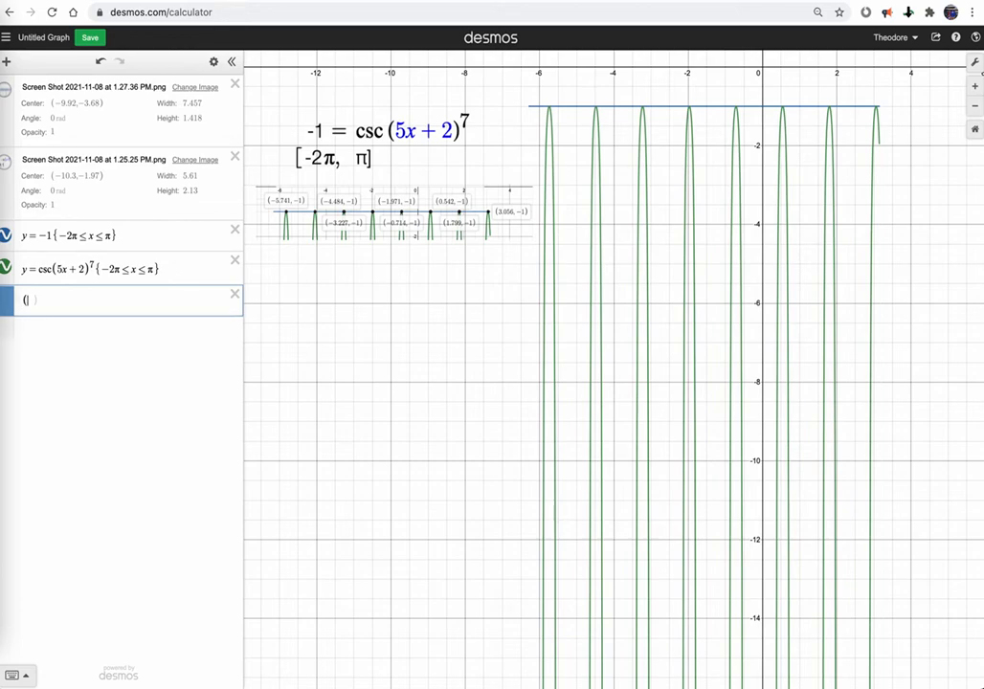
text(-5)
text(.741)
text(,-)
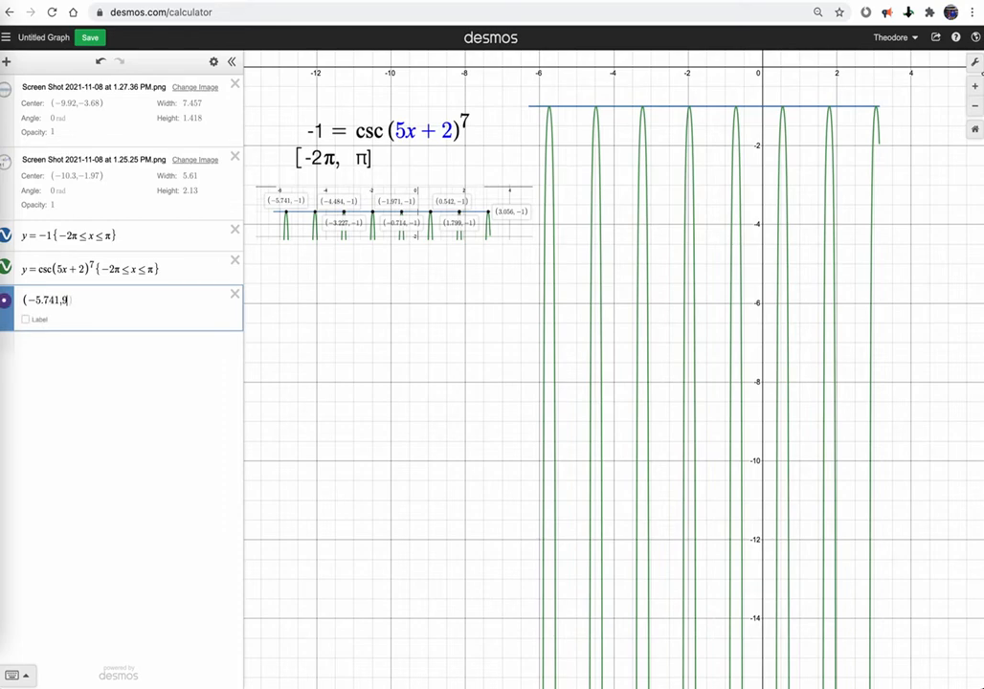
text(1)
key(ctrl+a)
key(Right)
mouse_move(88, 301)
mouse_down()
mouse_move(66, 303)
mouse_move(80, 303)
mouse_up()
click(85, 302)
click(92, 344)
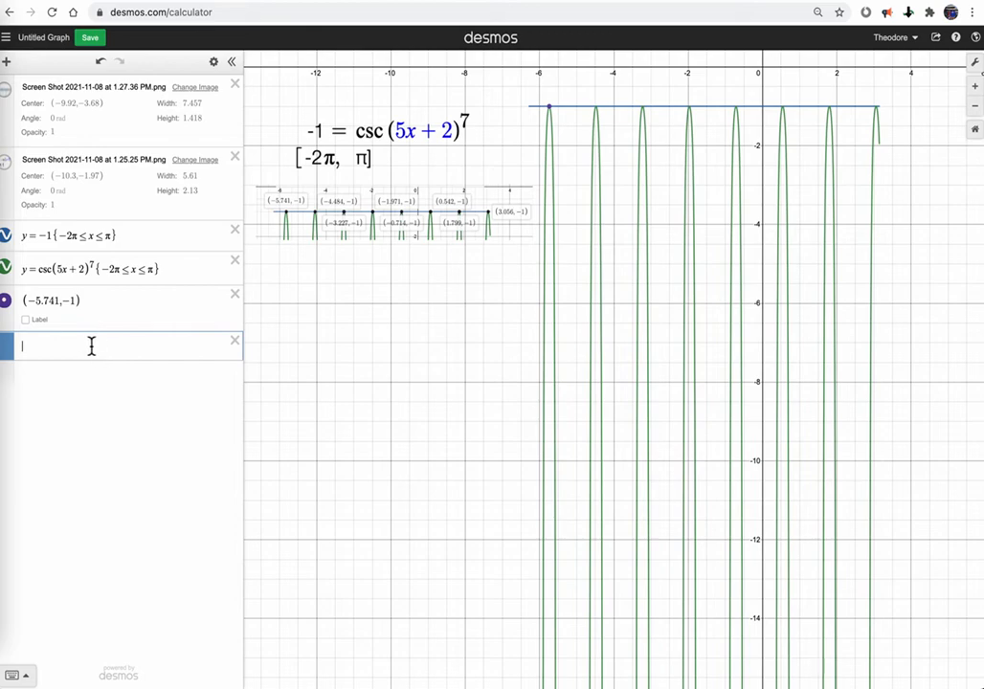
click(27, 320)
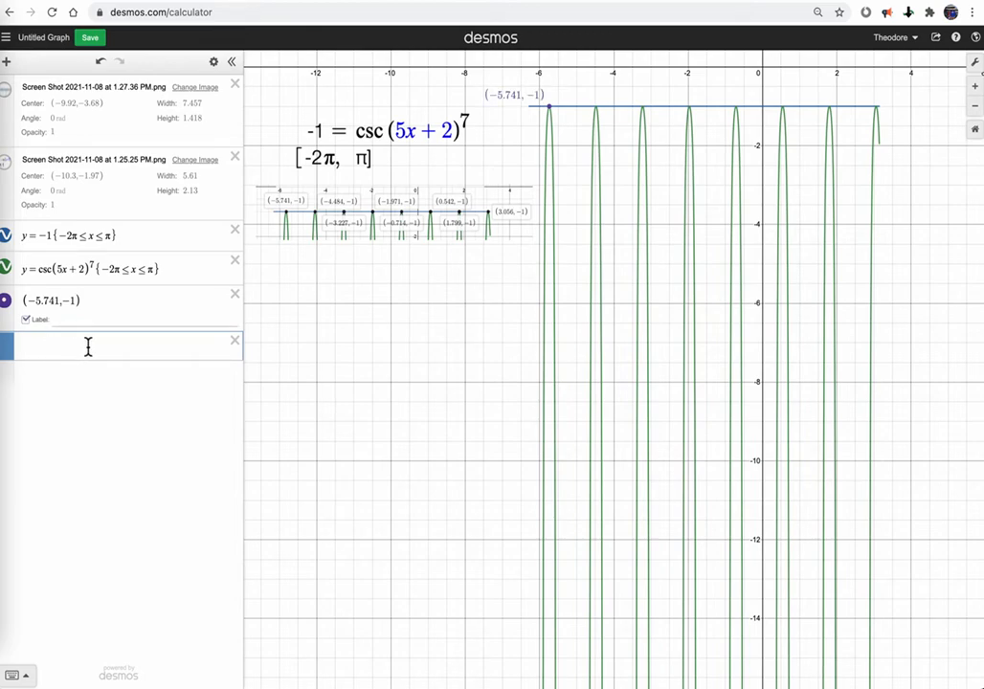
Add the second intersection as the point (−4.484,−1) and show its coordinate label.
text(()
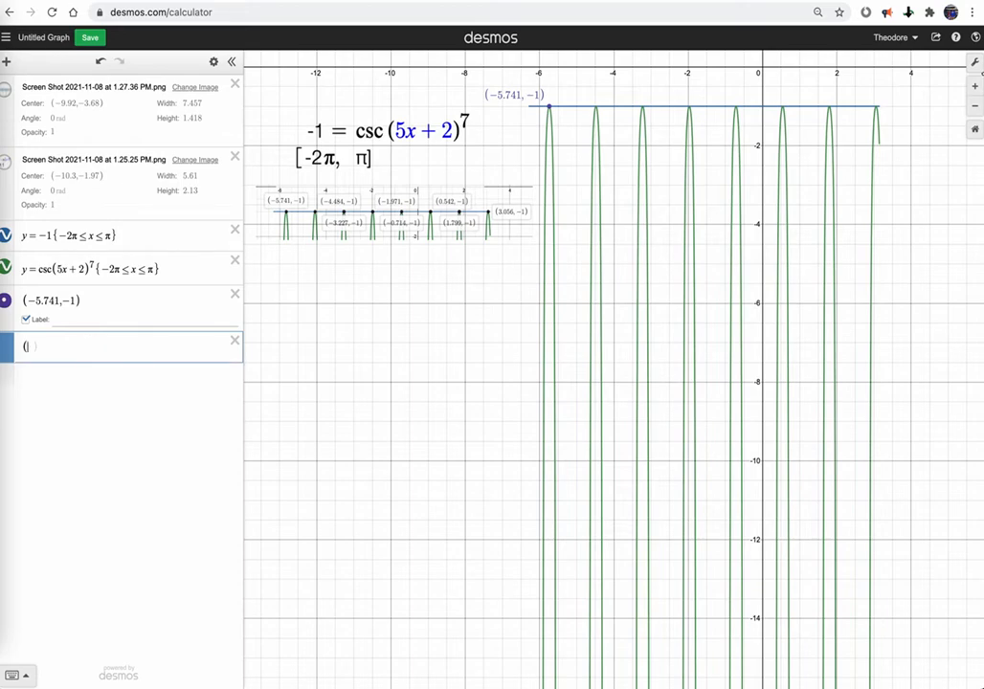
text(-4.484,-1)
key(BackSpace)
key(BackSpace)
key(BackSpace)
text(,-1)
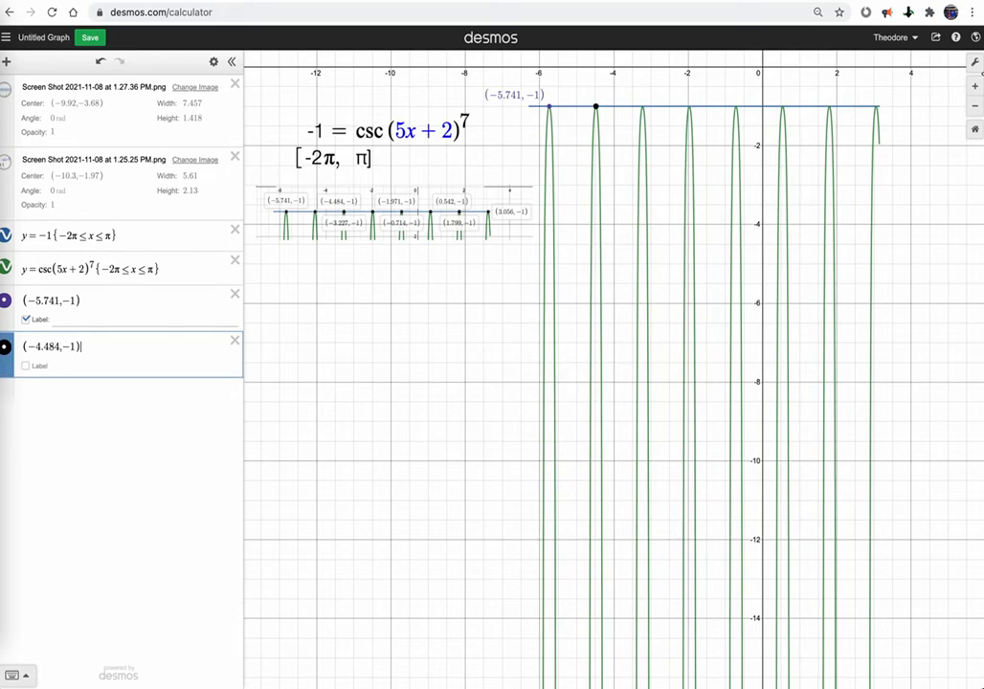
click(26, 365)
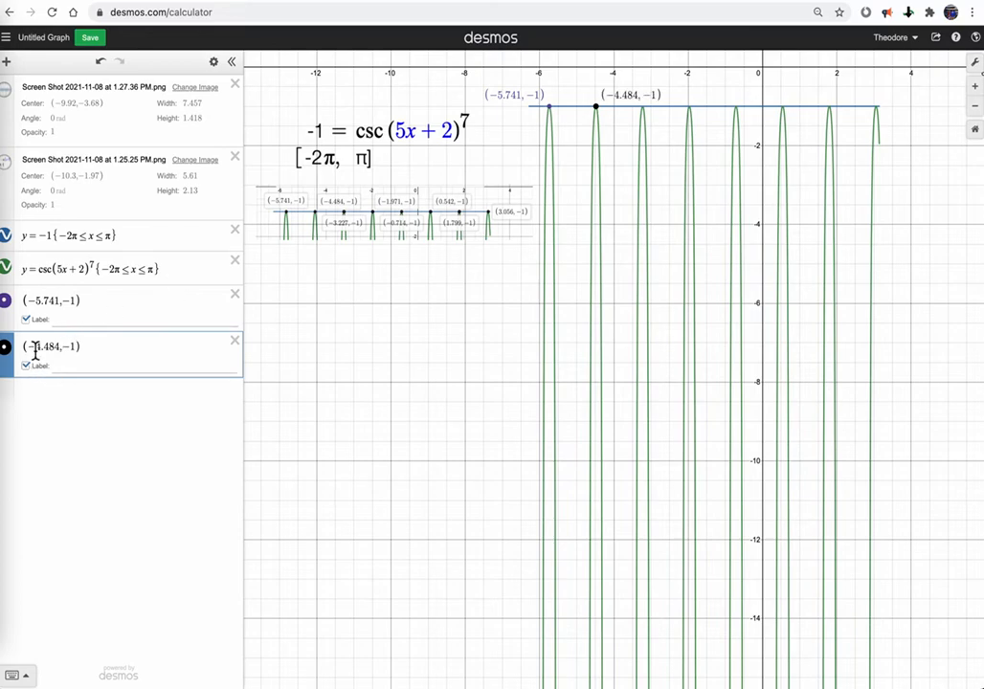
Add the third intersection as the point (−3.227,−1) in a new expression and show its coordinate label.
click(120, 416)
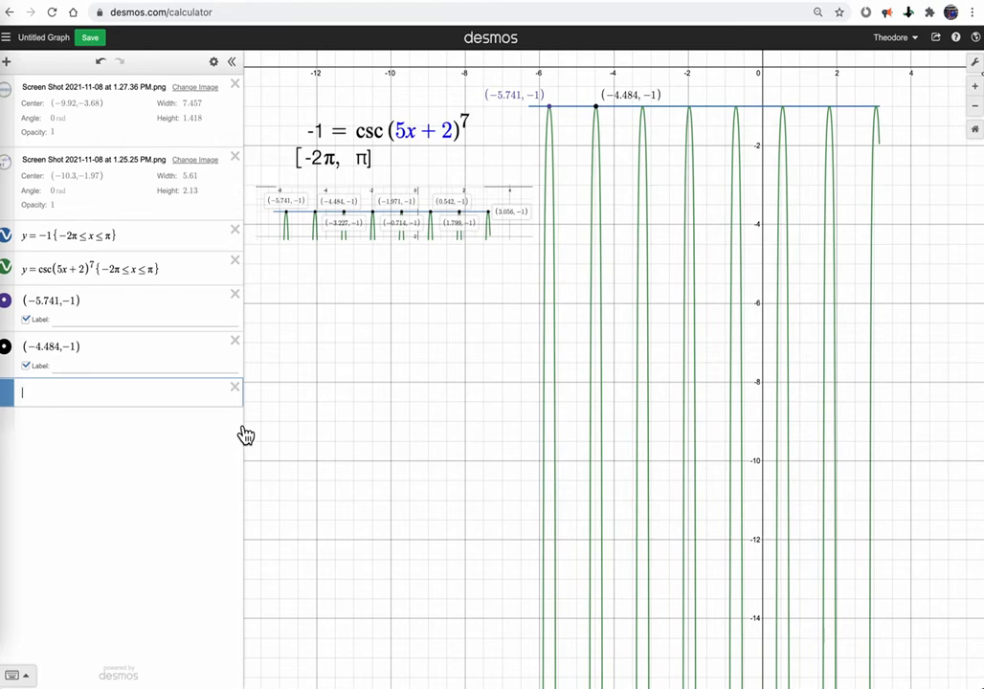
text((-3.227)
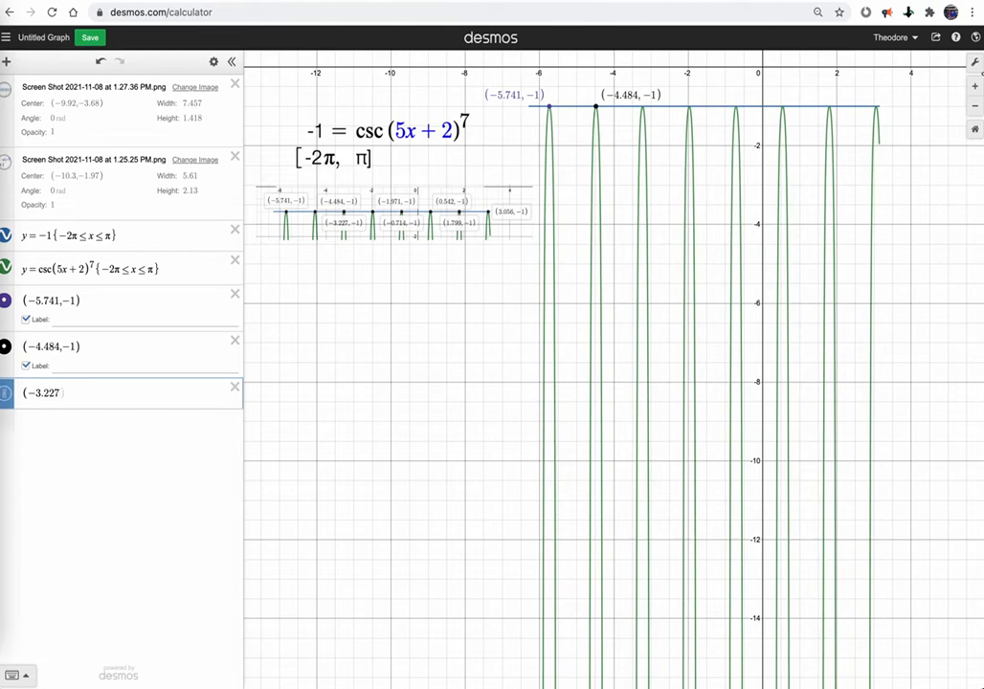
text(,-1)
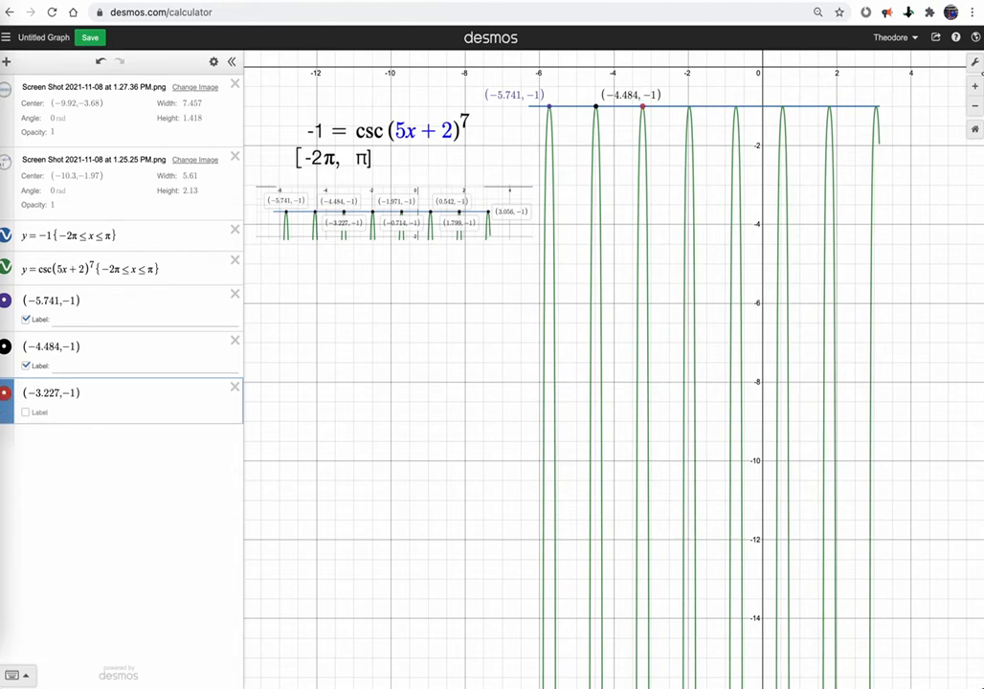
click(29, 416)
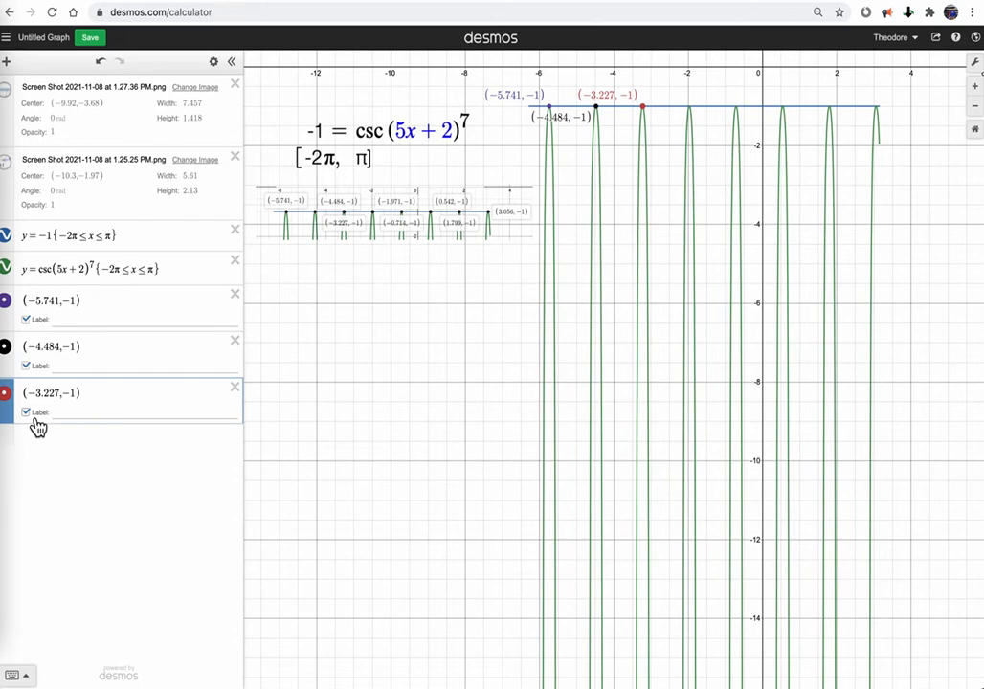
Add the fourth intersection as the point (−1.971,−1) in a new expression and show its coordinate label.
click(97, 447)
text(()
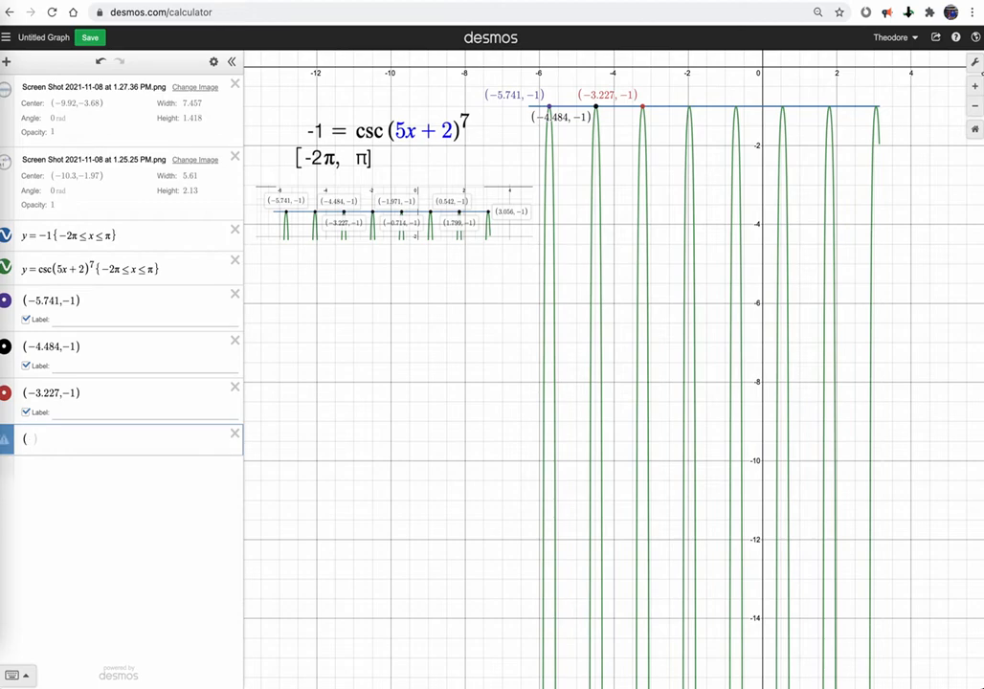
text(-1.971,-1)
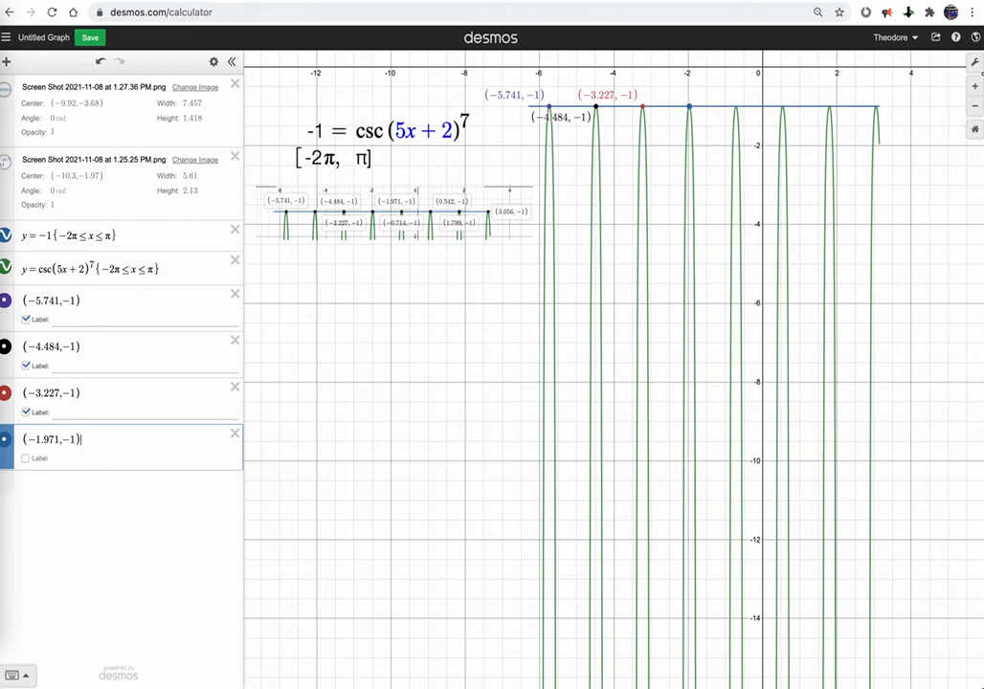
click(26, 459)
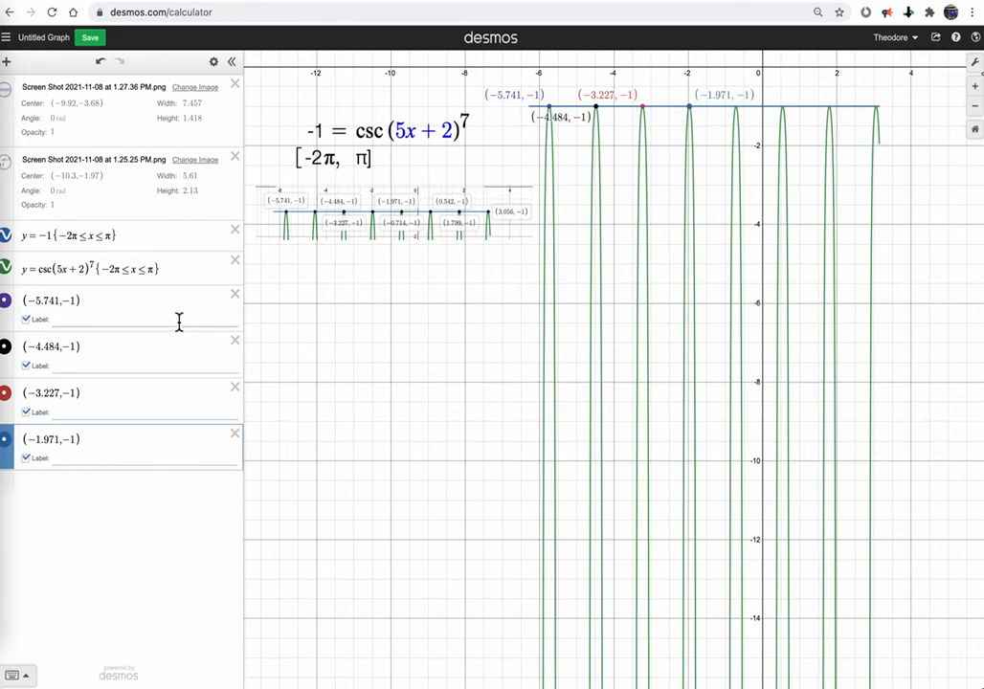
Add the fifth intersection as the point (−.714,−1) in a new expression and show its coordinate label.
click(128, 486)
text((-)
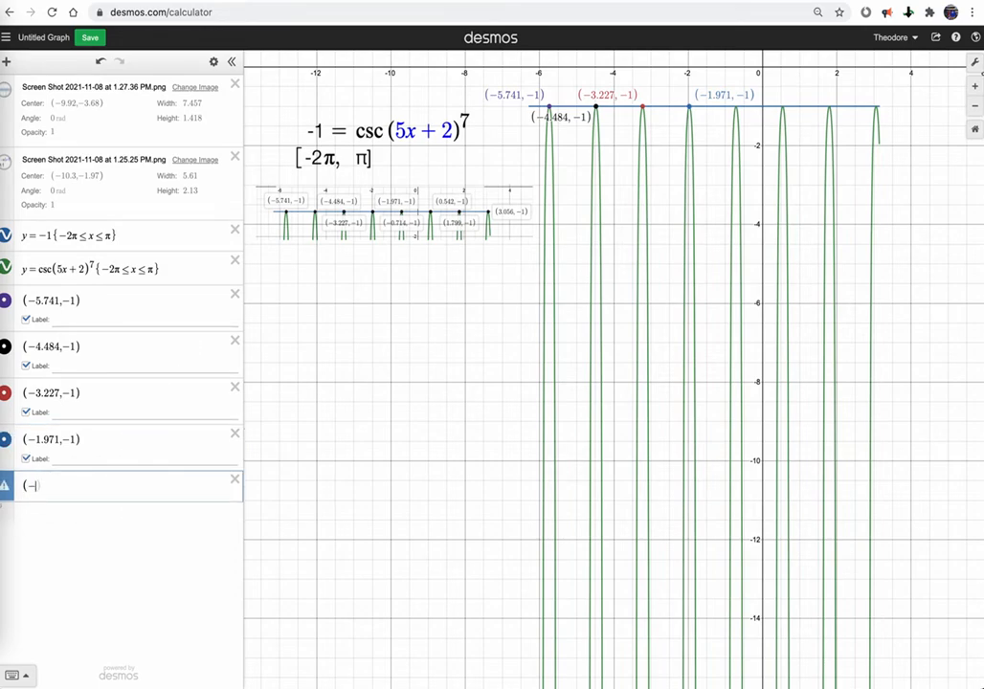
text(.714,-1)
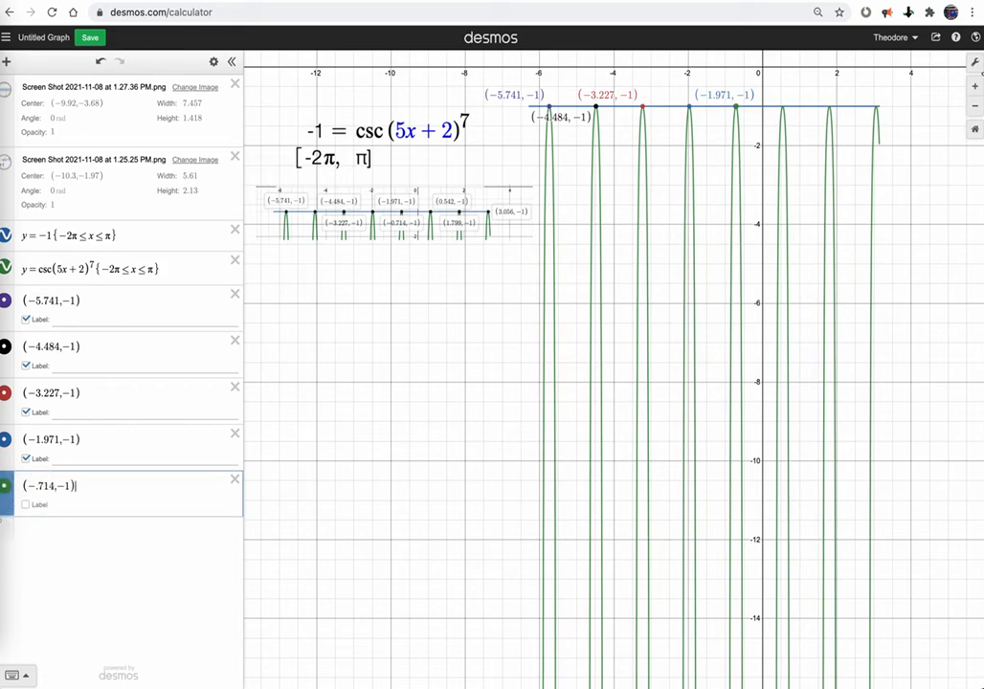
click(29, 508)
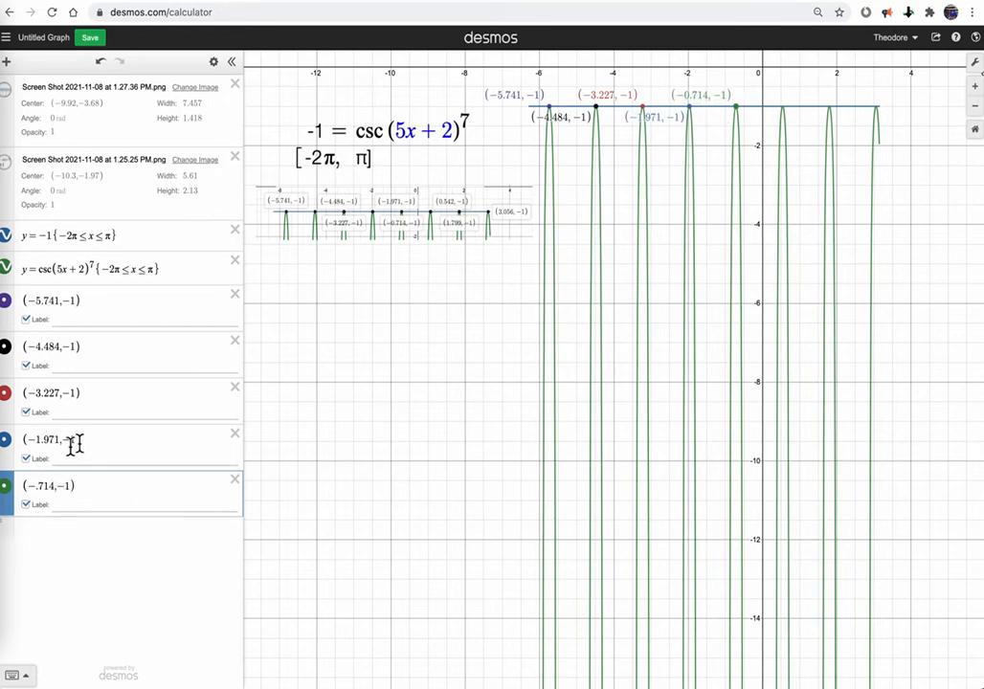
Add the sixth intersection as the point (.542,−1) in a new expression and show its coordinate label.
click(103, 538)
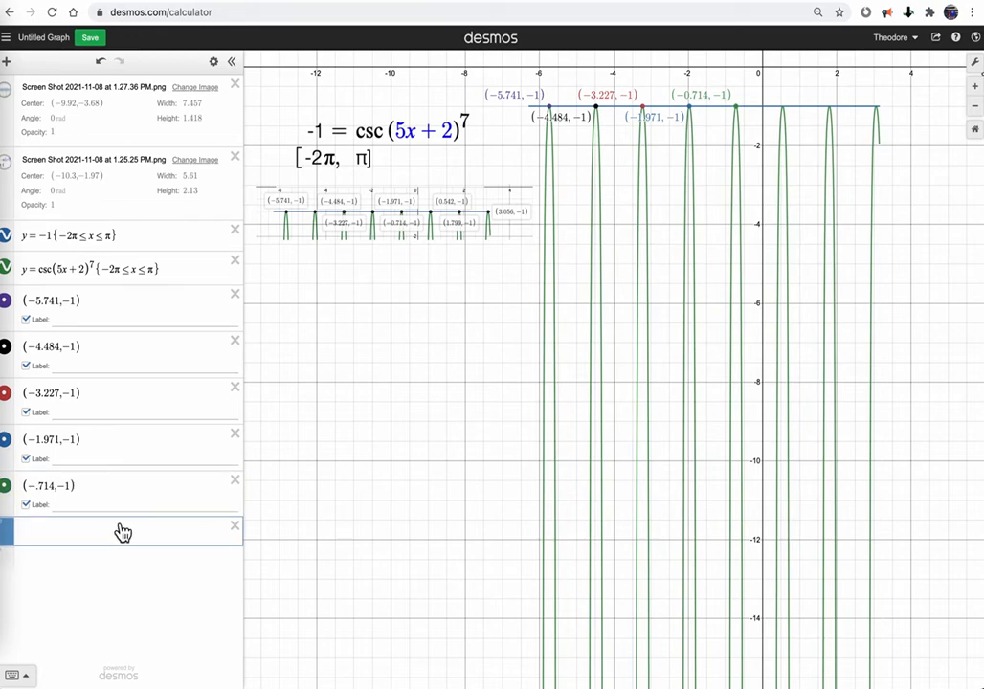
text(()
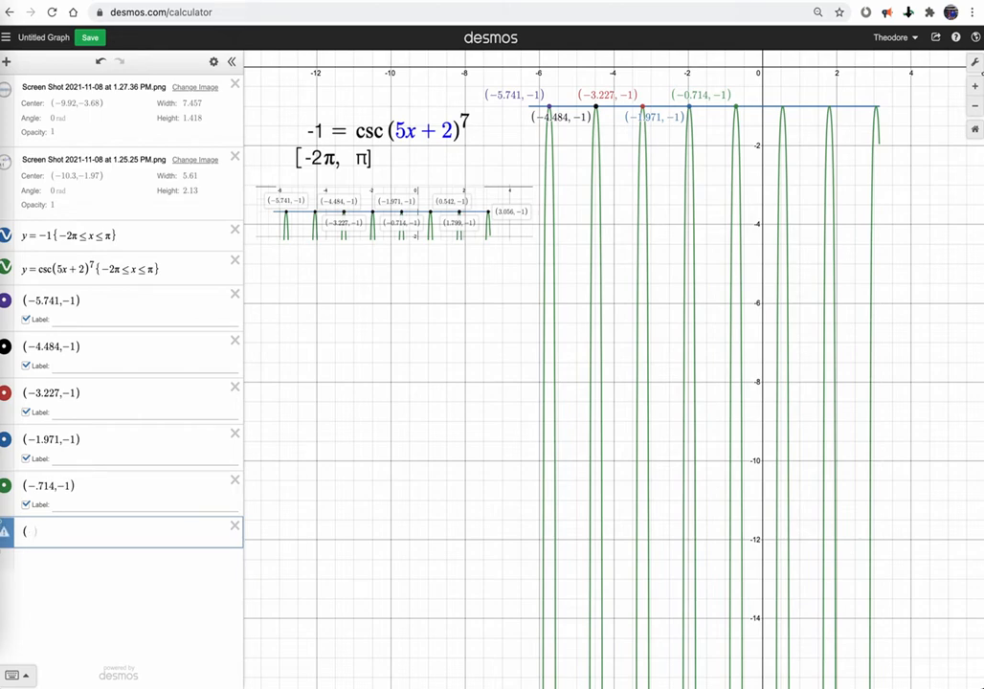
text(.542)
text(,-1))
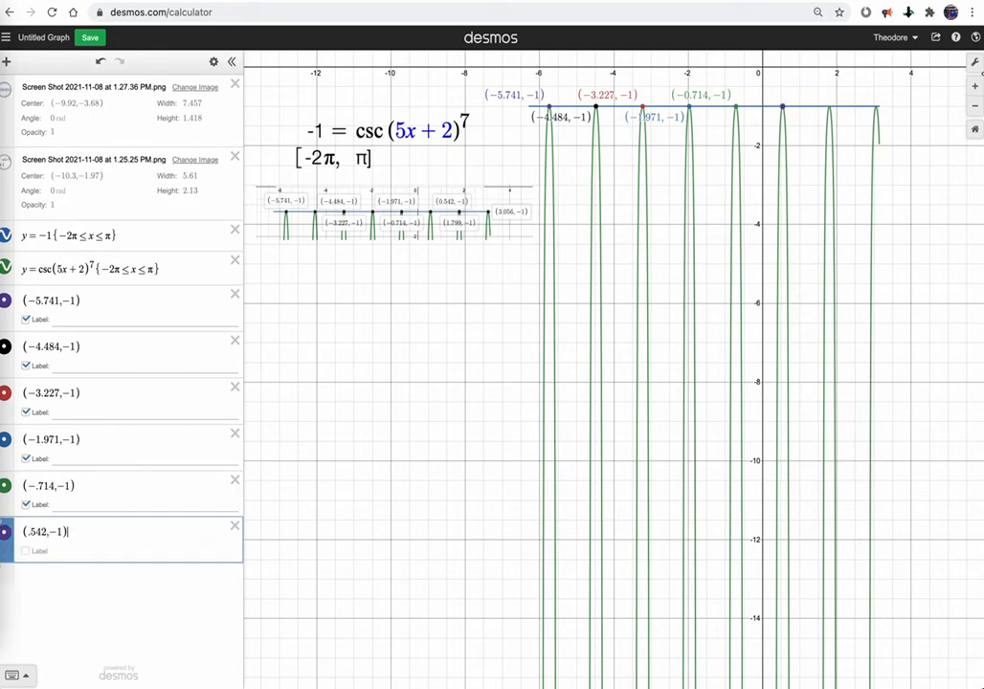
click(37, 560)
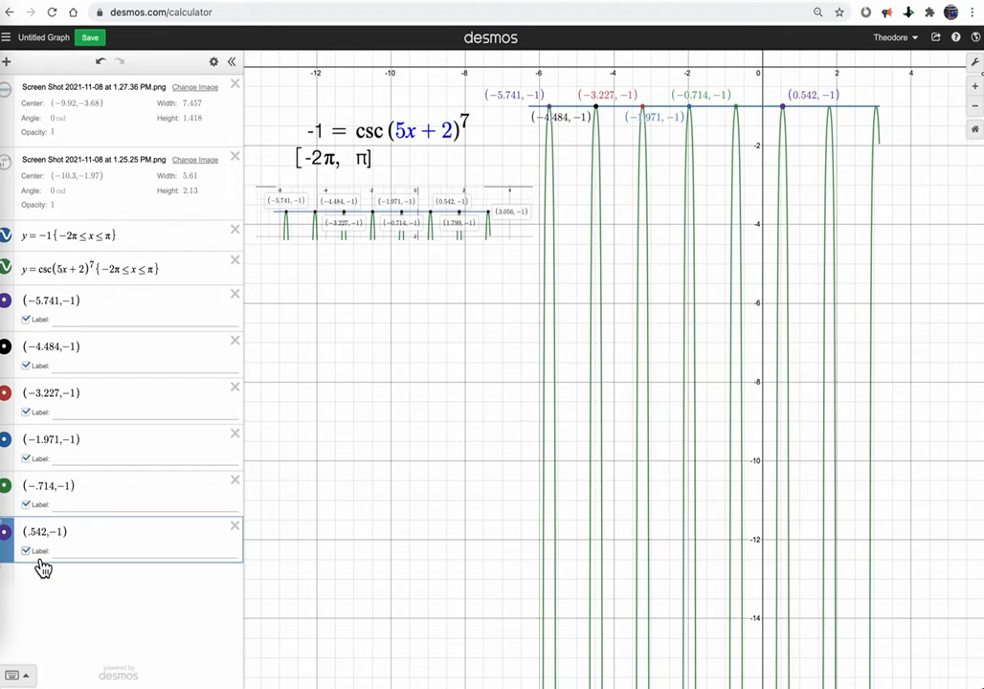
Add the seventh intersection as the point (1.799,−1) in a new expression and show its coordinate label.
key(Return)
text((1)
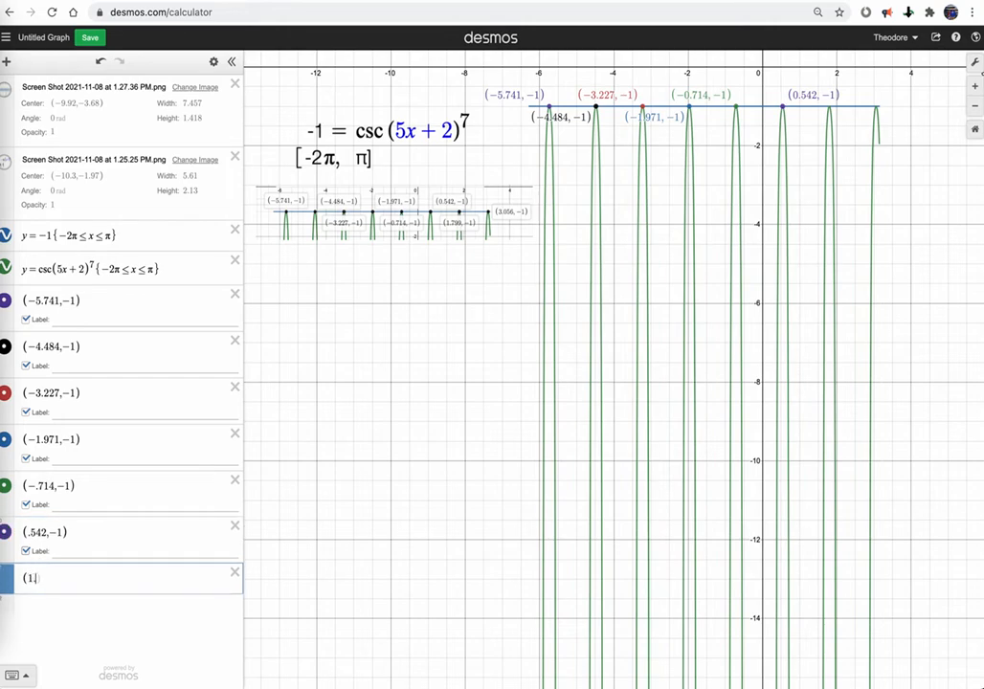
text(.799,-1)
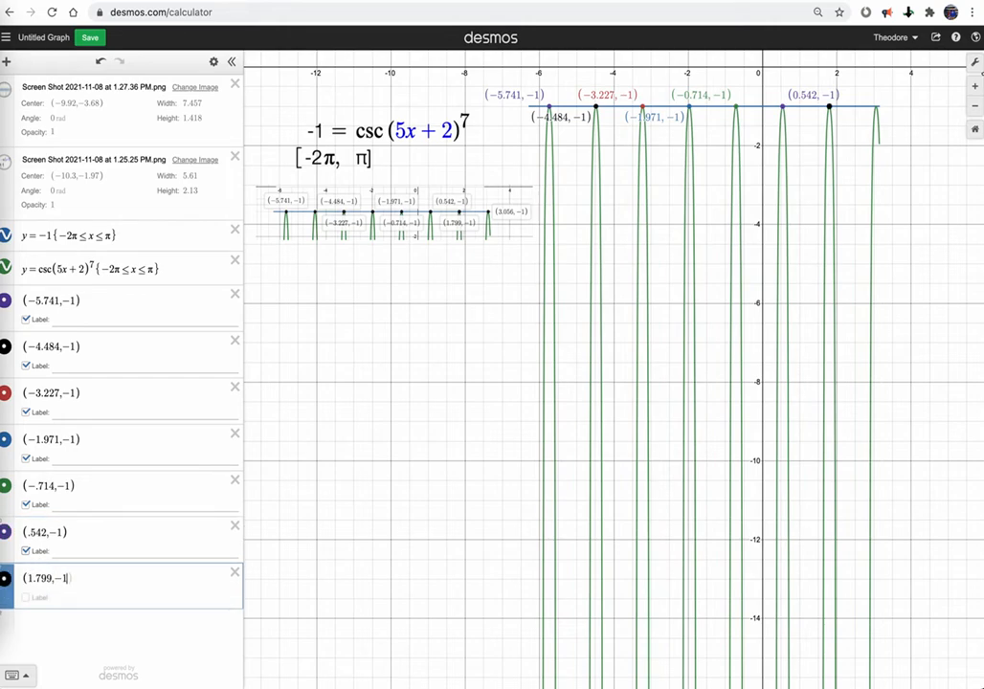
click(38, 601)
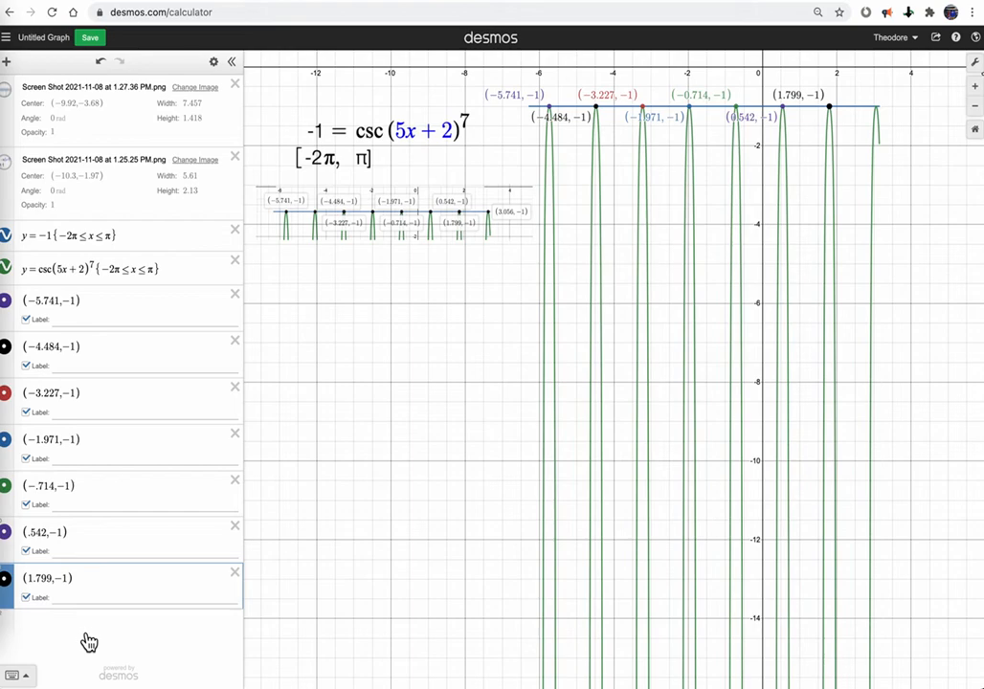
Add the eighth intersection as the point (3.057,−1) in a new expression and show its coordinate label.
click(88, 636)
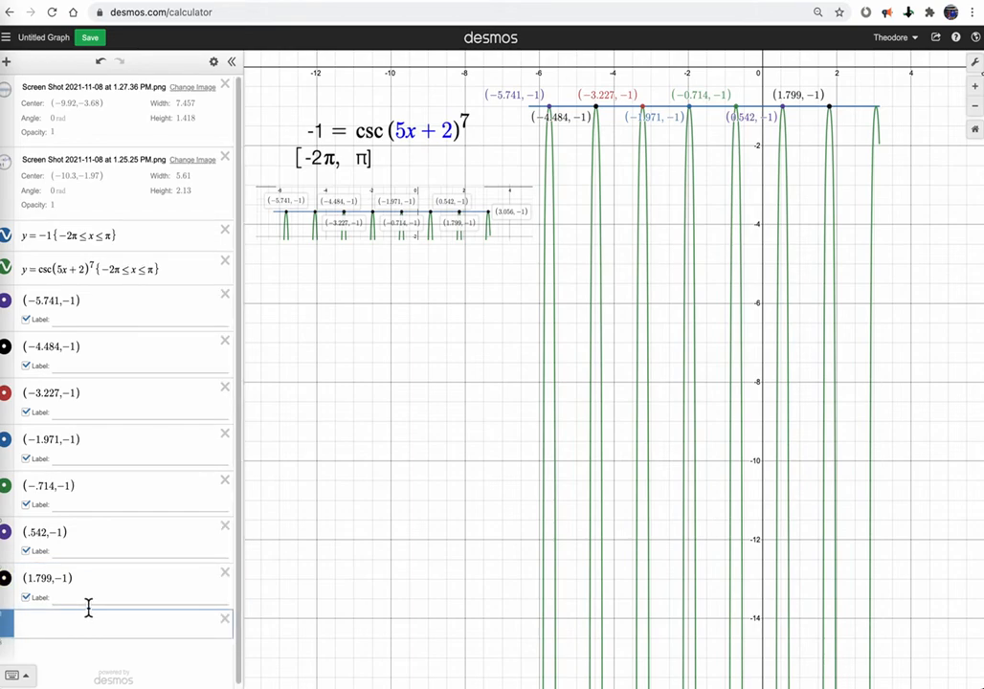
text((3.05)
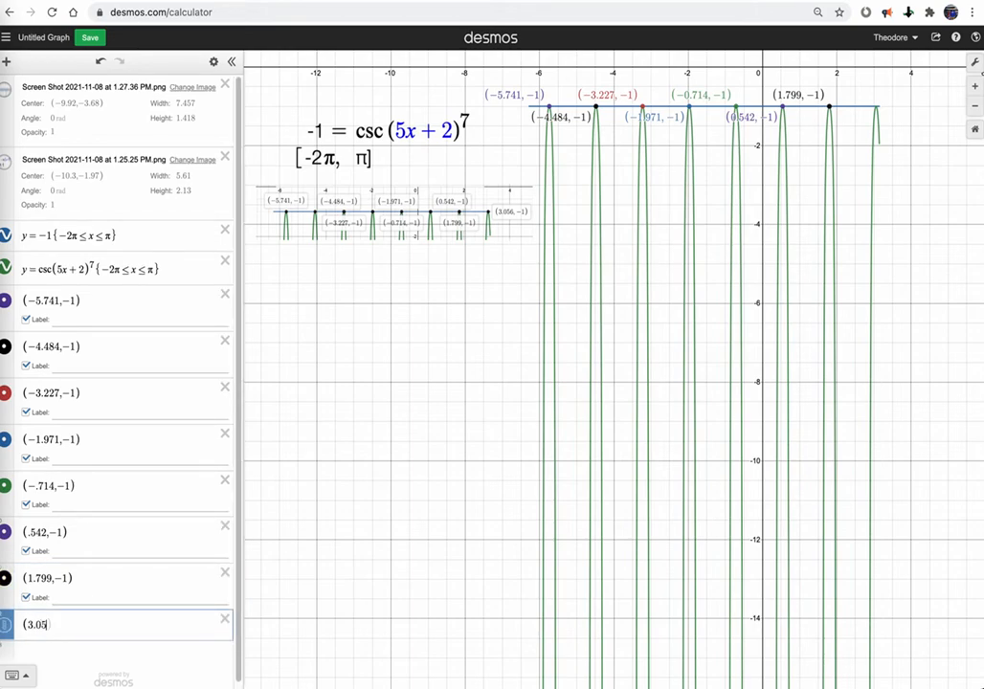
text(7,-1)
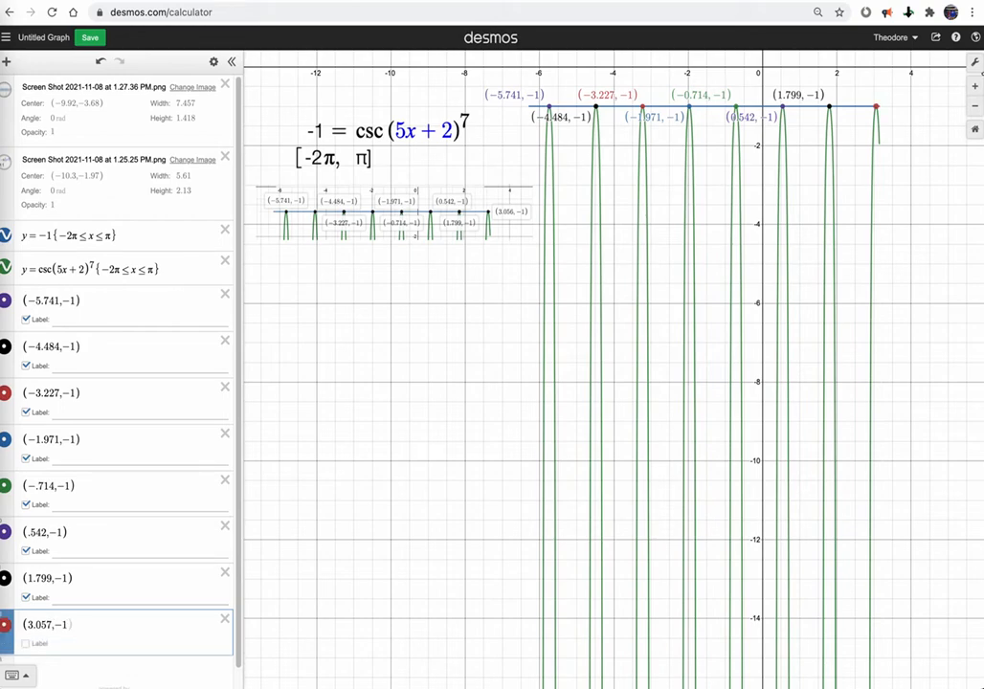
text())
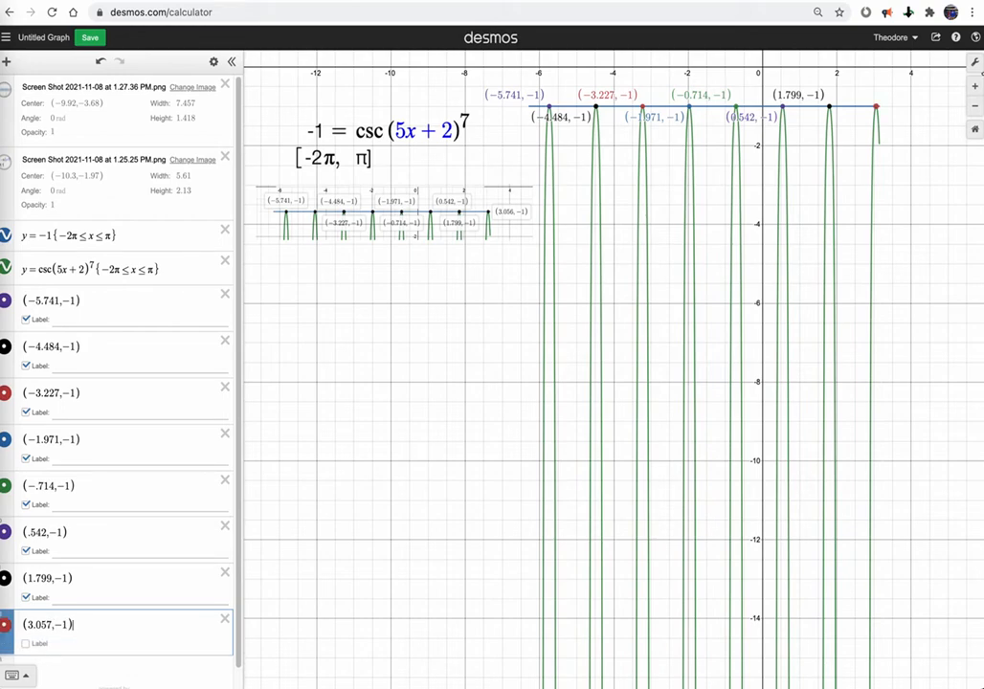
click(32, 646)
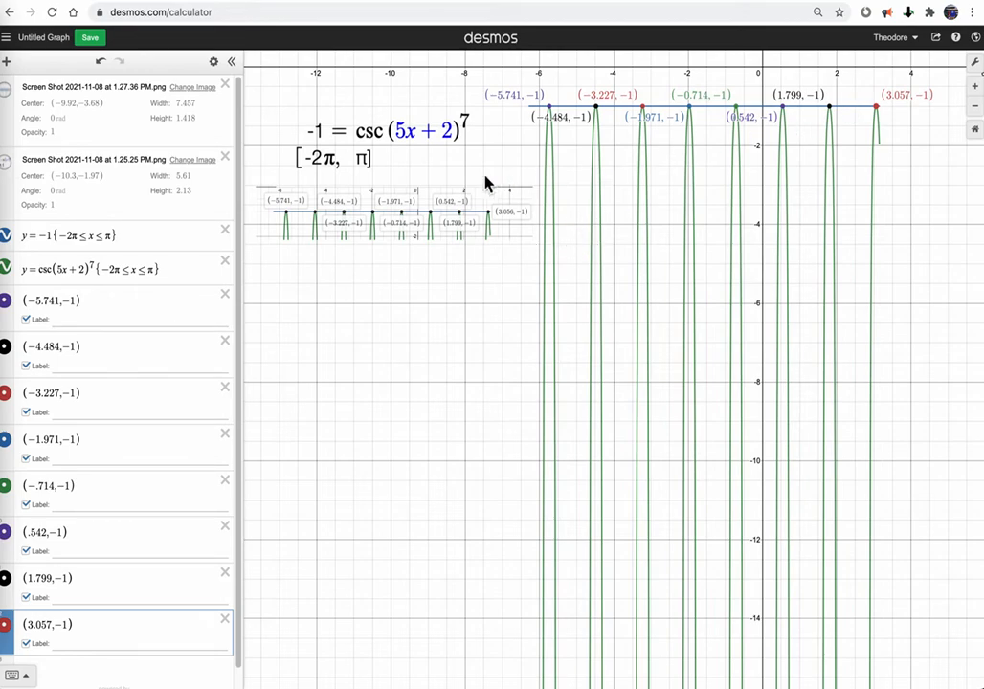
Label the first point (−5.741,−1) "intersections" and copy the label text.
click(114, 320)
text(intersect)
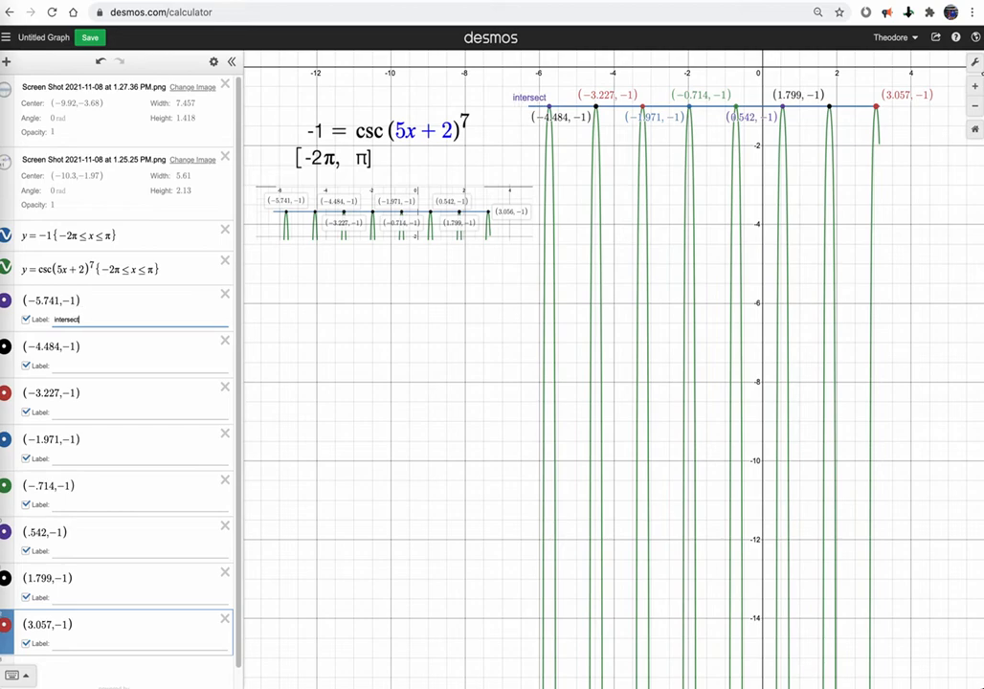
text(ions)
key(ctrl+a)
key(ctrl+c)
Paste the label "intersections" onto the other seven points, from (−4.484,−1) through (3.057,−1).
click(113, 369)
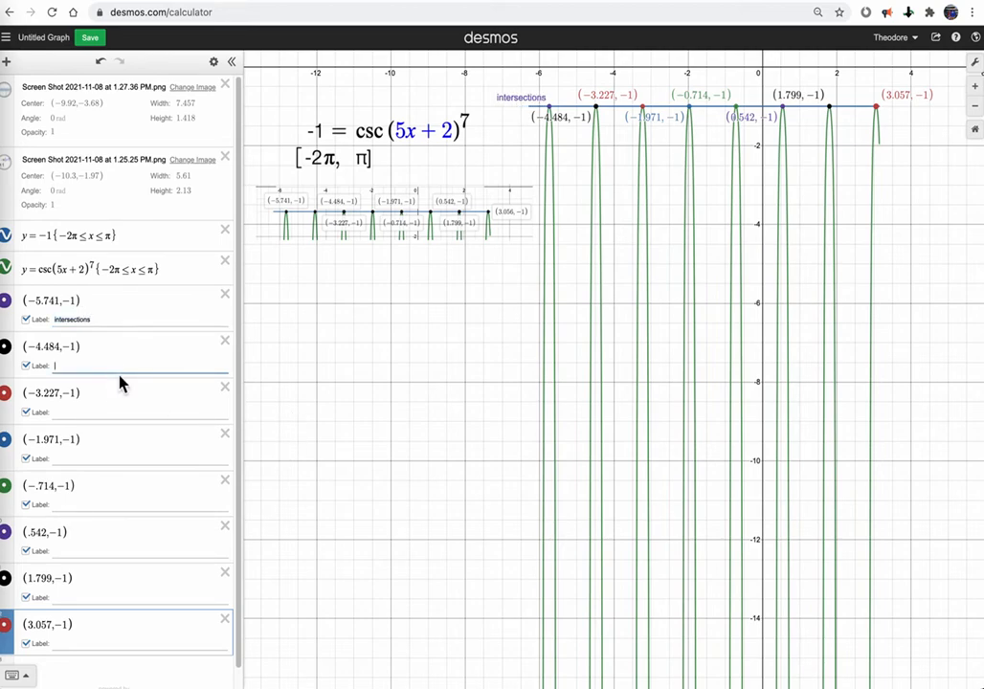
key(ctrl+v)
click(99, 417)
key(ctrl+v)
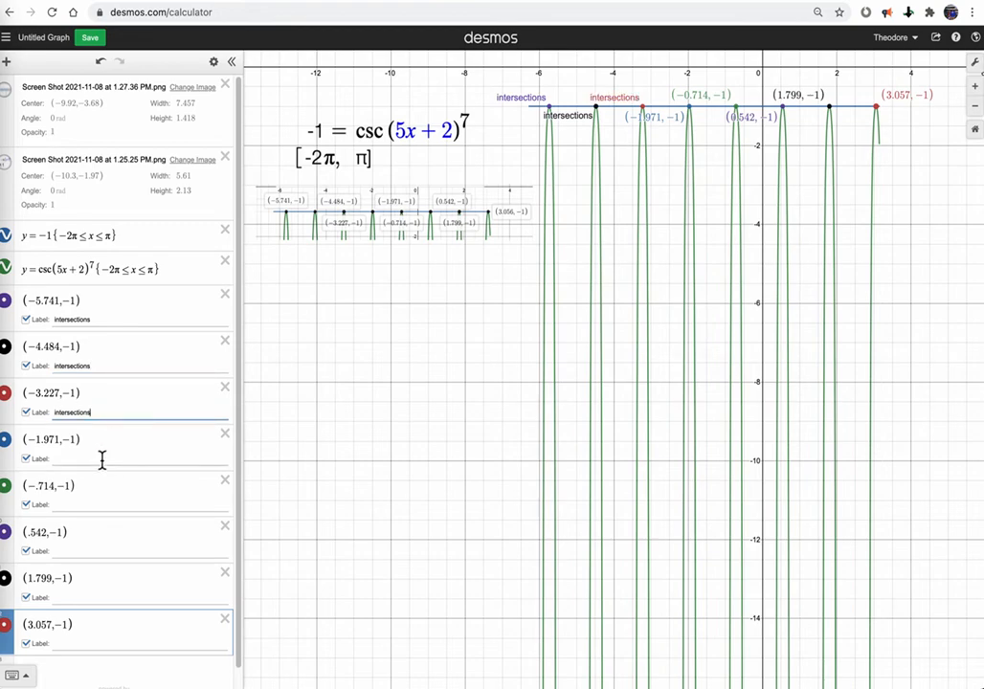
click(99, 461)
key(ctrl+v)
click(115, 505)
key(ctrl+v)
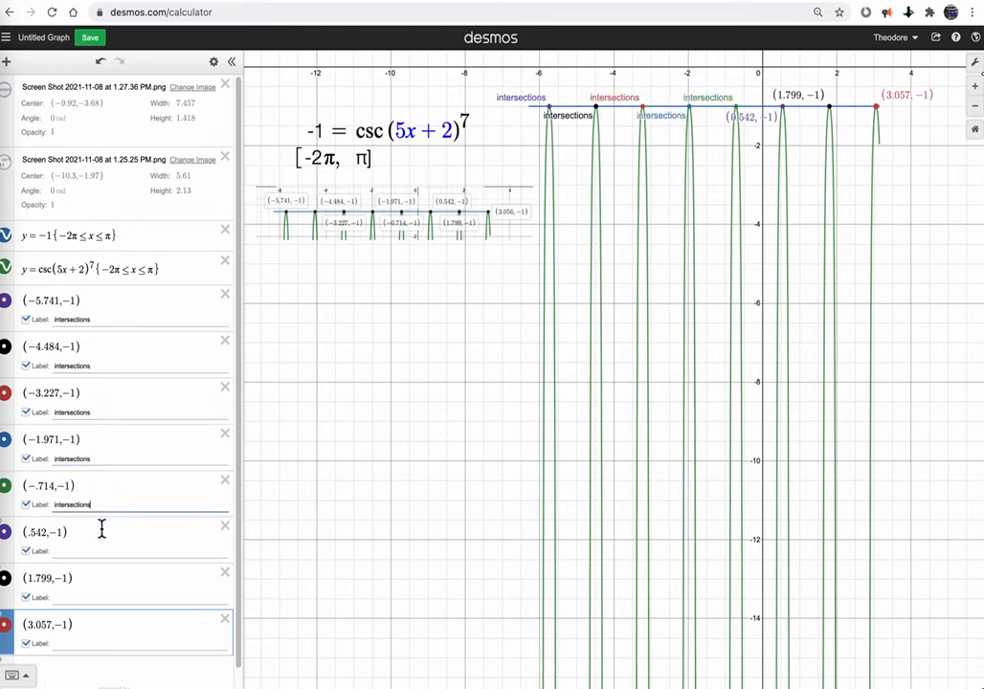
click(101, 553)
key(ctrl+v)
click(103, 598)
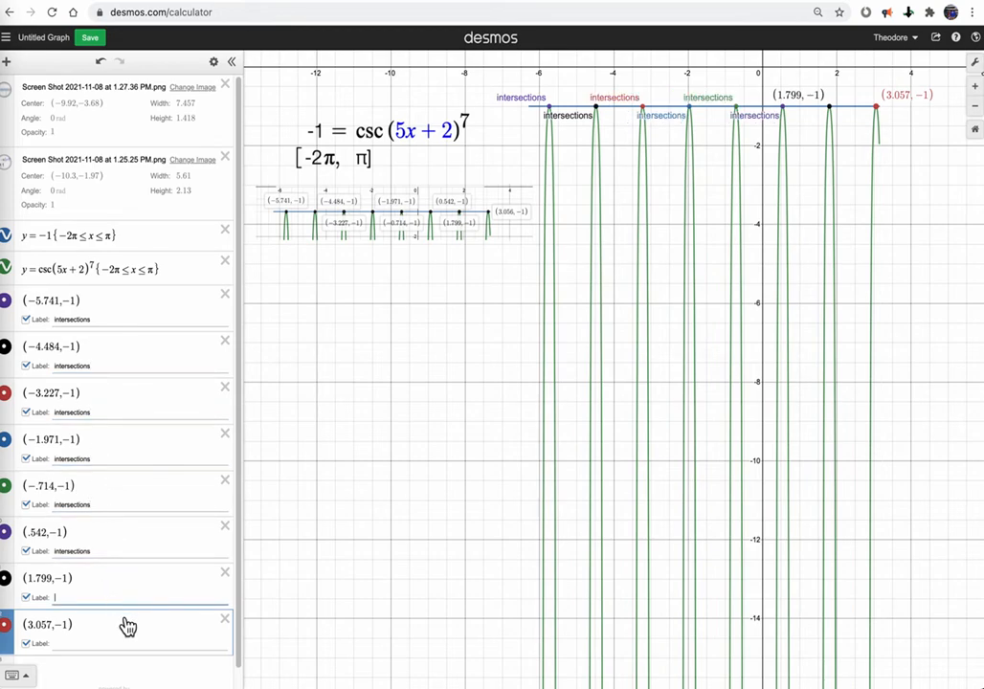
key(ctrl+v)
click(108, 644)
key(ctrl+v)
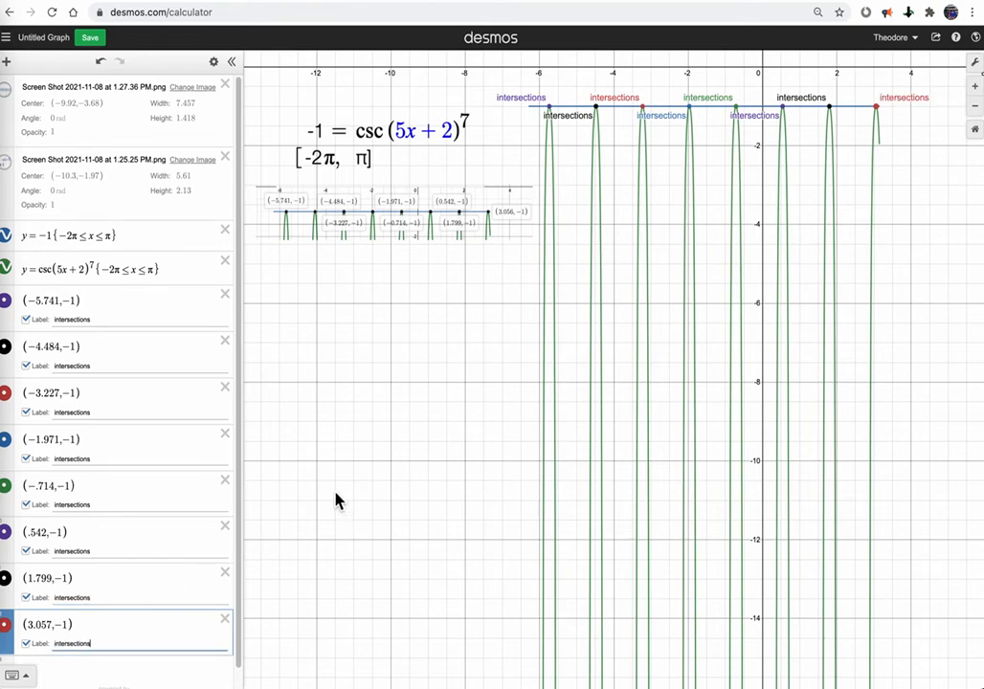
Change the labels of all eight points to the singular "intersection".
click(106, 320)
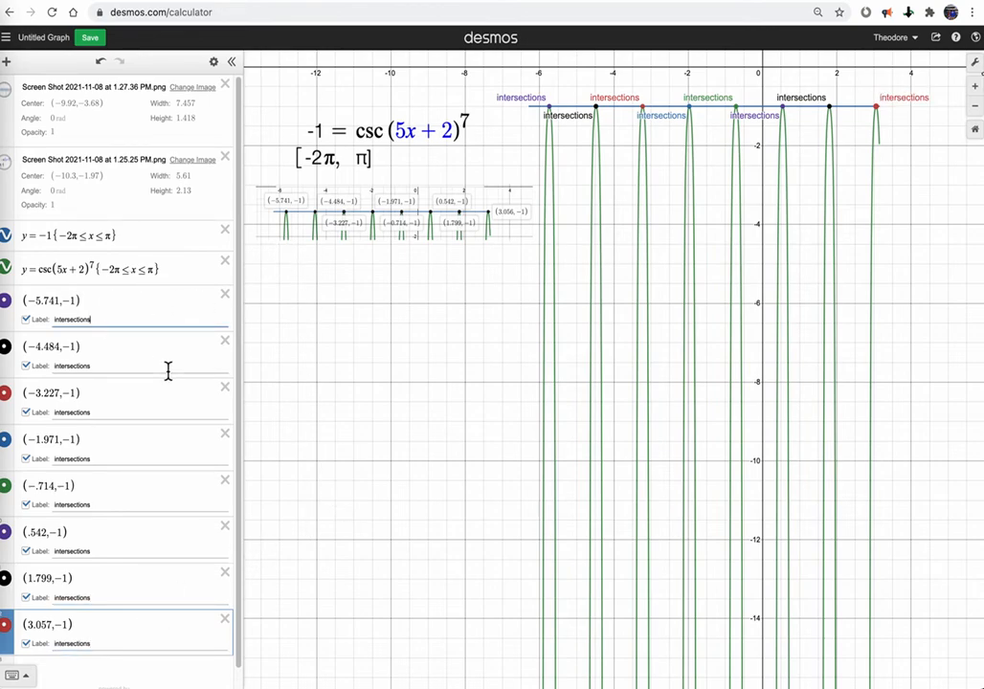
key(BackSpace)
click(117, 368)
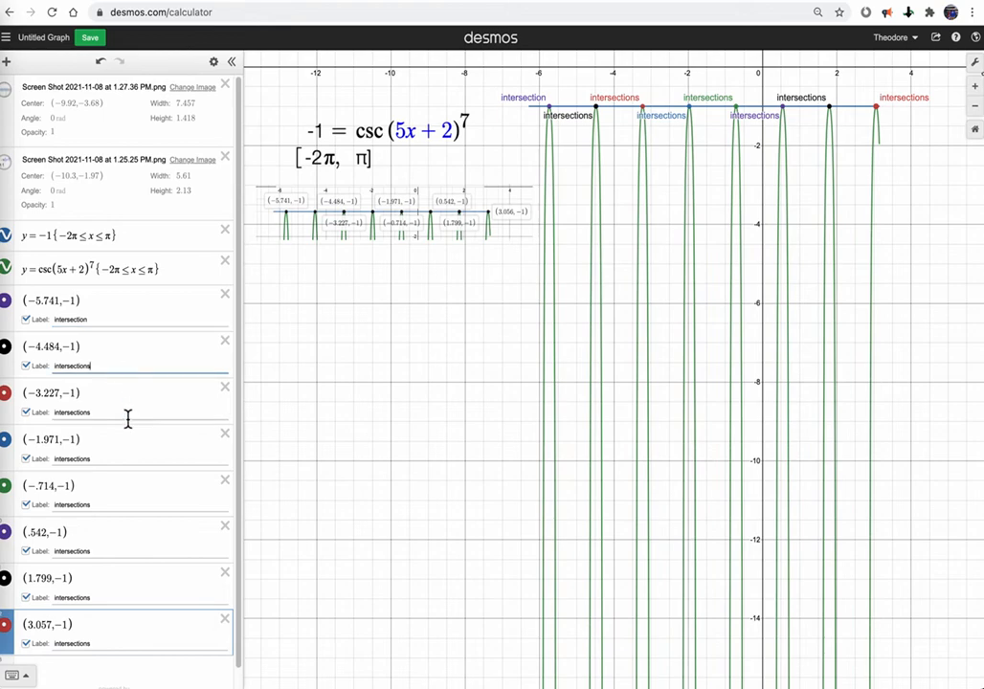
key(BackSpace)
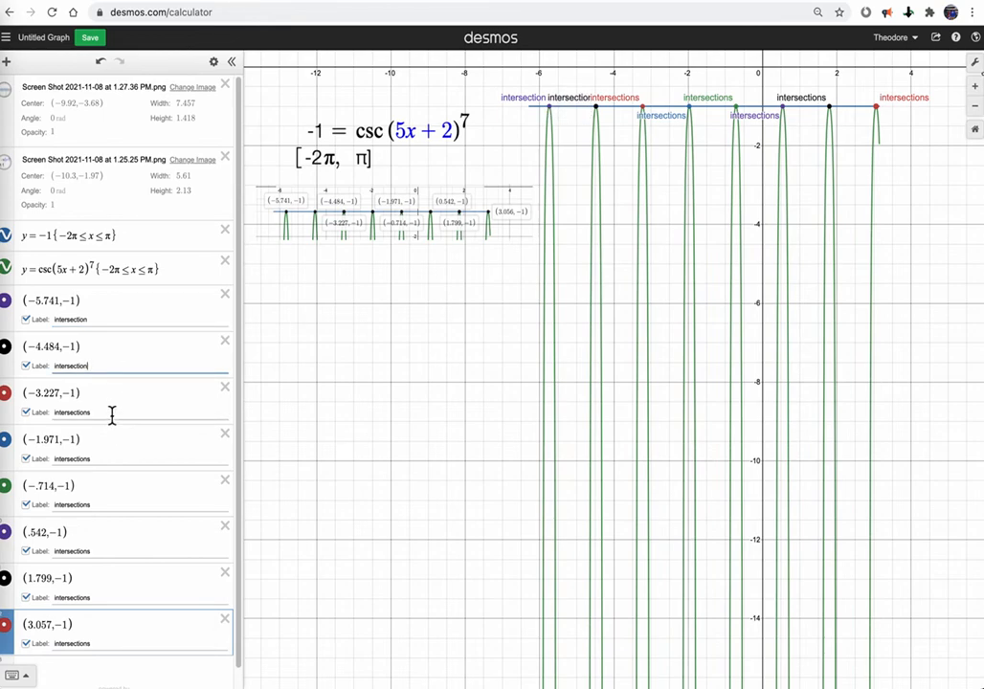
click(113, 414)
key(BackSpace)
click(123, 461)
key(BackSpace)
click(132, 507)
key(BackSpace)
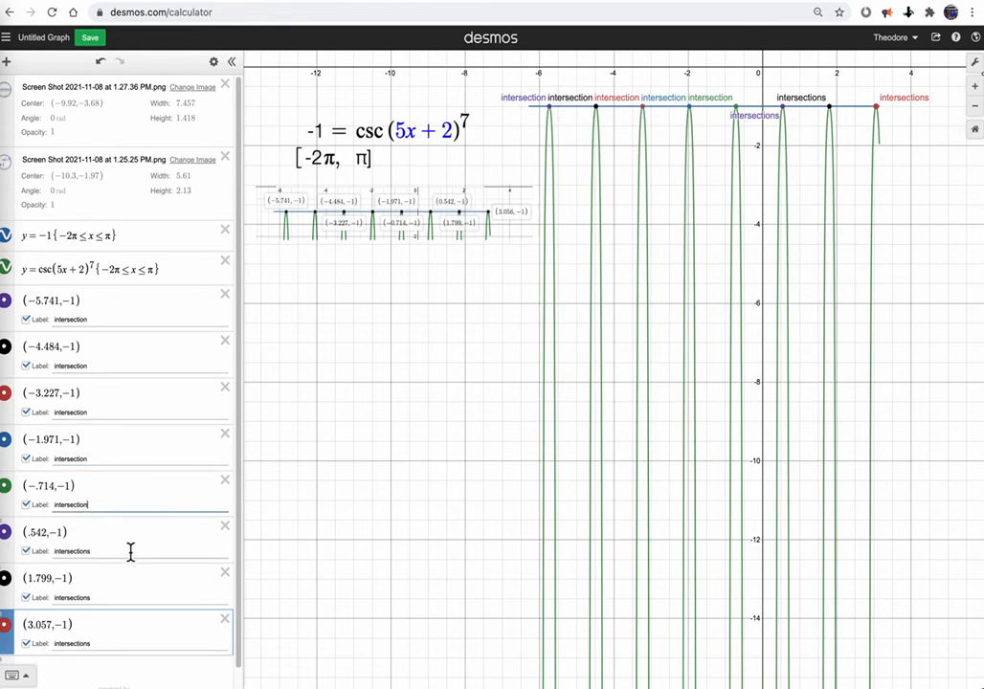
click(130, 553)
key(BackSpace)
click(129, 598)
key(BackSpace)
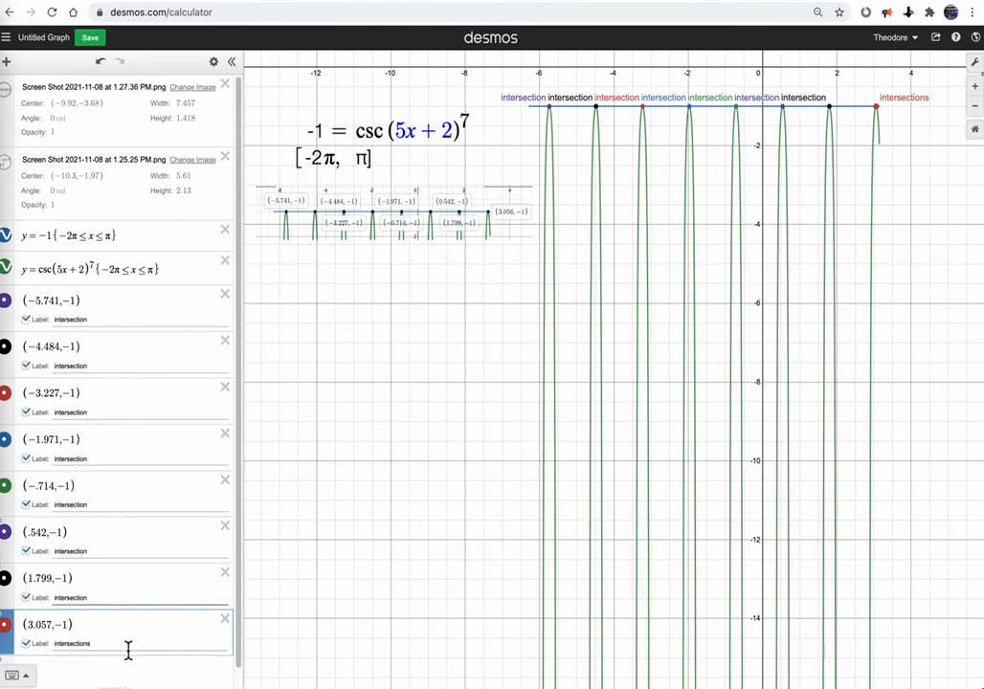
click(159, 644)
key(BackSpace)
Add a note below the points reading "x = -5.741, -4.484, -3.227, -1.971, -.714, .542, 1.799, 3.057".
scroll(158, 567, down, 1)
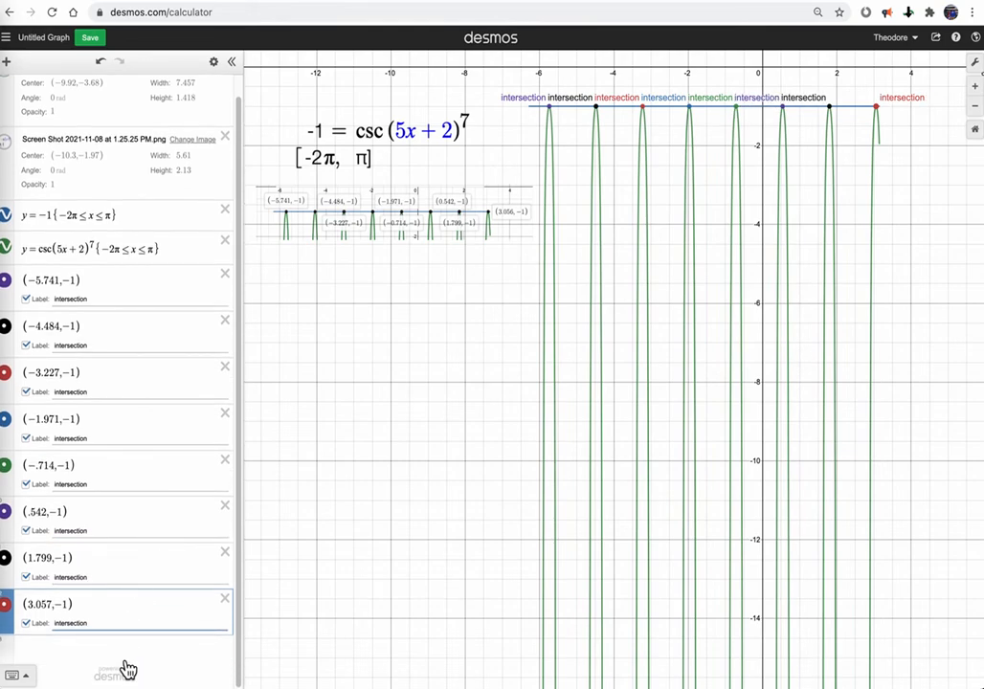
click(143, 658)
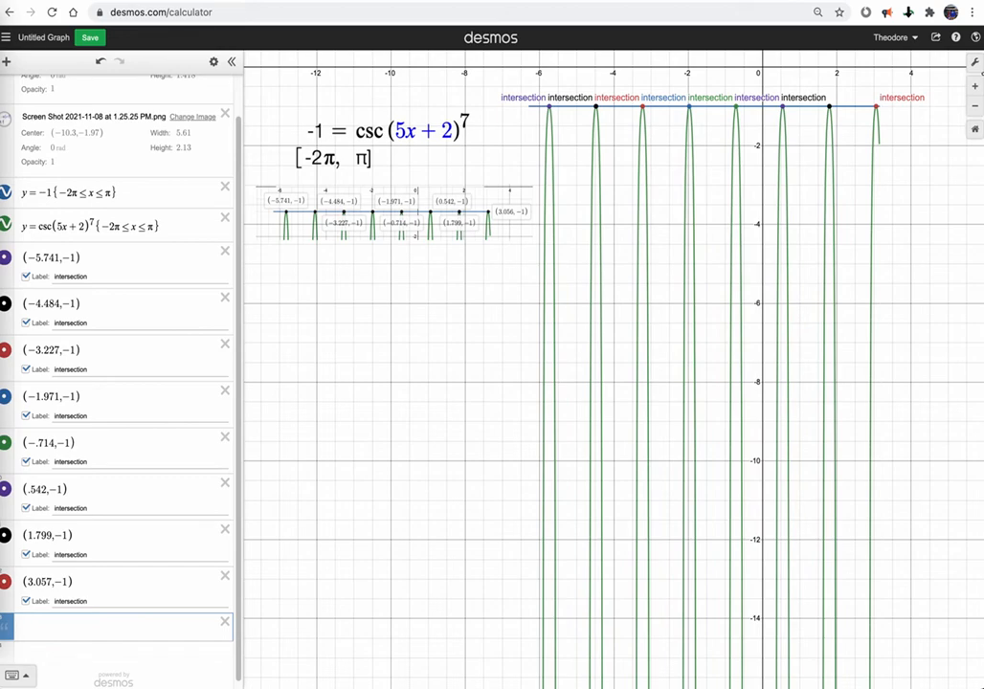
text(cs)
key(BackSpace)
key(BackSpace)
text(x=-5.741, -4.484,)
text(-3.227)
text(, -1.971)
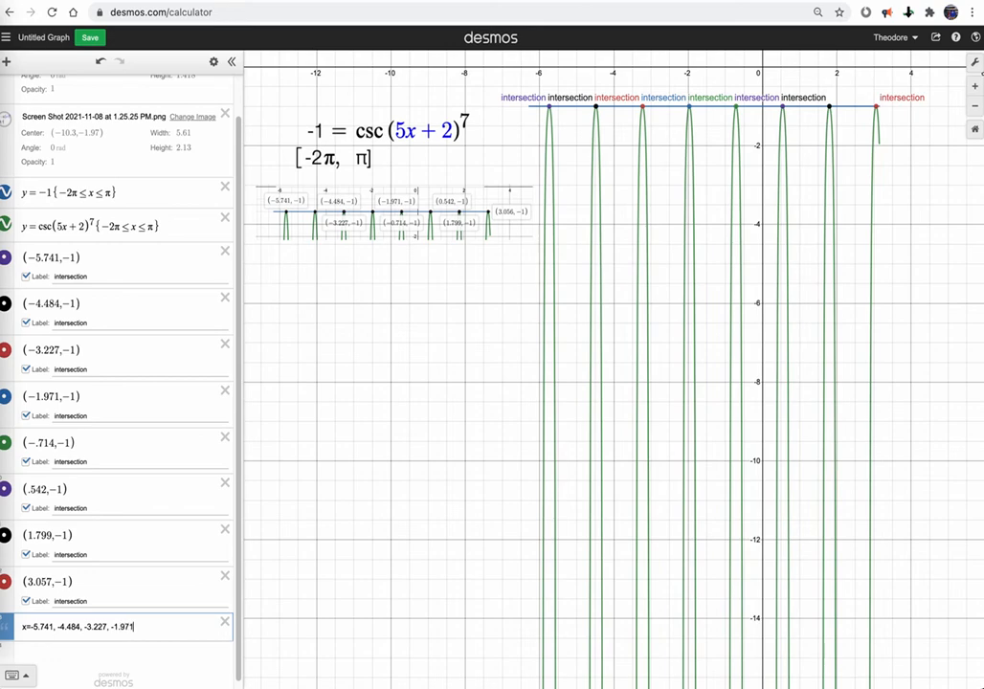
text(, -.714, .542, 1.799, 3.057)
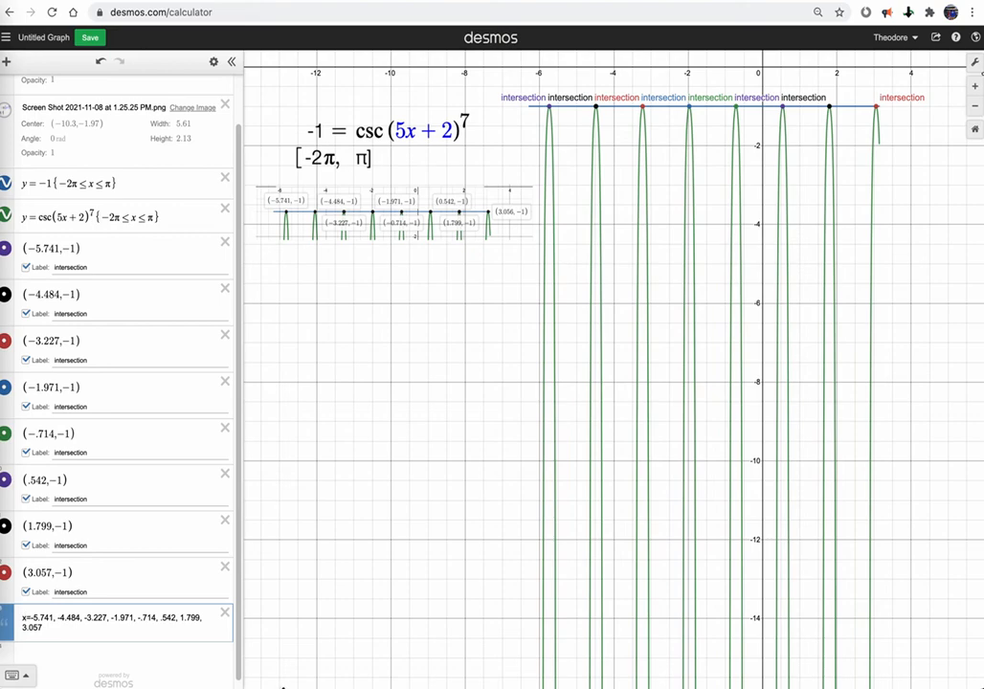
text(=)
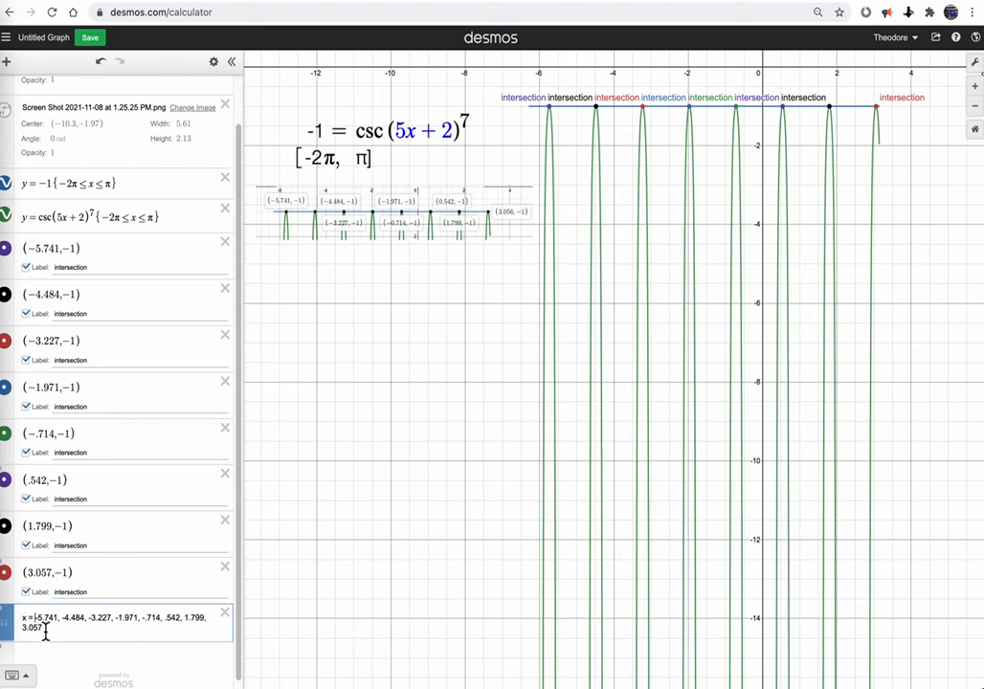
Insert a note reading "Answers:" between the last point and the list of x-values.
click(114, 575)
key(Return)
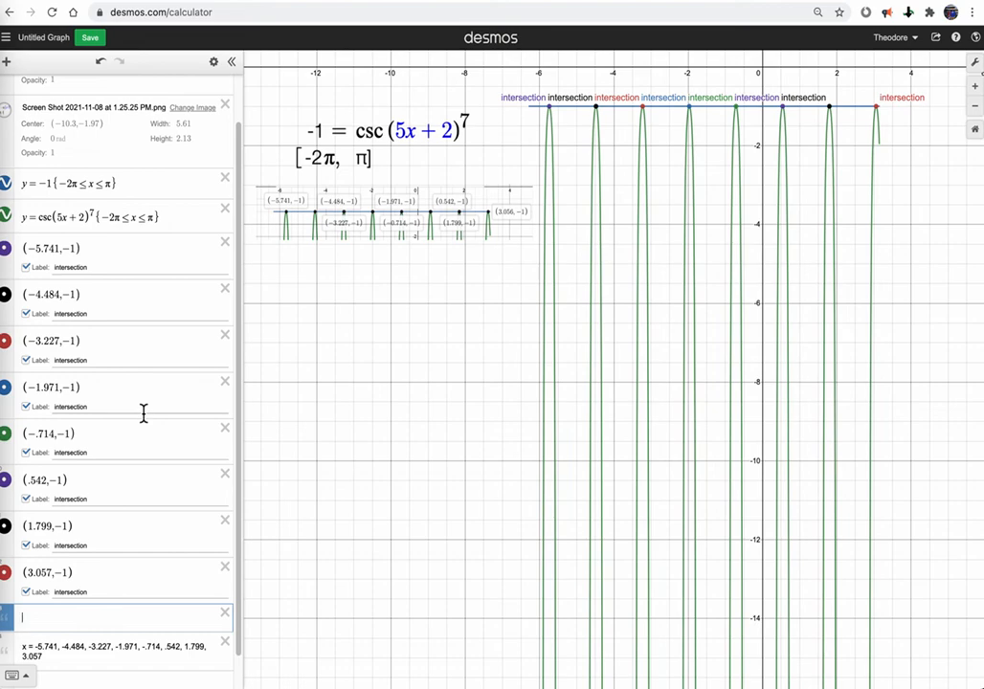
text(Answers)
scroll(170, 347, down, 1)
scroll(167, 354, up, 2)
text(:)
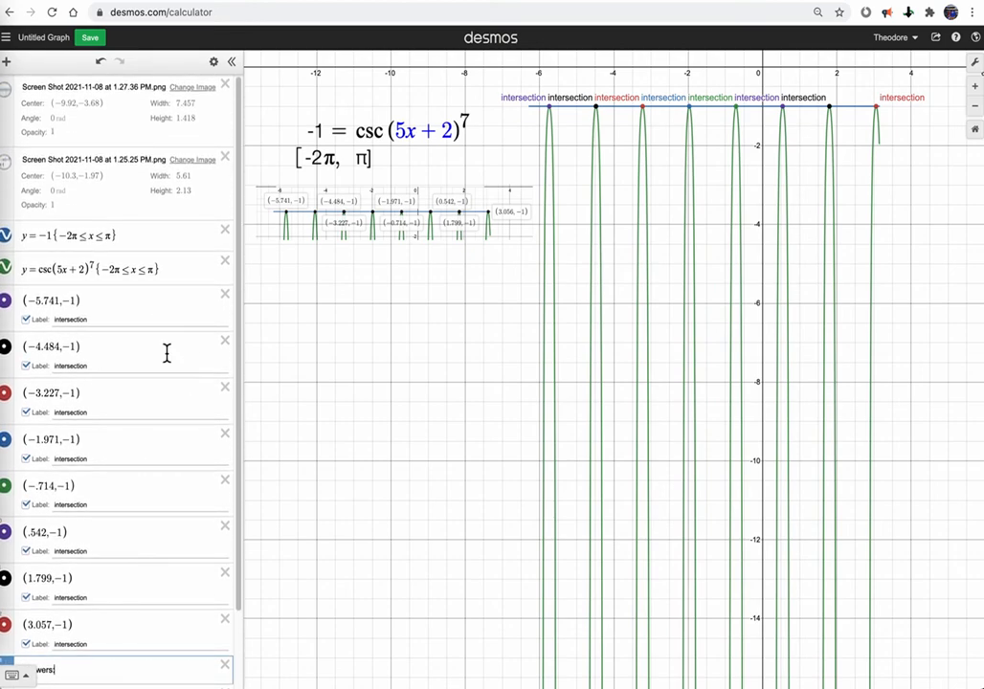
Examine the upper and lower branches of the cosecant graph, the labelled intersections and the answer notes.
click(317, 242)
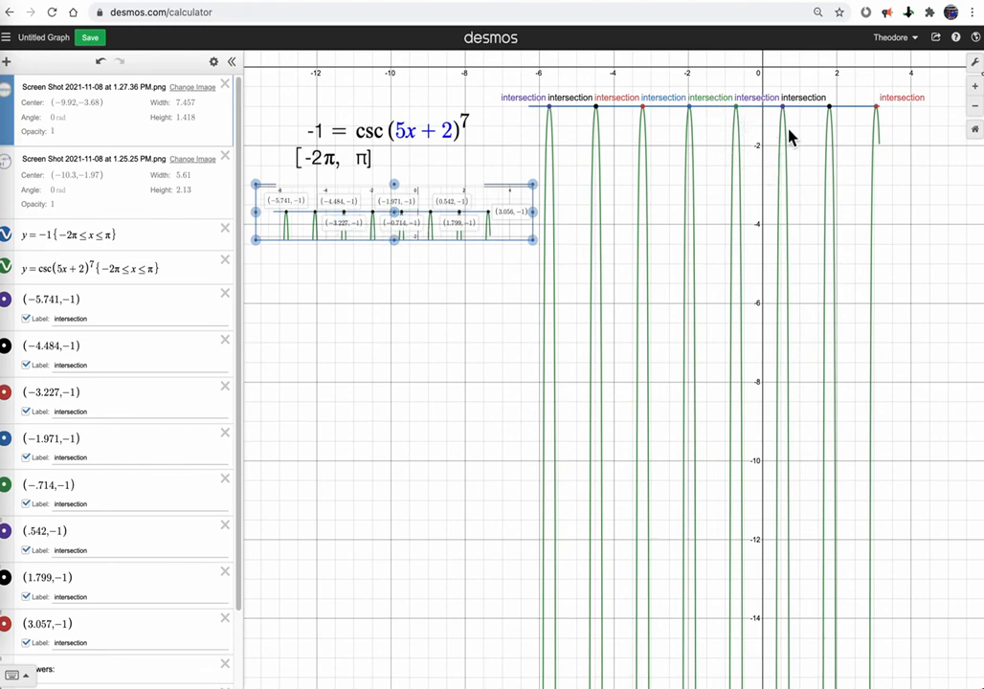
scroll(909, 194, up, 2)
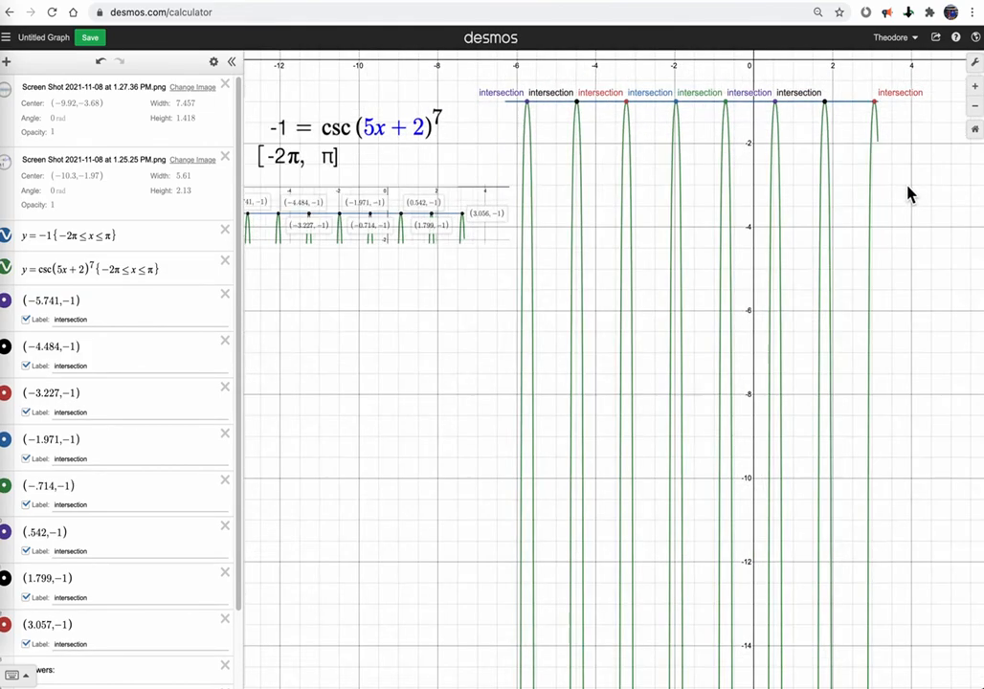
scroll(910, 193, up, 2)
scroll(909, 194, down, 2)
scroll(909, 193, up, 4)
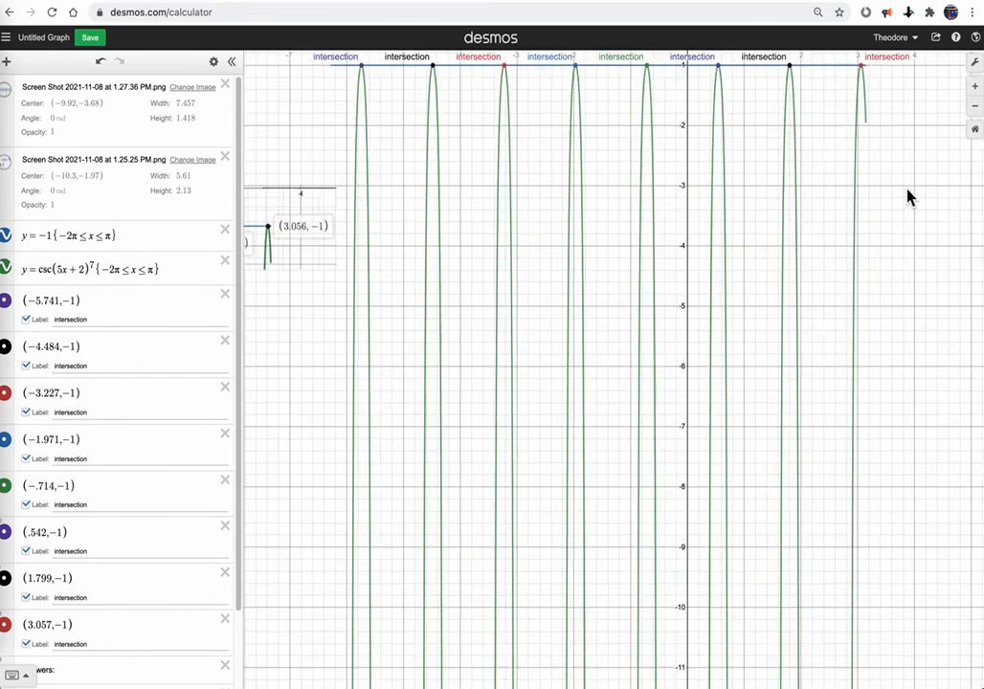
drag(910, 196, 904, 526)
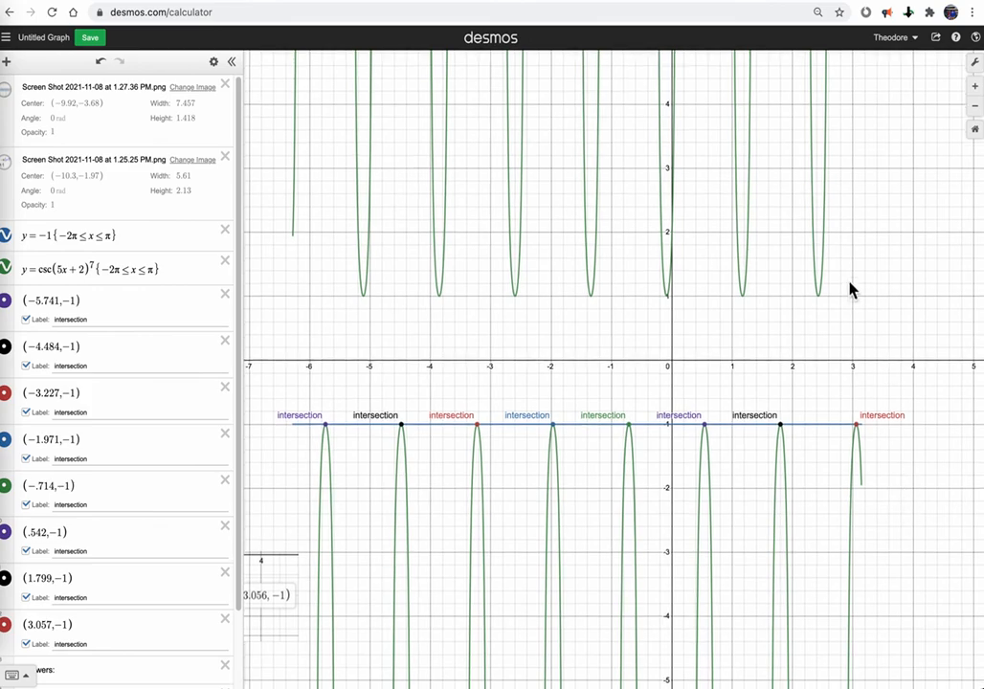
drag(876, 289, 894, 299)
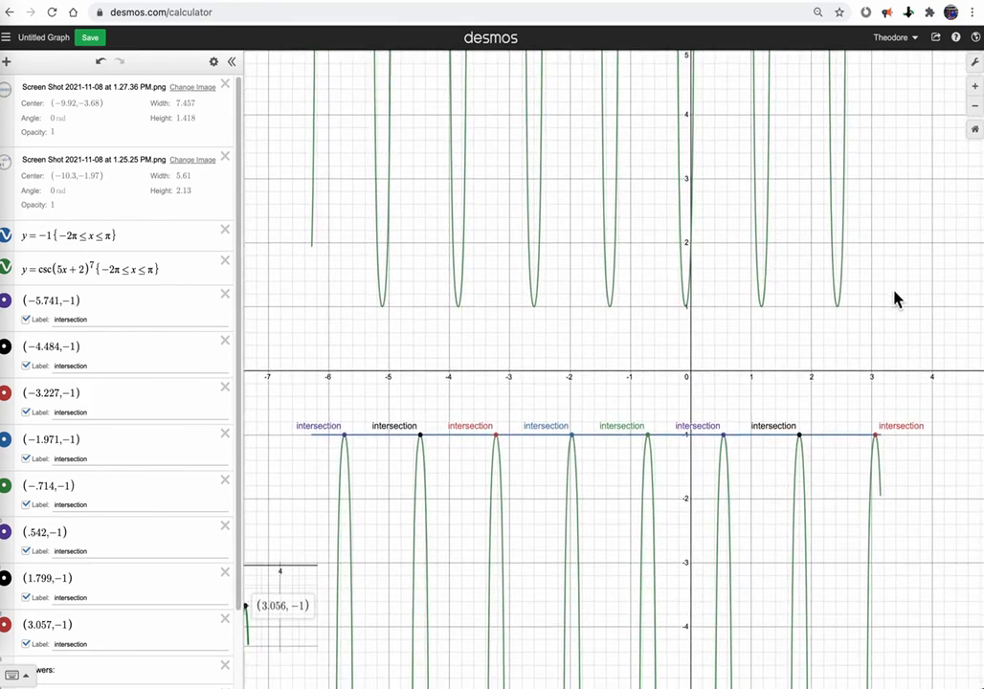
scroll(886, 314, down, 2)
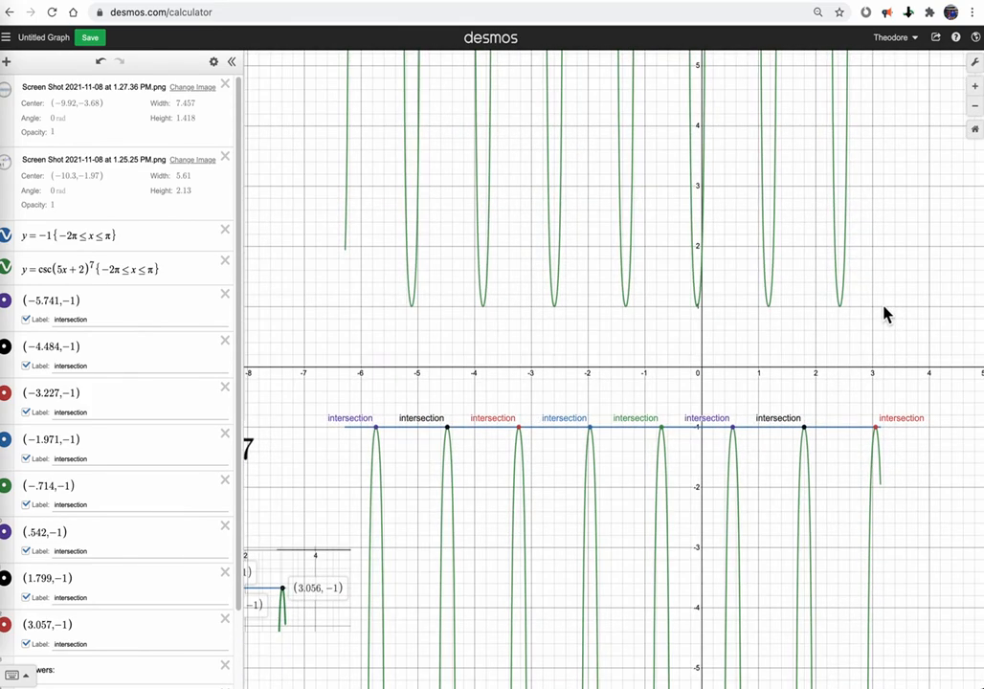
scroll(886, 314, down, 1)
scroll(111, 276, down, 2)
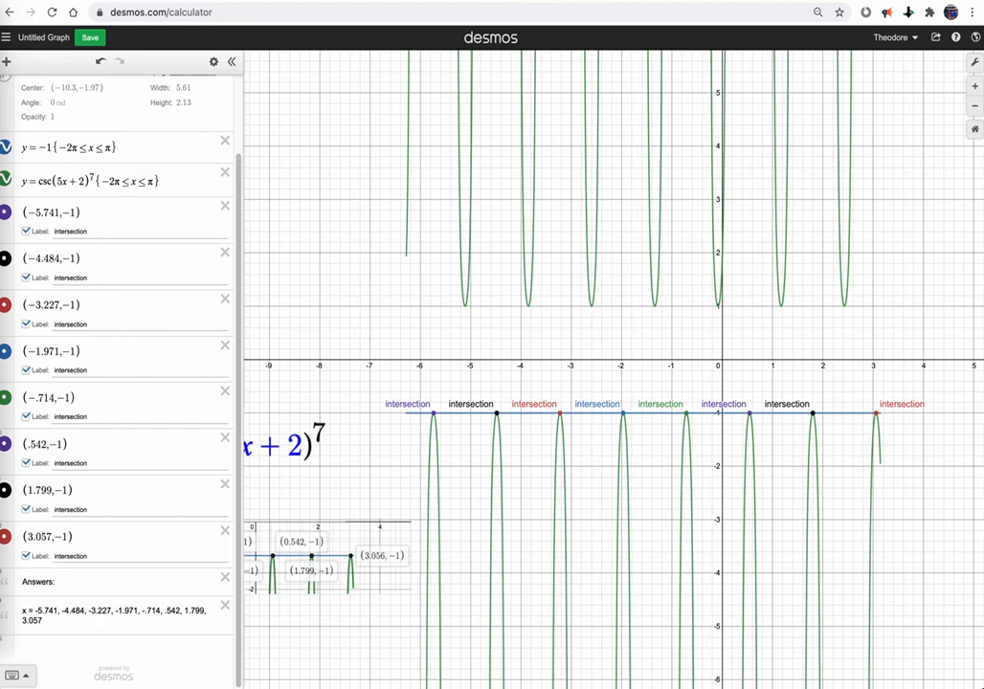
Generate a share link for the graph and copy it.
click(937, 40)
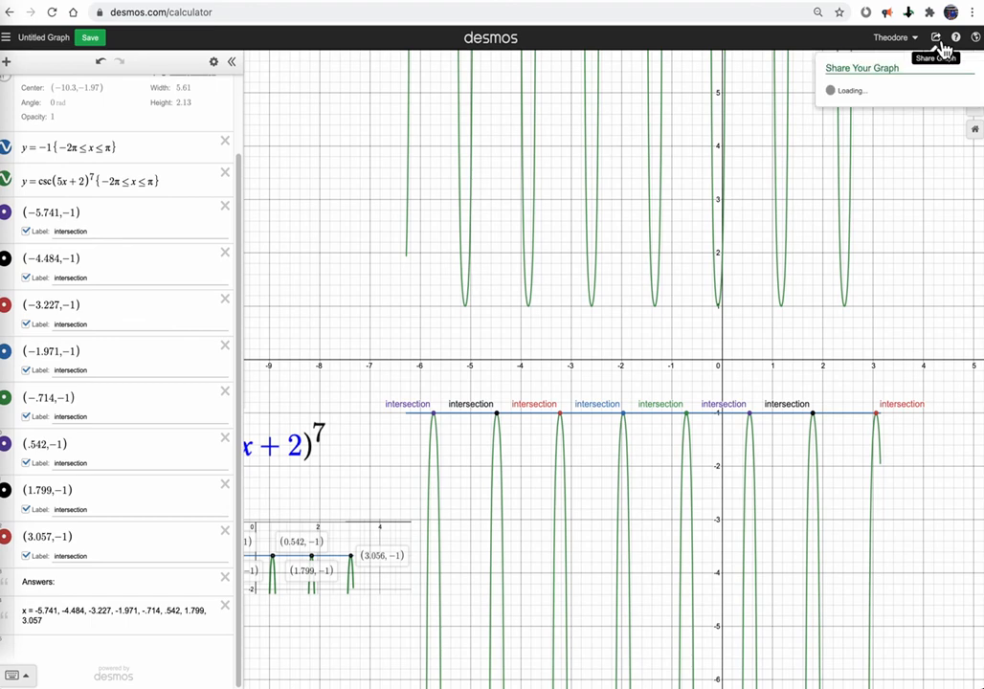
click(960, 103)
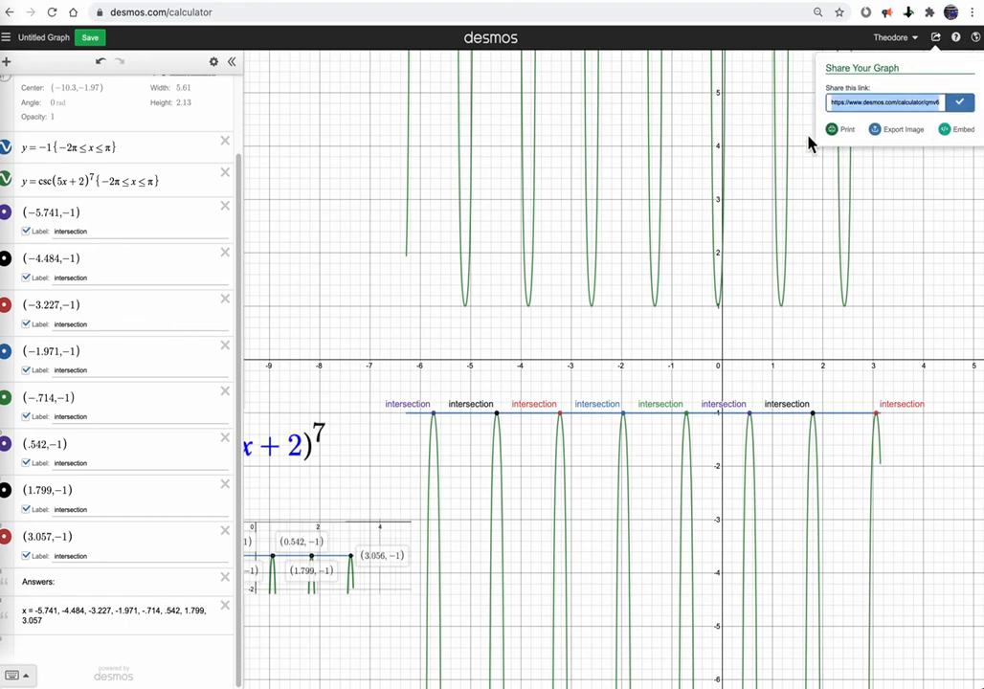